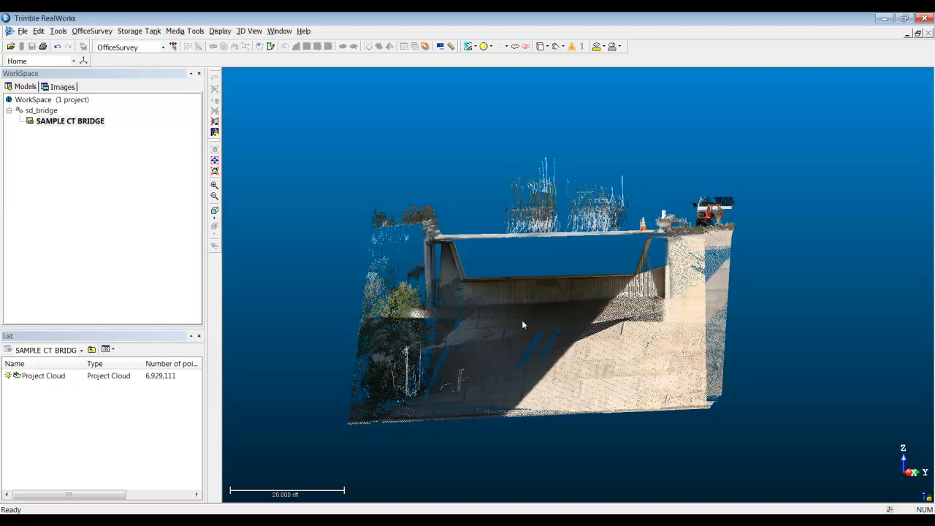
# Step: Start the Segmentation Tool on the Project Cloud of the SAMPLE CT BRIDGE model
pyautogui.click(521, 320)
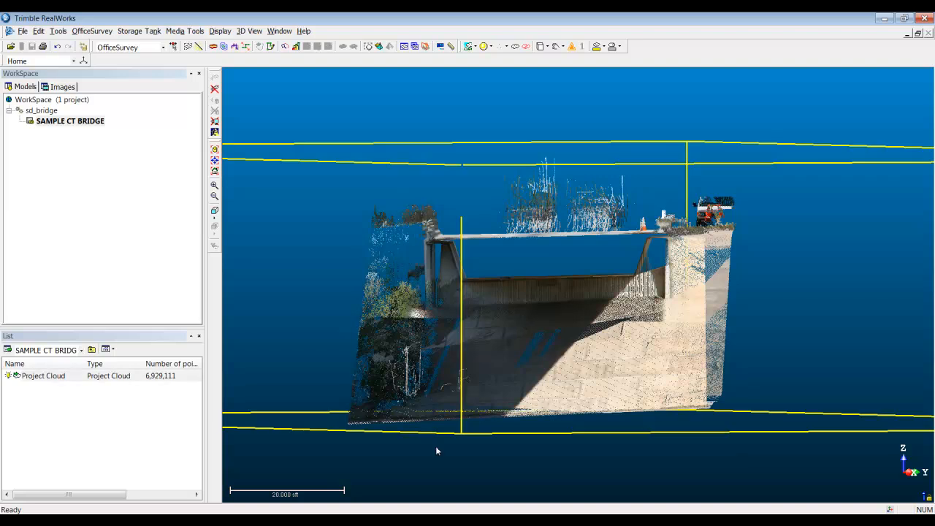
pyautogui.click(409, 461)
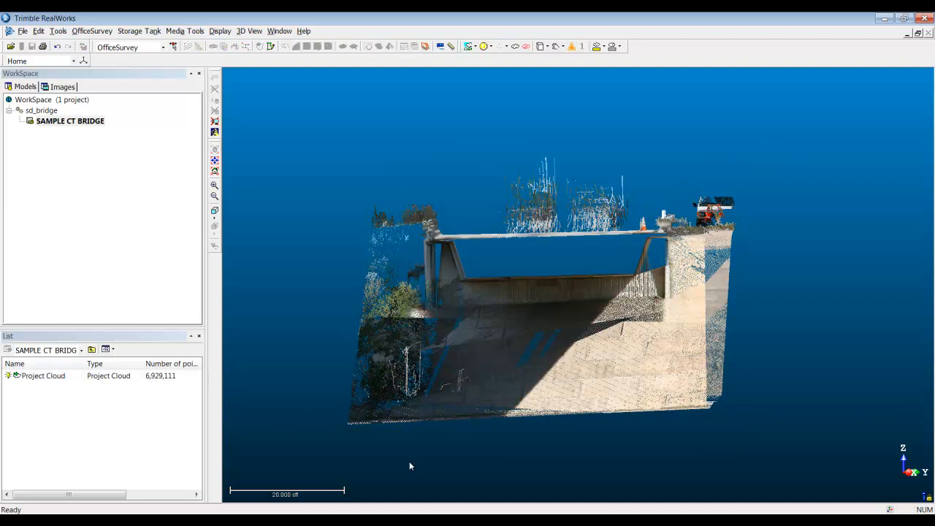
pyautogui.click(43, 376)
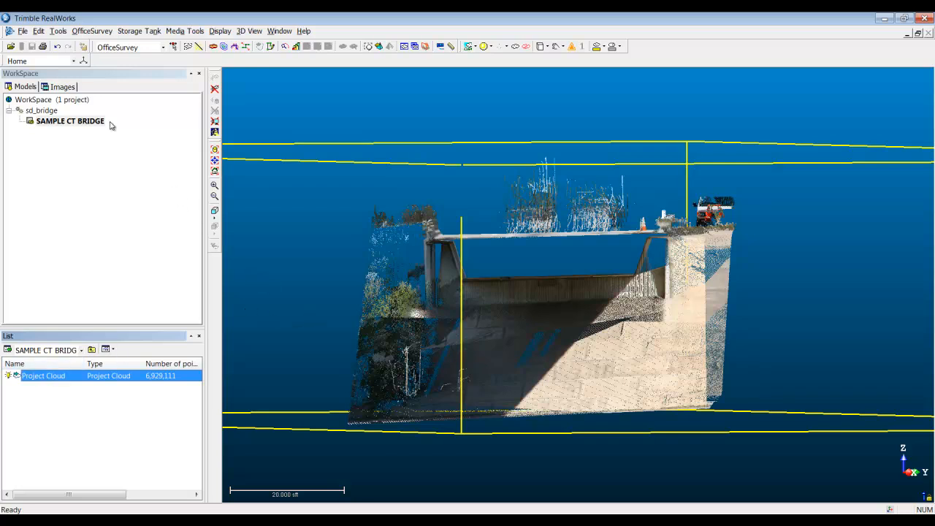
pyautogui.click(57, 32)
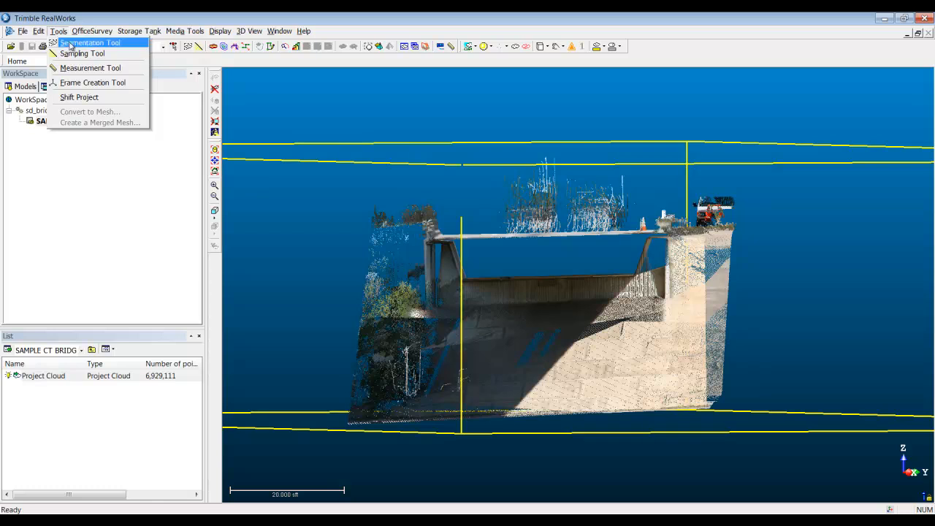
pyautogui.click(171, 65)
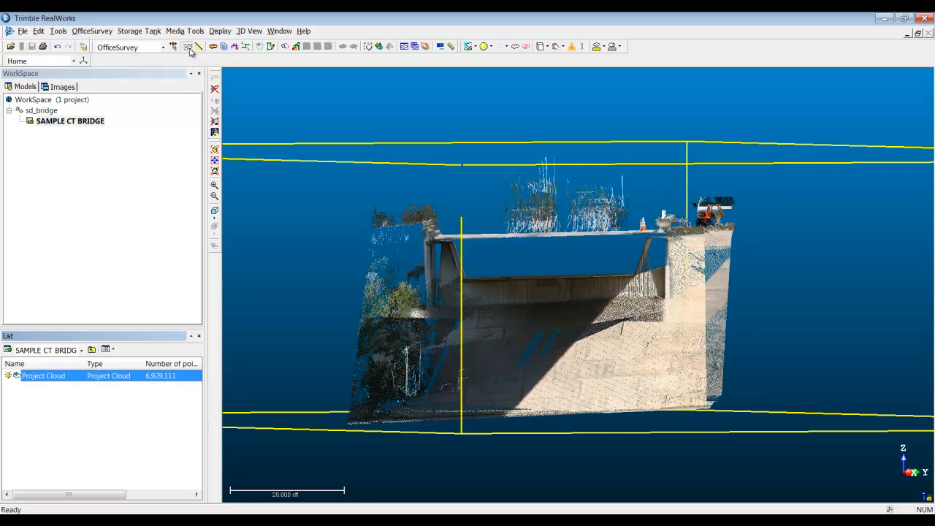
pyautogui.click(188, 46)
pyautogui.moveTo(327, 234); pyautogui.dragTo(326, 152)
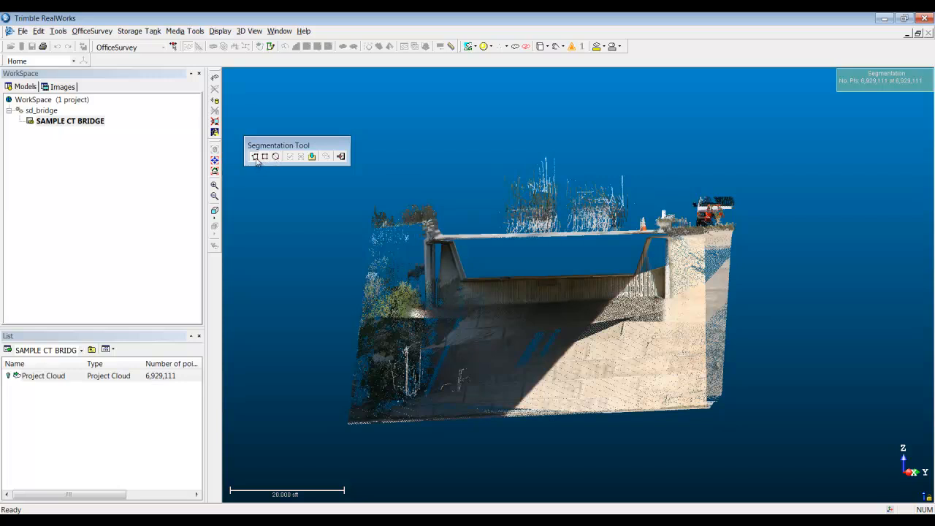
# Step: Try a polygonal fence around the upper part of the vegetation beside the bridge's left end
pyautogui.click(360, 199)
pyautogui.click(398, 198)
pyautogui.click(414, 251)
pyautogui.click(390, 316)
pyautogui.doubleClick(320, 316)
pyautogui.doubleClick(289, 292)
# Step: Try a rectangular and a circular fence over the vegetation beside the bridge's left end
pyautogui.click(265, 157)
pyautogui.moveTo(352, 198); pyautogui.dragTo(421, 311)
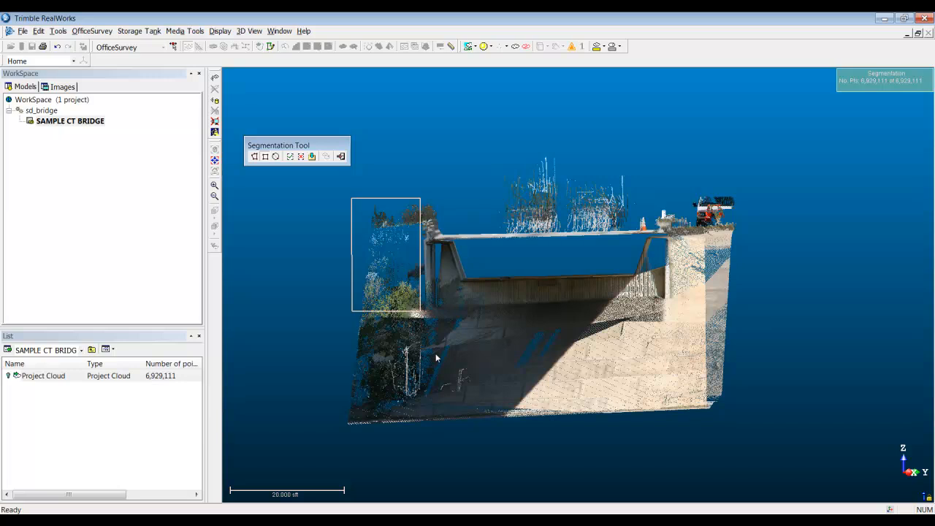
pyautogui.click(276, 157)
pyautogui.moveTo(355, 200); pyautogui.dragTo(393, 279)
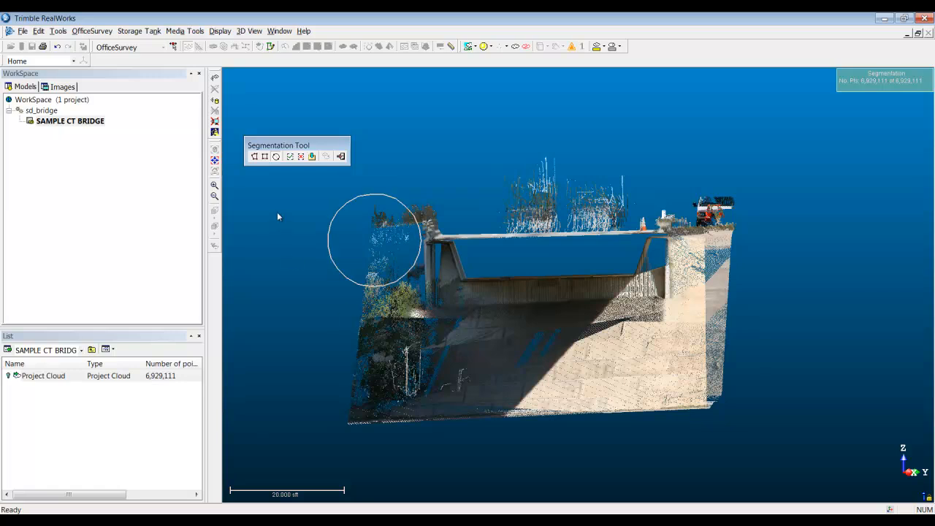
# Step: Fence the bridge with a polygon that leaves out most of the left-side vegetation, and keep only the points inside
pyautogui.click(255, 156)
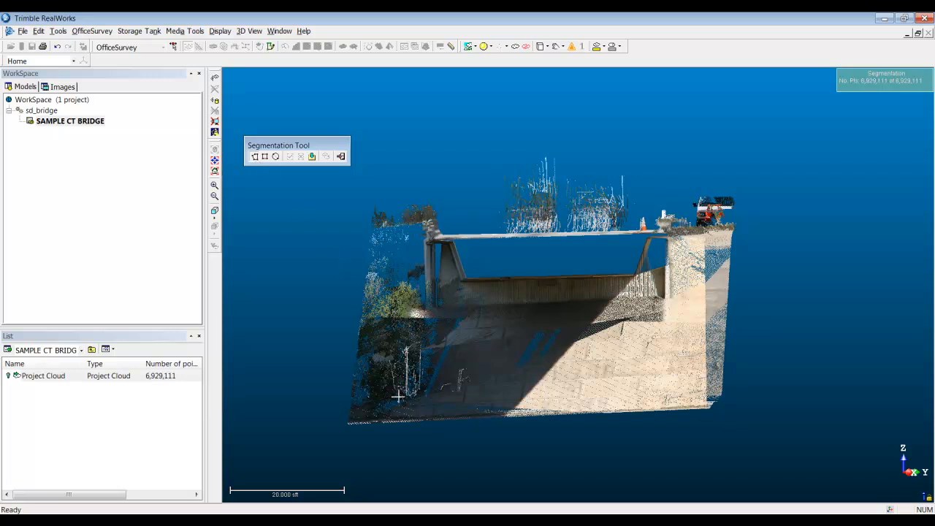
pyautogui.click(407, 434)
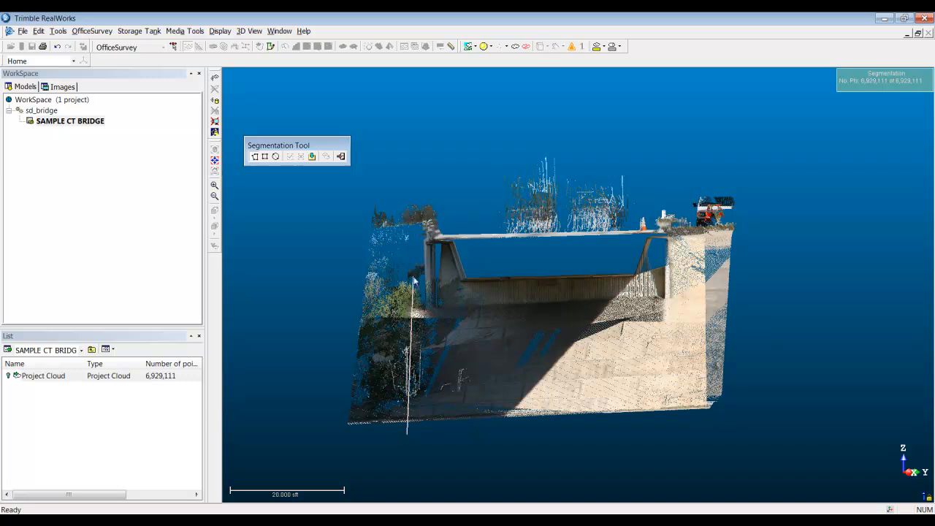
pyautogui.click(422, 179)
pyautogui.click(617, 120)
pyautogui.click(744, 139)
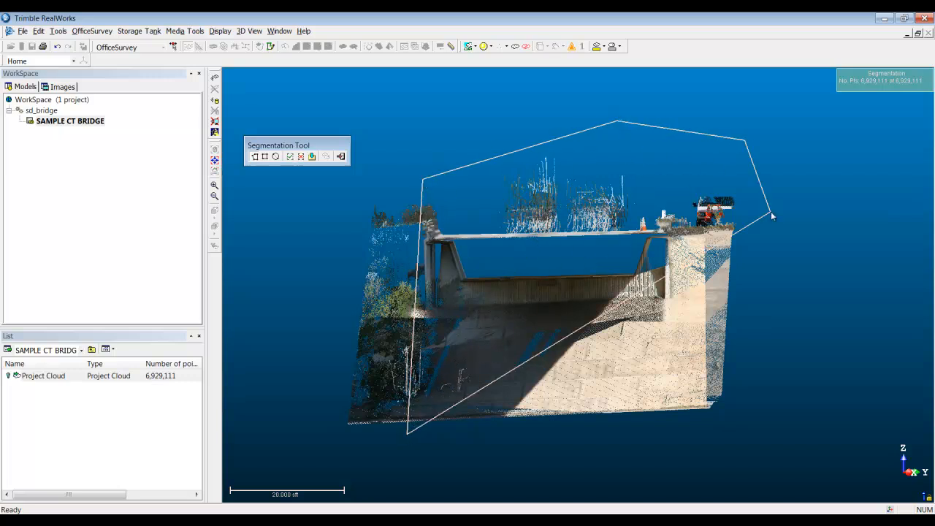
pyautogui.click(767, 256)
pyautogui.doubleClick(752, 438)
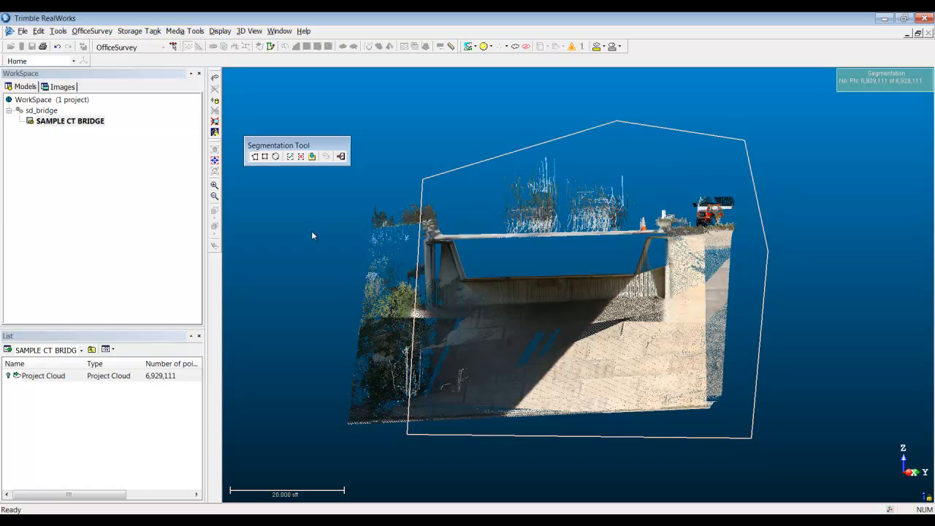
pyautogui.click(290, 156)
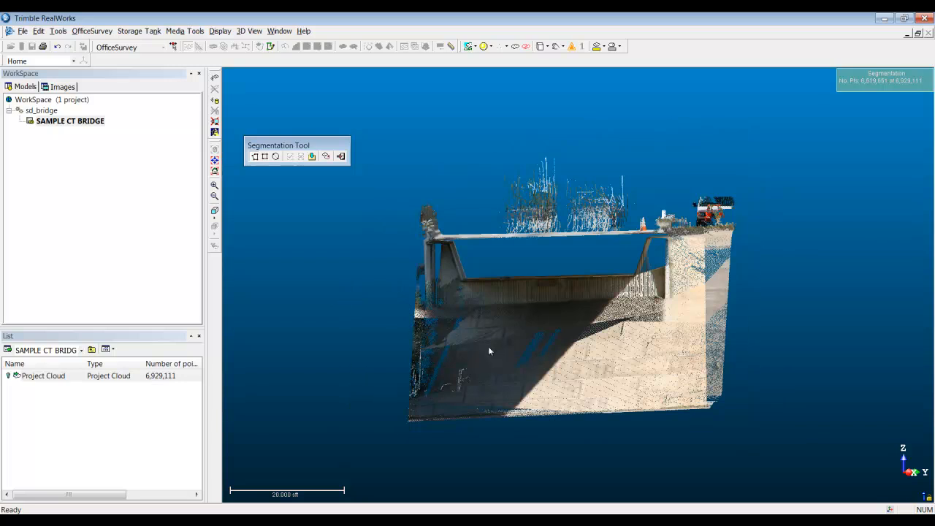
# Step: Undo the inside segmentation and try keeping only the points outside the fence, restoring the full cloud at the end
pyautogui.hotkey('ctrl', 'z')
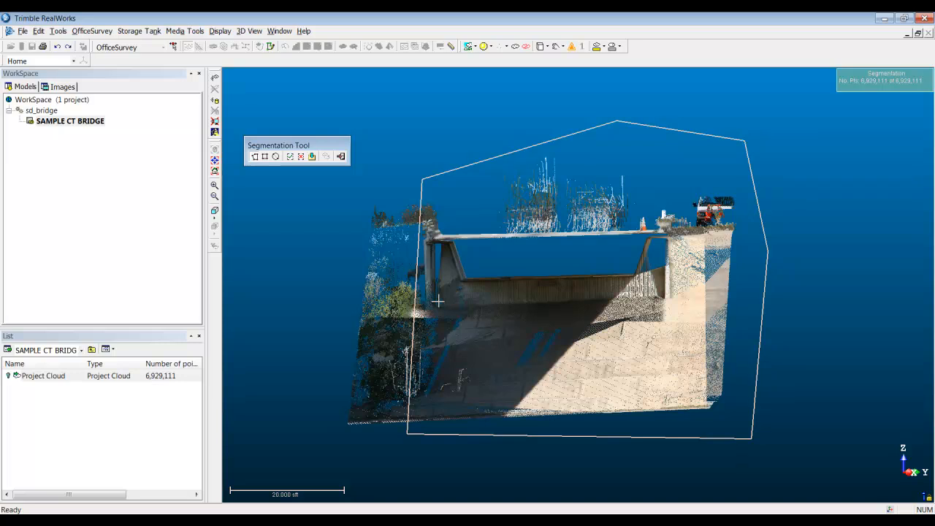
pyautogui.click(300, 157)
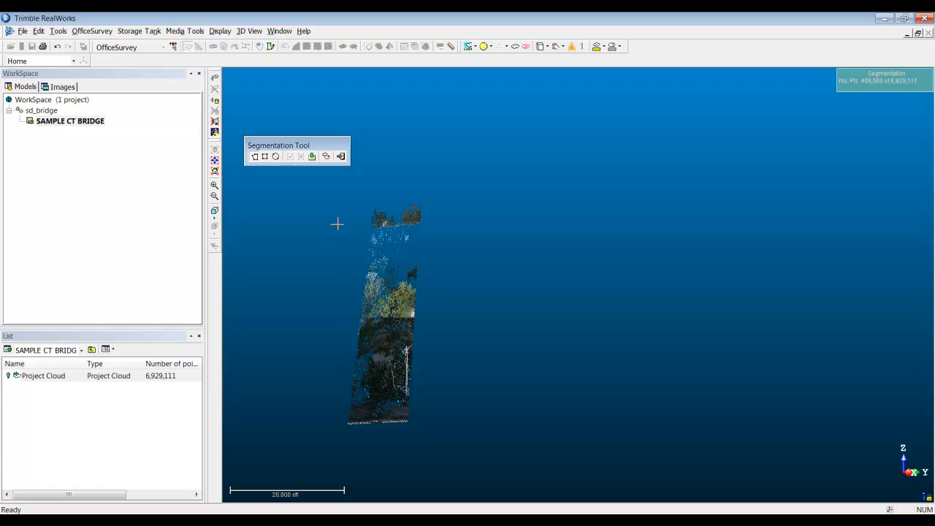
pyautogui.click(325, 157)
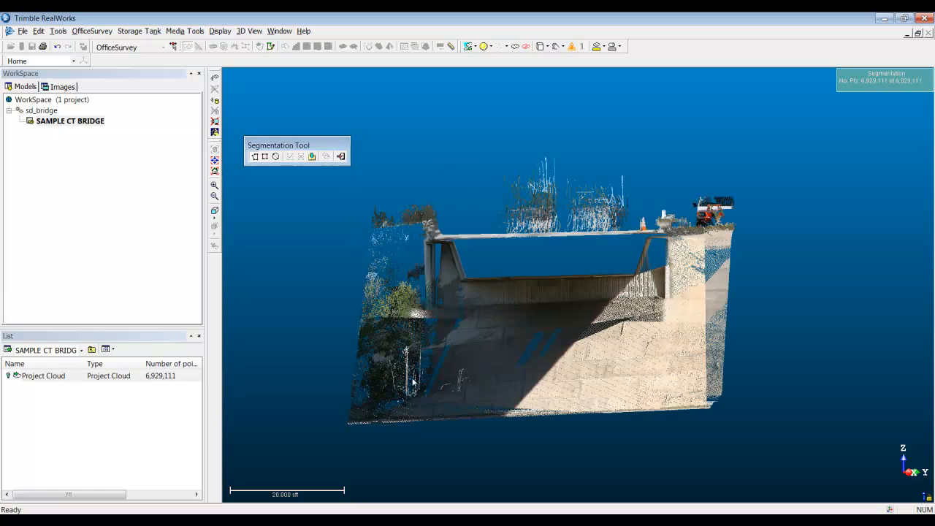
# Step: Fence the bridge with a polygon excluding most of the left-side vegetation, and create a separate cloud from the enclosed points
pyautogui.click(395, 428)
pyautogui.click(419, 170)
pyautogui.click(615, 119)
pyautogui.click(733, 135)
pyautogui.click(781, 198)
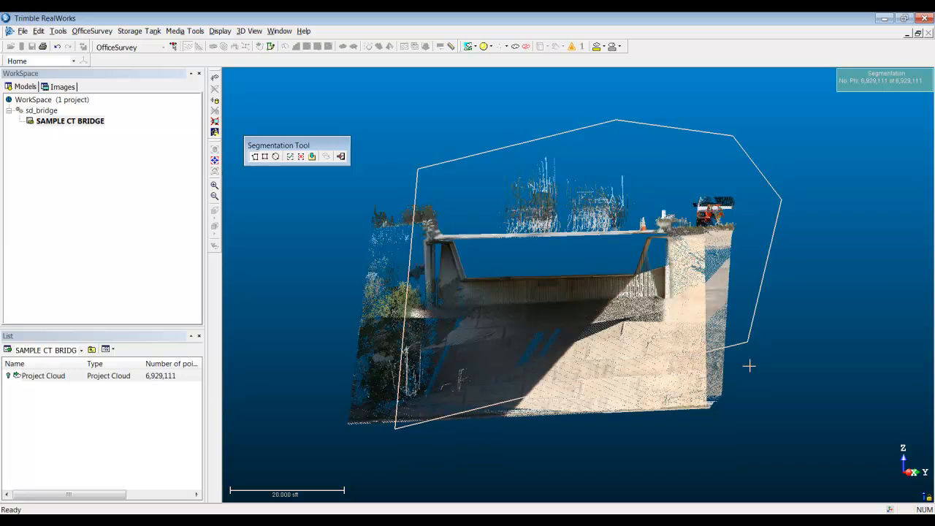
pyautogui.doubleClick(728, 440)
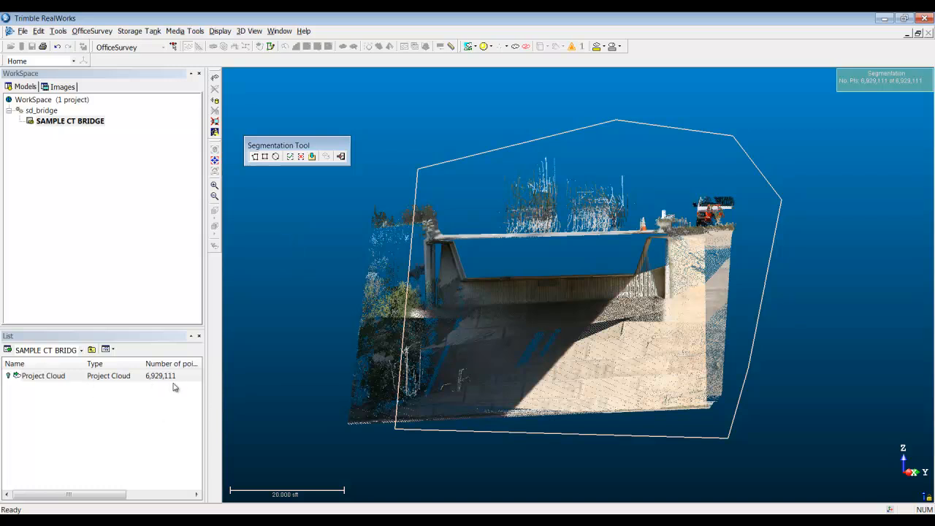
pyautogui.click(312, 157)
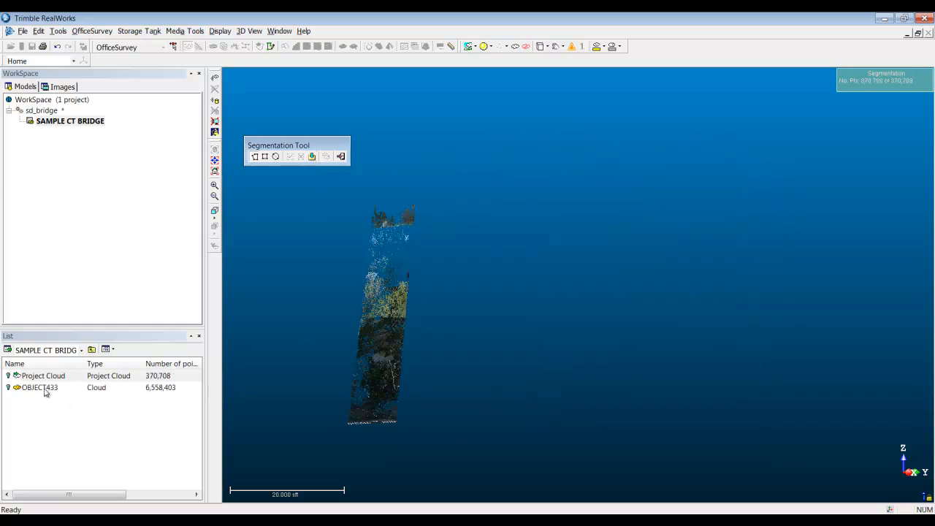
pyautogui.click(341, 157)
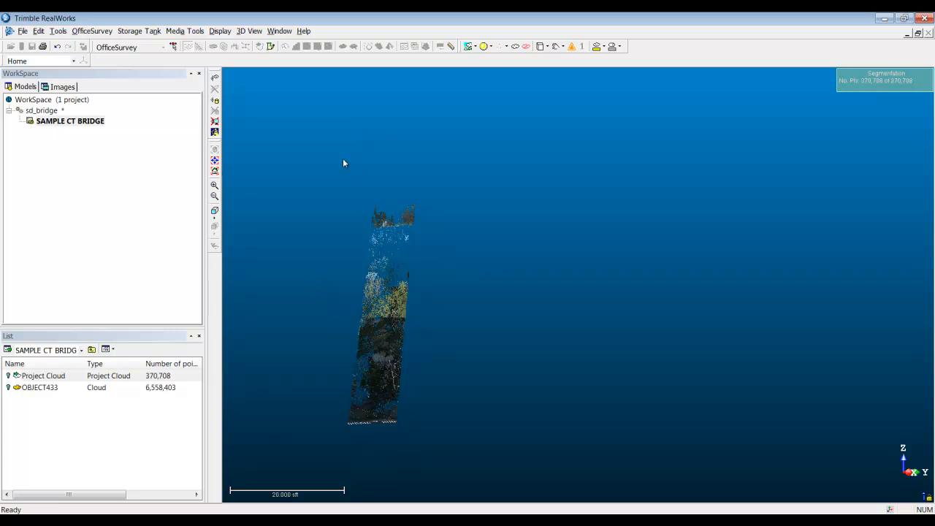
# Step: Rename the new bridge cloud as overpass
pyautogui.moveTo(495, 280)
pyautogui.mouseDown()
pyautogui.moveTo(510, 286)
pyautogui.moveTo(497, 285)
pyautogui.mouseUp()
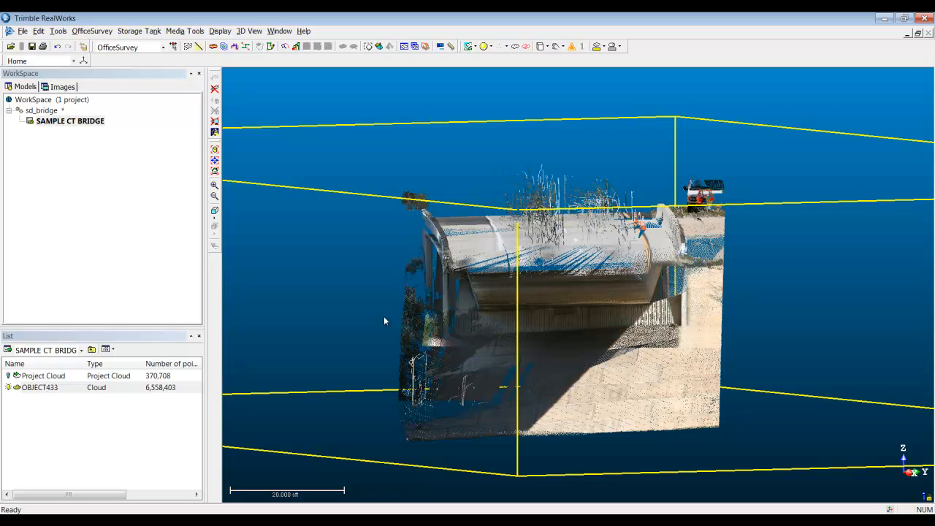
pyautogui.click(46, 387)
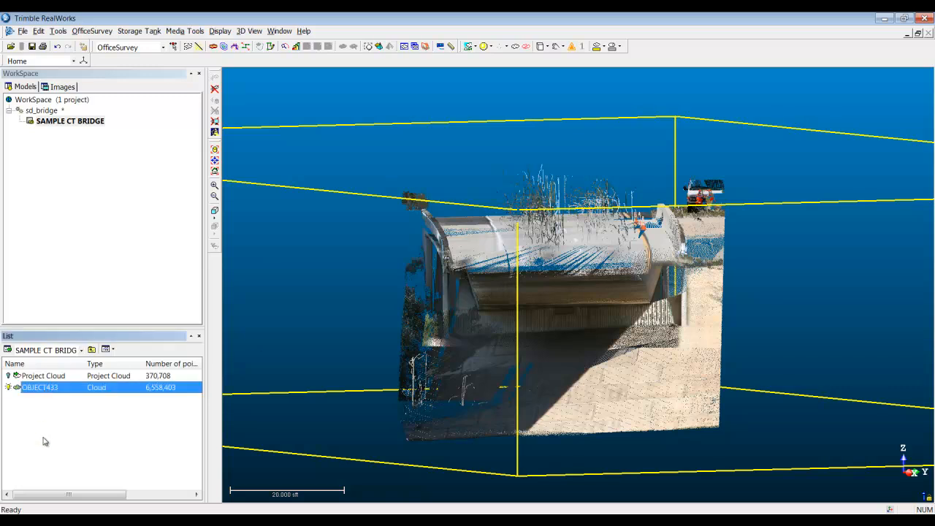
pyautogui.press('F2')
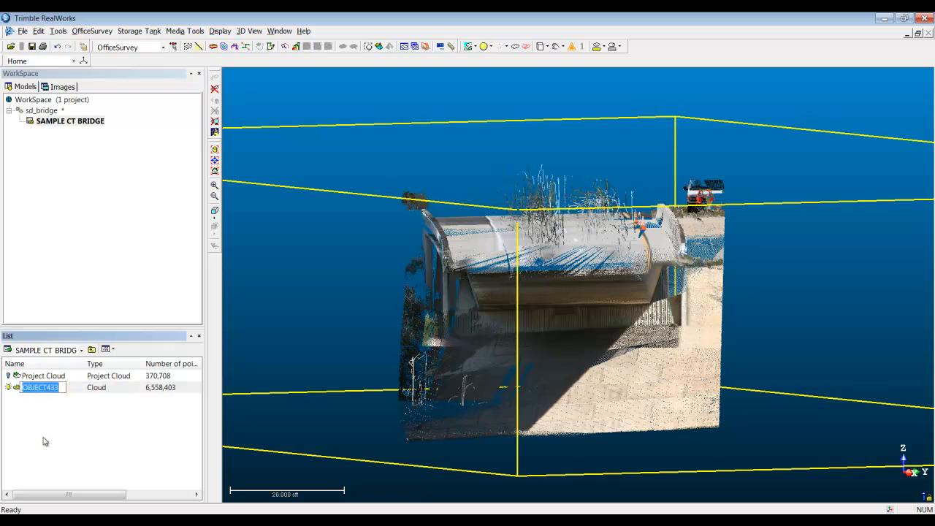
pyautogui.write('overpass')
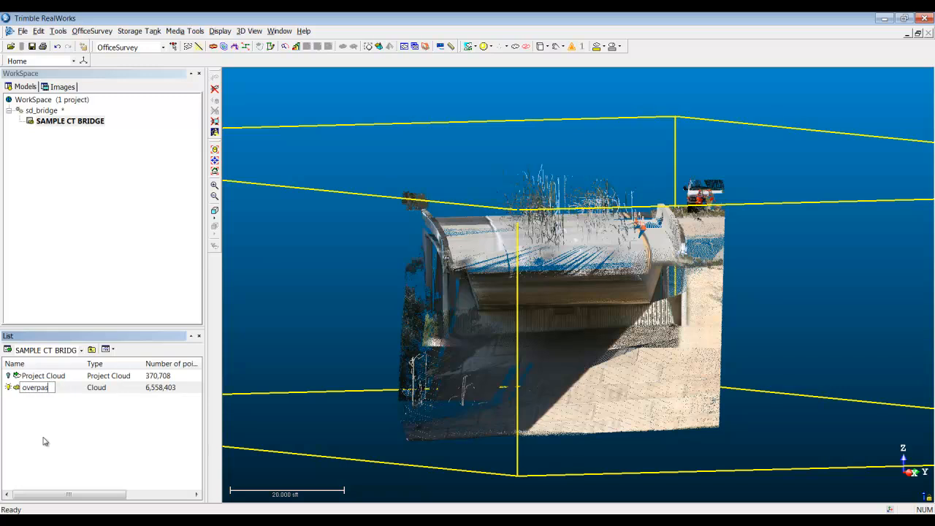
pyautogui.press('Return')
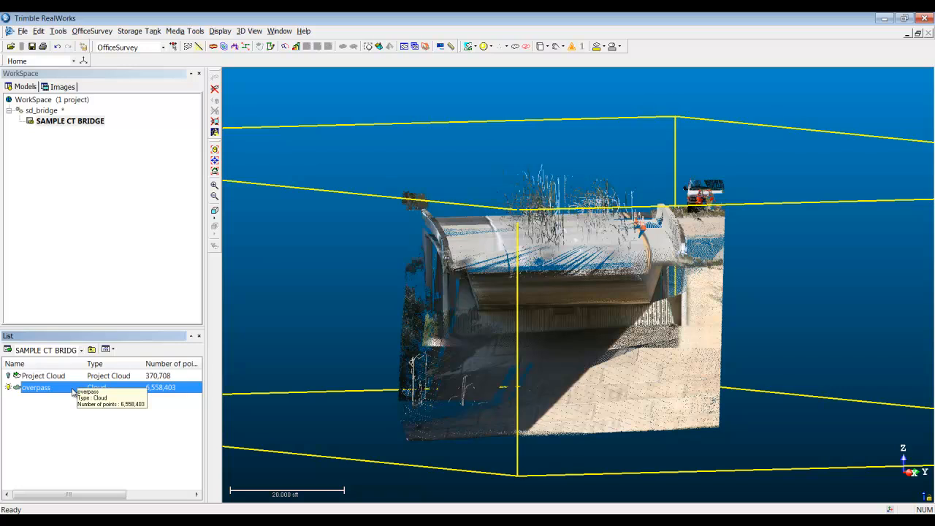
# Step: Display only the Project Cloud and restore all of the project's points to it
pyautogui.click(17, 387)
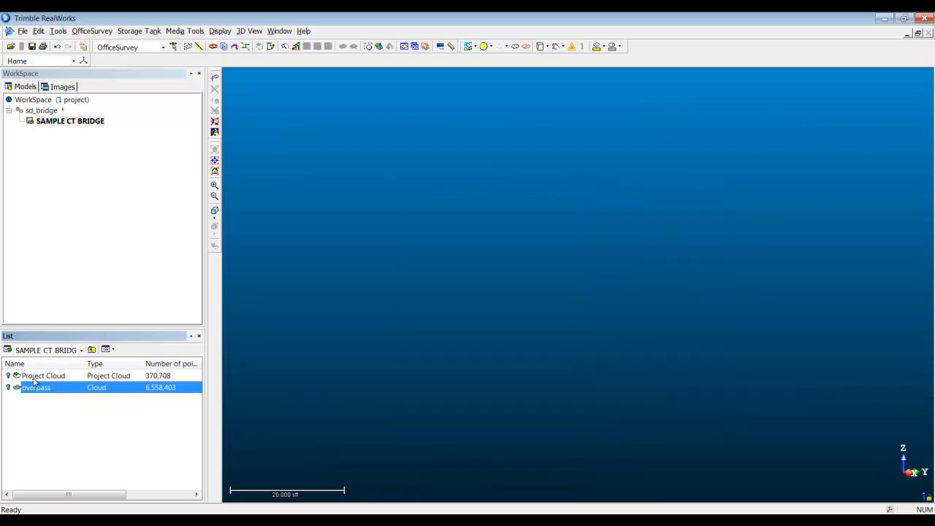
pyautogui.click(34, 377)
pyautogui.click(10, 377)
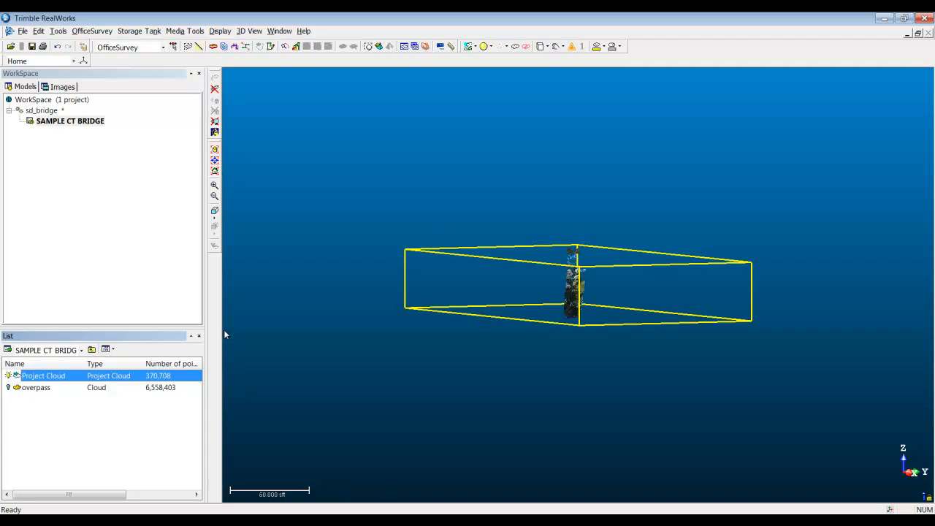
pyautogui.rightClick(68, 376)
pyautogui.click(95, 380)
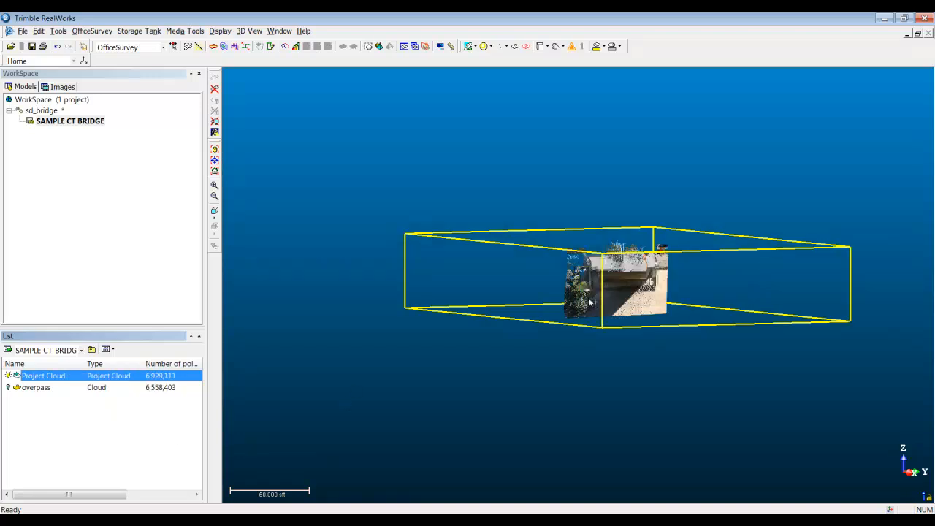
pyautogui.scroll(4, 589, 301)
pyautogui.moveTo(546, 323); pyautogui.dragTo(555, 278)
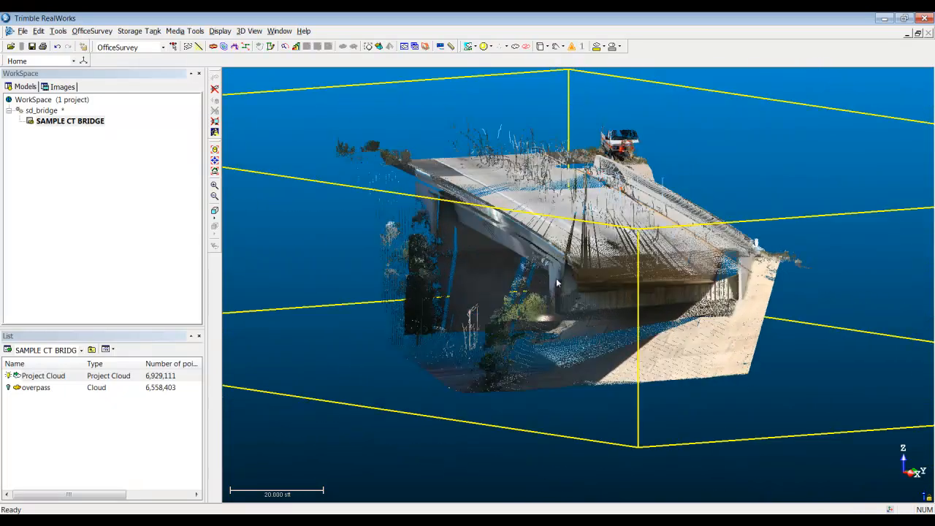
# Step: Hide the Project Cloud and display only the overpass cloud
pyautogui.click(9, 377)
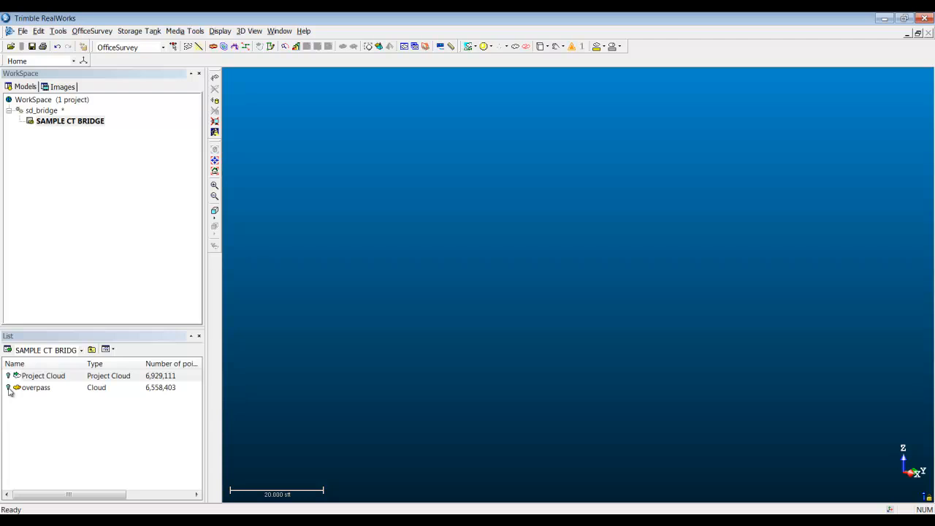
pyautogui.click(8, 387)
pyautogui.click(552, 294)
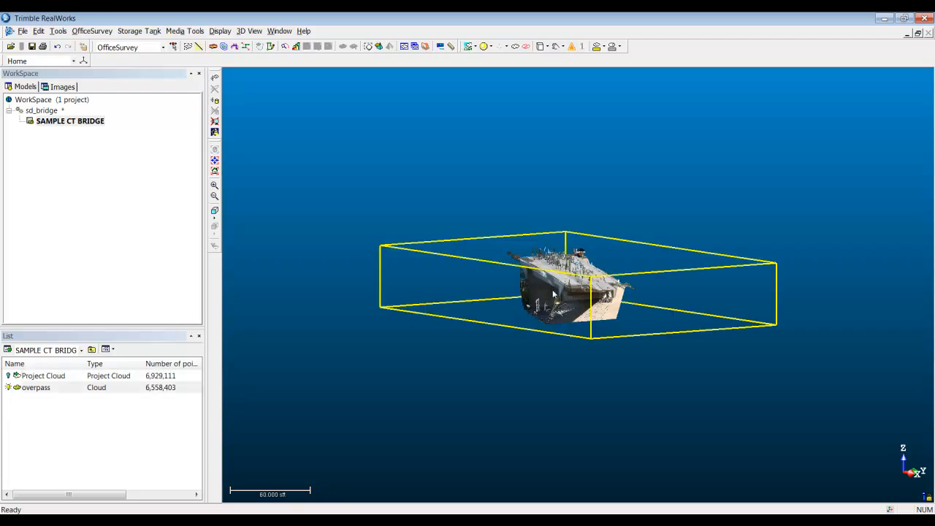
pyautogui.scroll(5, 552, 314)
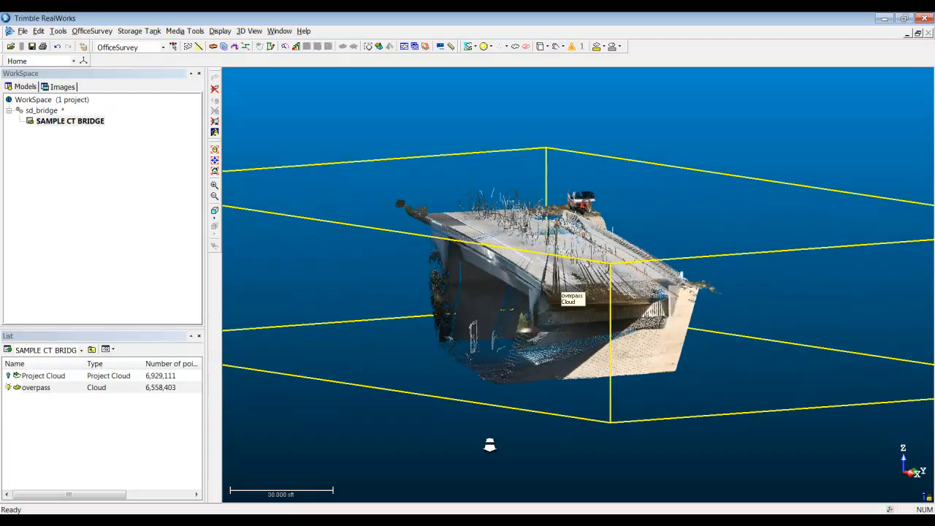
pyautogui.moveTo(542, 324); pyautogui.dragTo(515, 329)
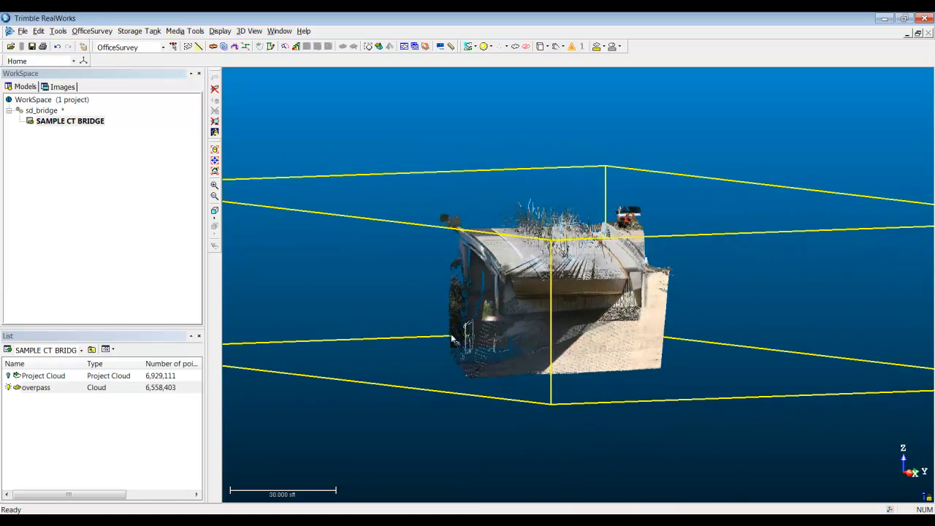
# Step: Toggle the Project Cloud's display on and off to compare it with the overpass cloud
pyautogui.click(9, 376)
pyautogui.click(9, 376)
pyautogui.moveTo(428, 324); pyautogui.dragTo(438, 327)
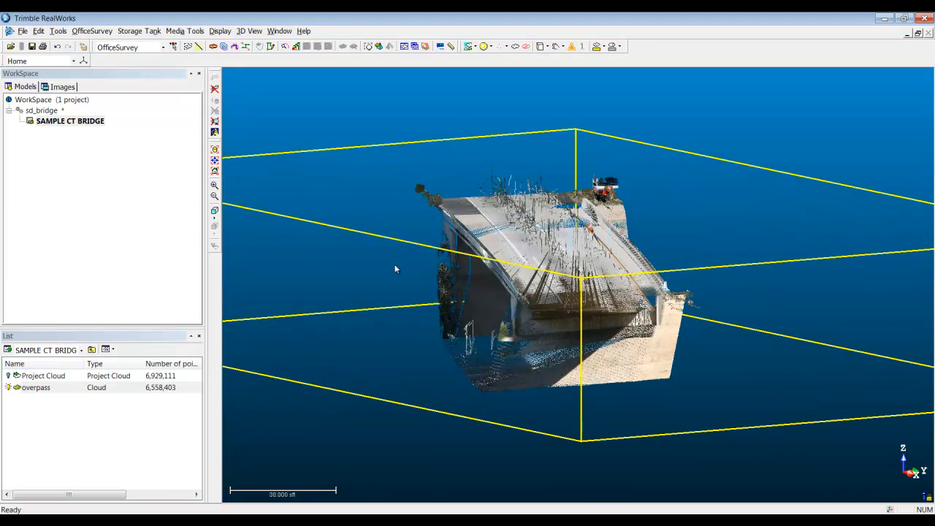
# Step: Start the Sampling Tool on the overpass cloud and choose Topography-Based Sampling
pyautogui.moveTo(570, 293); pyautogui.dragTo(538, 280)
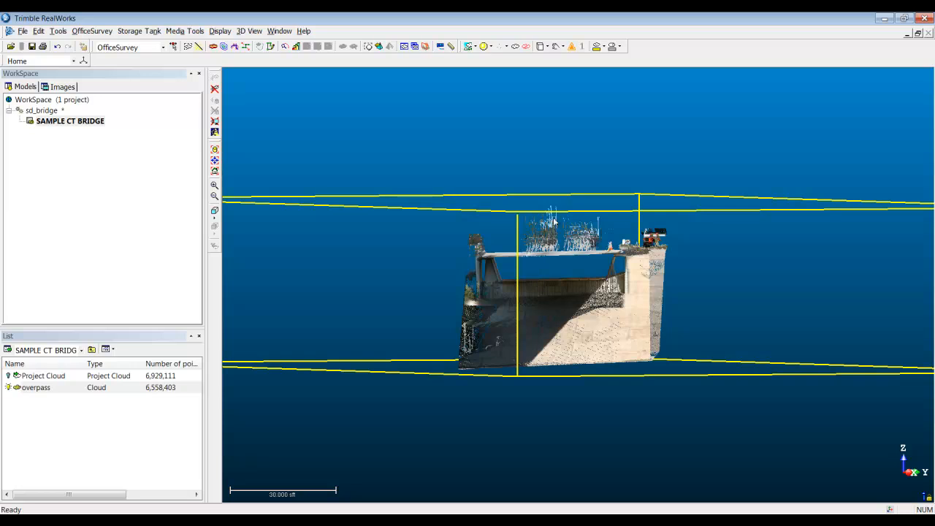
pyautogui.moveTo(384, 327); pyautogui.dragTo(550, 340)
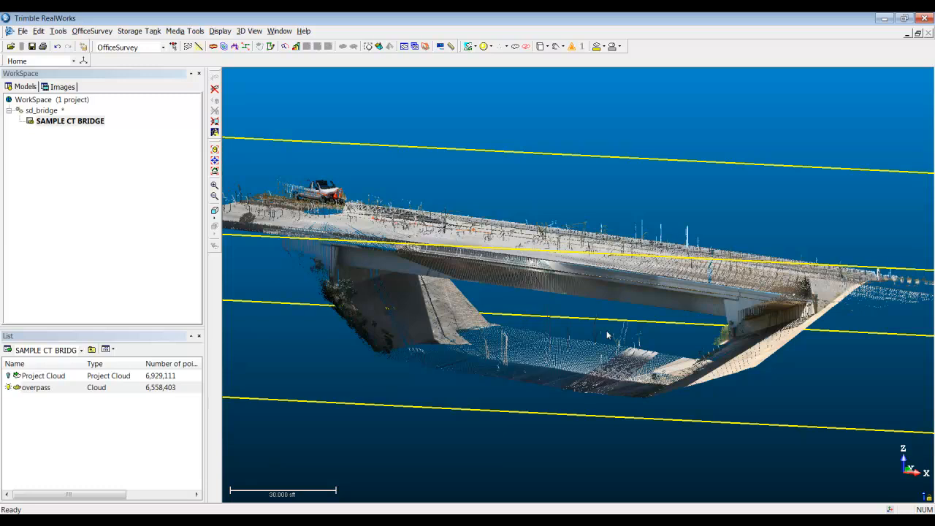
pyautogui.moveTo(696, 357); pyautogui.dragTo(502, 333)
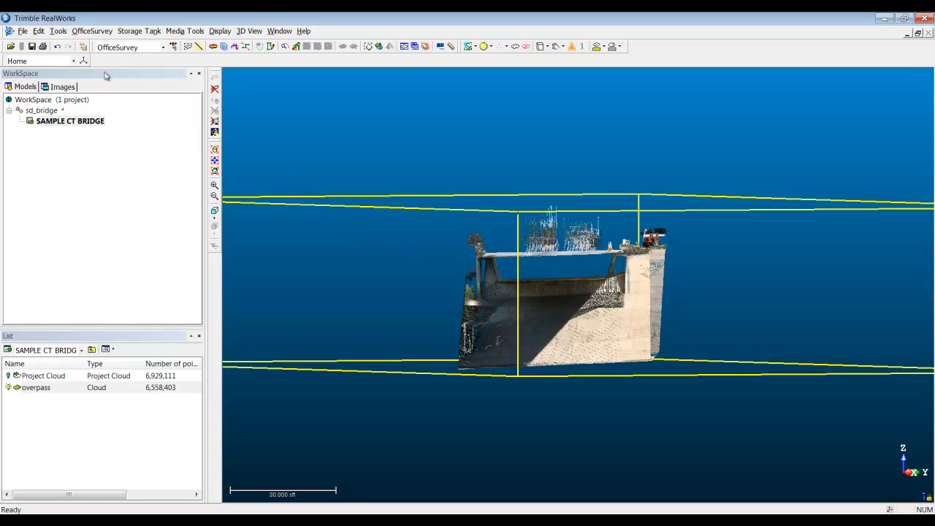
pyautogui.click(59, 33)
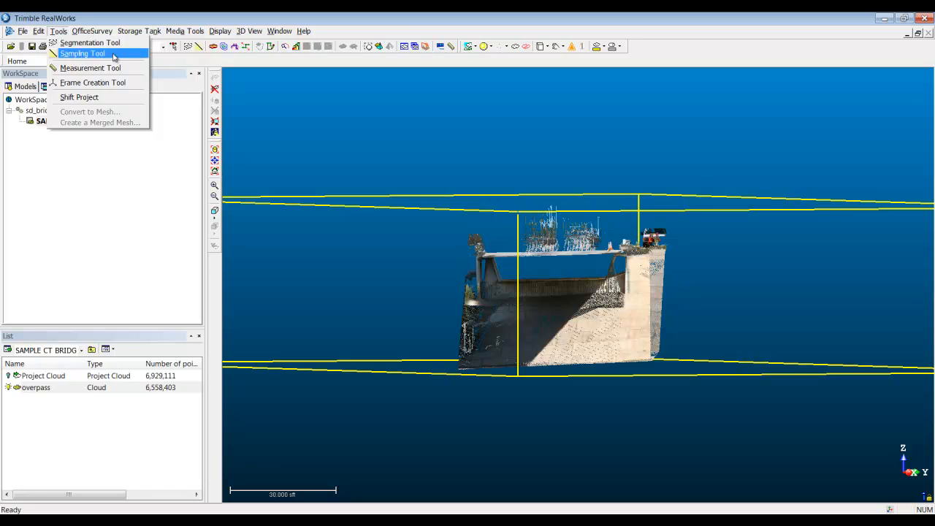
pyautogui.click(167, 65)
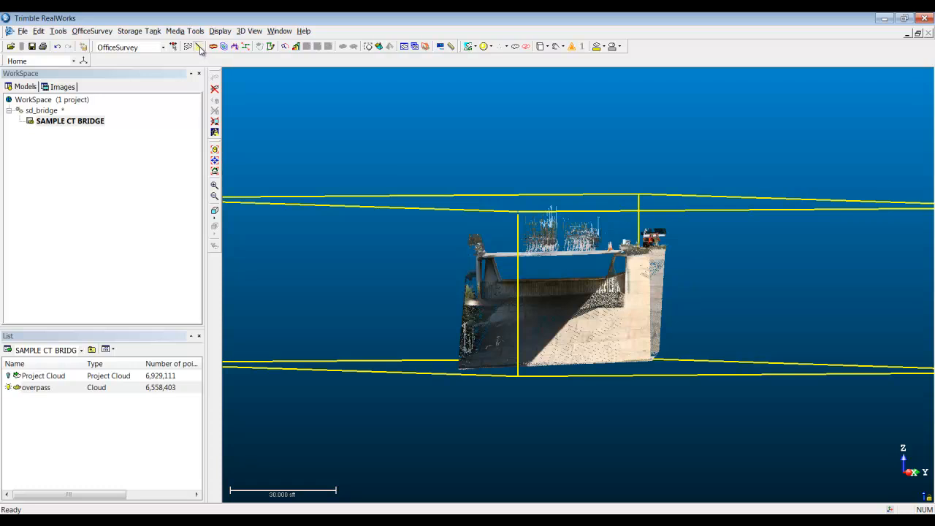
pyautogui.click(198, 46)
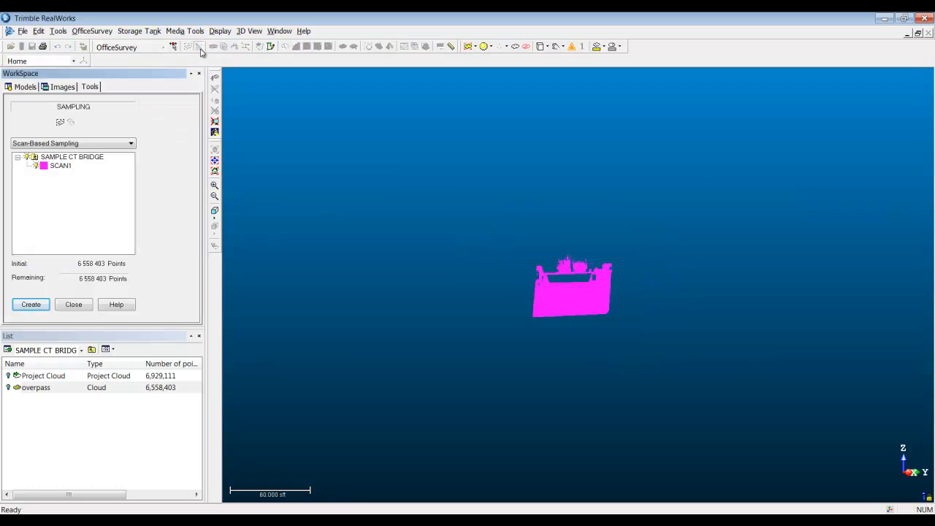
pyautogui.click(131, 144)
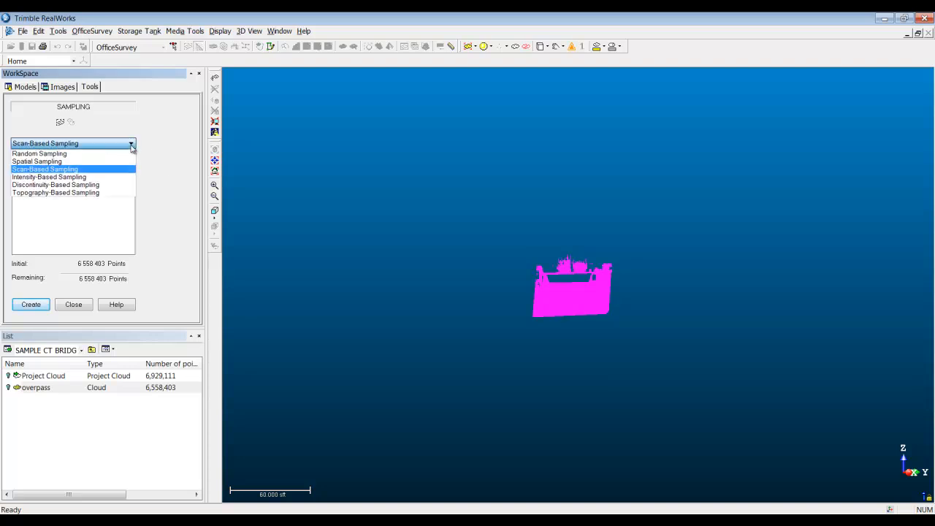
pyautogui.click(108, 193)
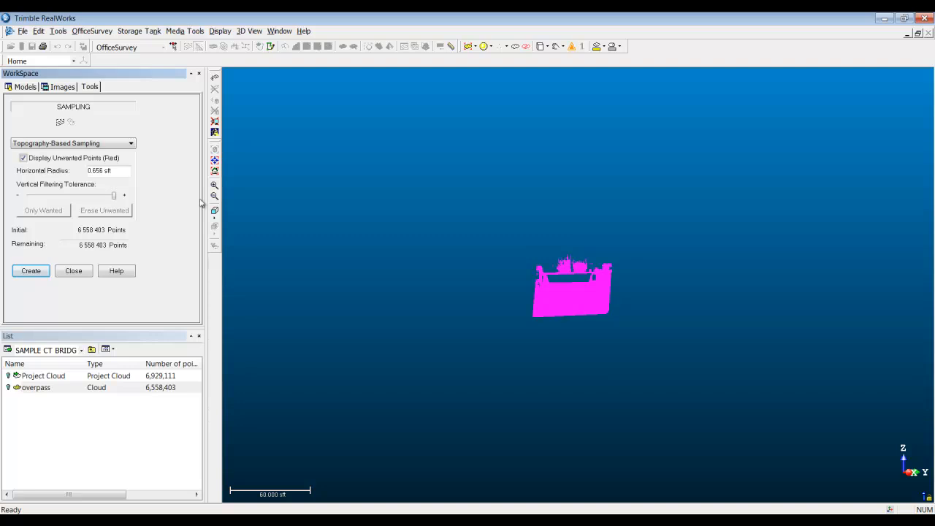
# Step: Switch the point rendering from the single scan colour to the cloud's true colours
pyautogui.click(475, 46)
pyautogui.click(480, 122)
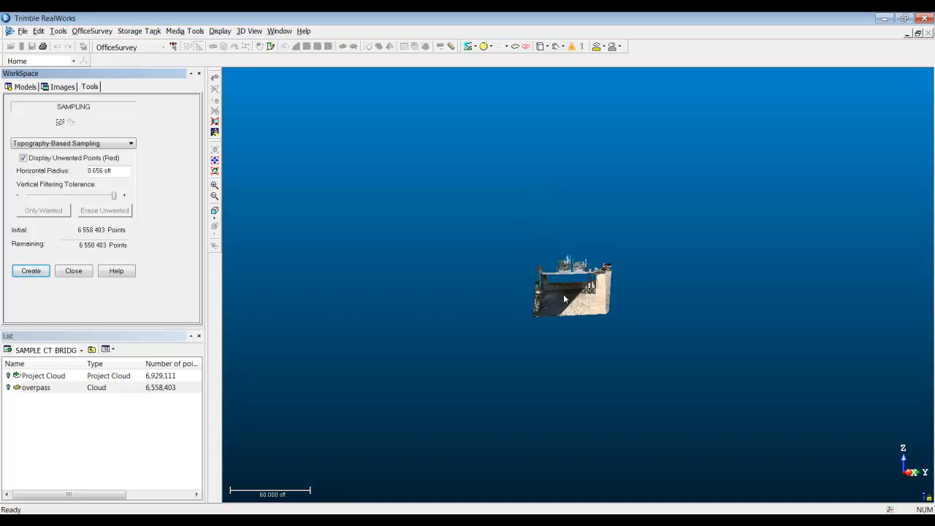
pyautogui.moveTo(564, 299); pyautogui.dragTo(471, 498, button='middle')
pyautogui.moveTo(504, 320); pyautogui.dragTo(504, 325, button='middle')
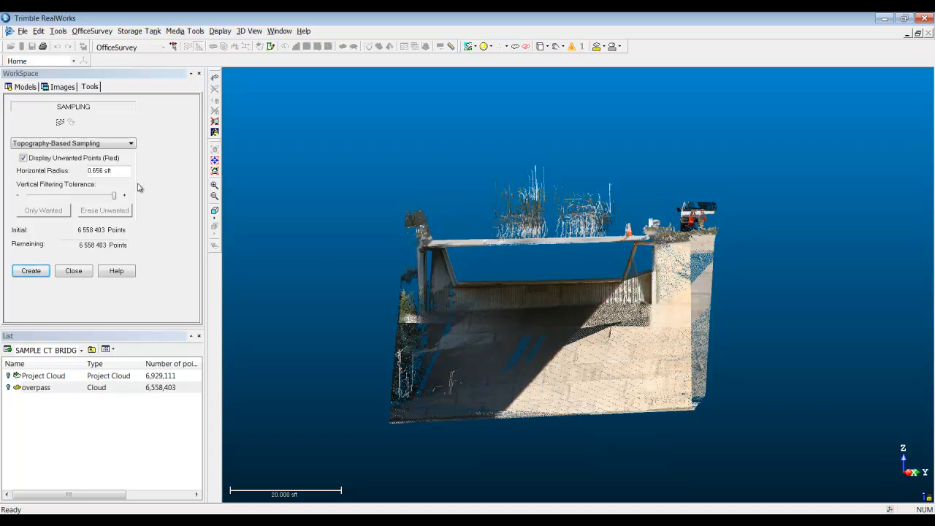
# Step: Fence the bridge deck's middle and the stray points above it with a polygon, and keep only the points inside for sampling
pyautogui.click(60, 124)
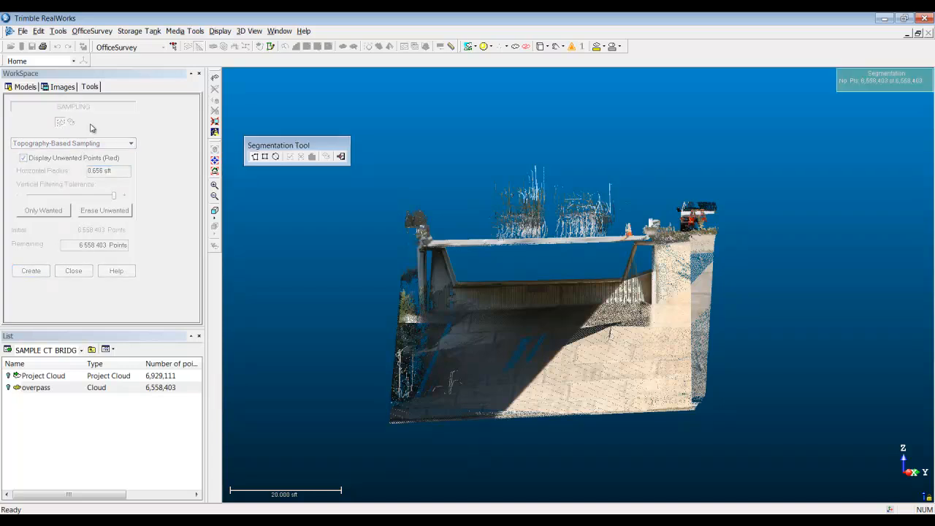
pyautogui.click(470, 262)
pyautogui.click(443, 177)
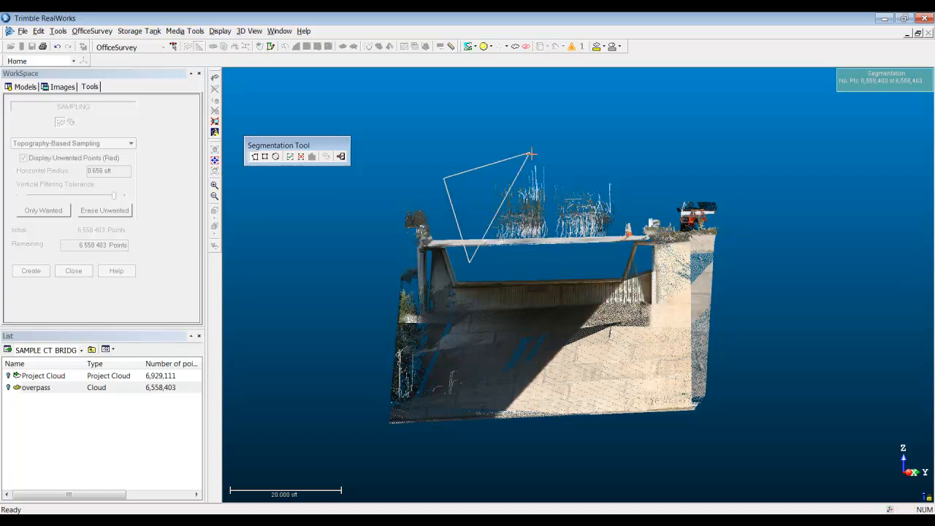
pyautogui.click(569, 133)
pyautogui.click(642, 163)
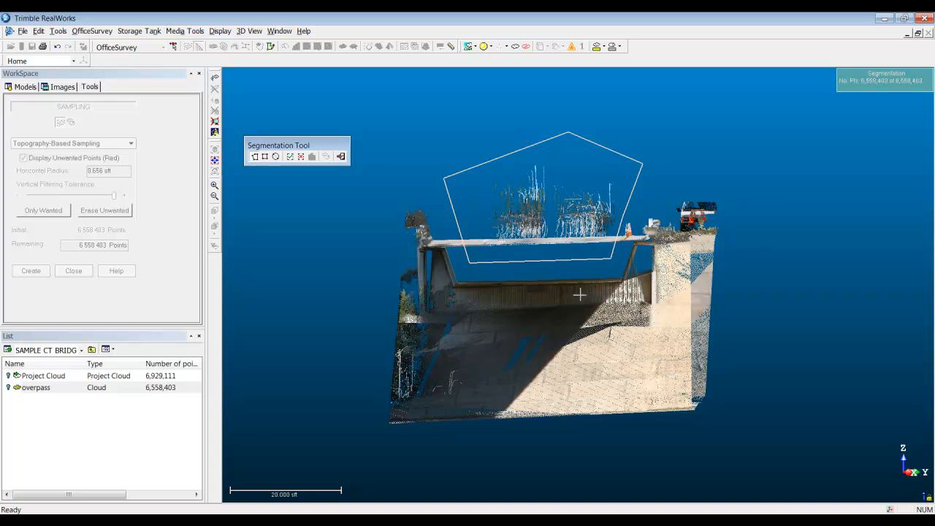
pyautogui.click(289, 156)
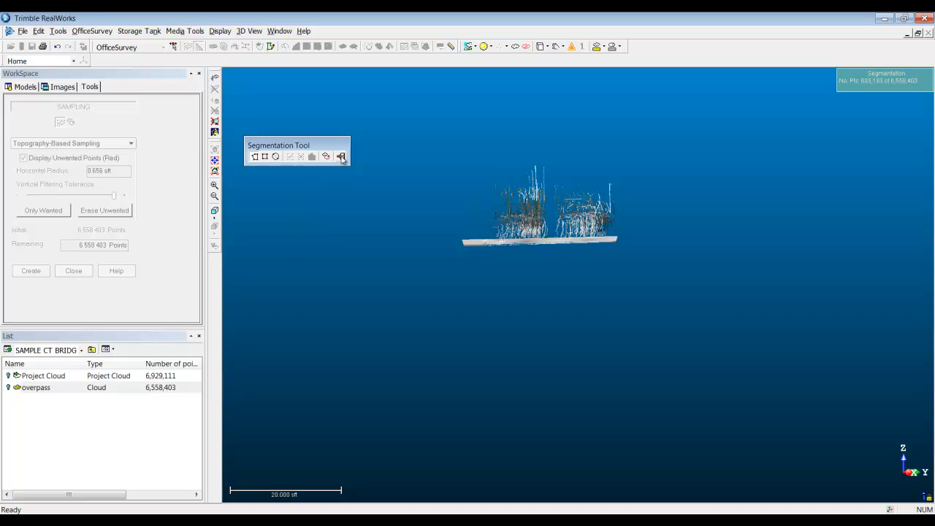
pyautogui.click(340, 156)
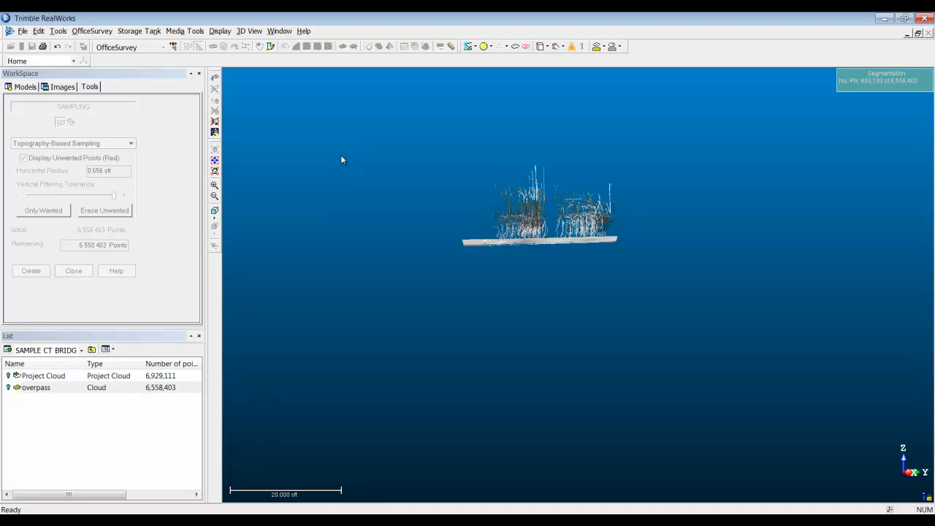
# Step: Reduce the vertical filtering tolerance and erase the unwanted points above the deck in four passes, then bring back the rest of the cloud
pyautogui.moveTo(115, 195); pyautogui.dragTo(43, 196)
pyautogui.moveTo(460, 248); pyautogui.dragTo(509, 266)
pyautogui.click(115, 214)
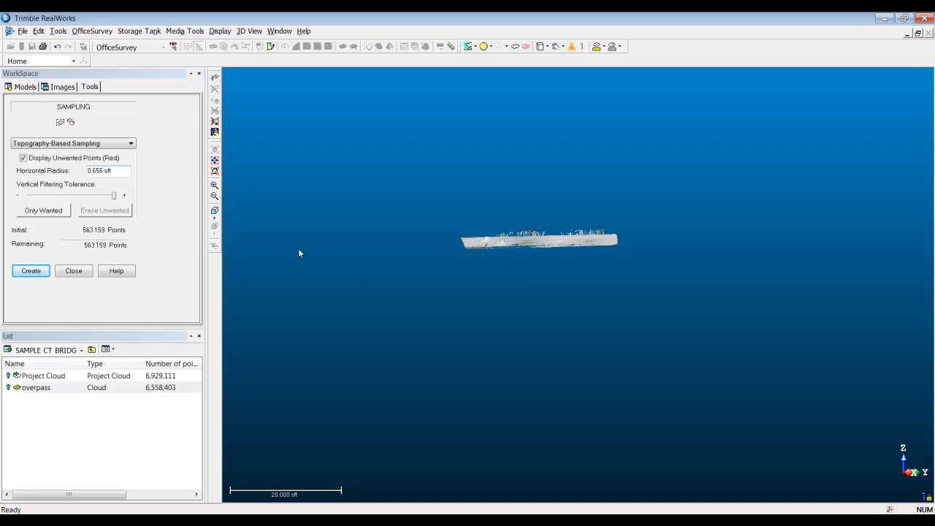
pyautogui.moveTo(114, 195); pyautogui.dragTo(57, 195)
pyautogui.click(110, 211)
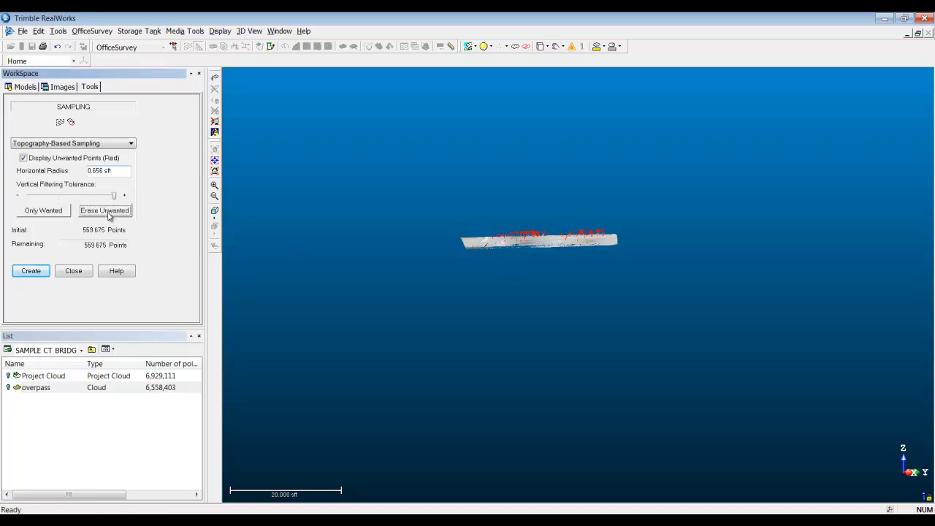
pyautogui.moveTo(114, 195); pyautogui.dragTo(56, 196)
pyautogui.click(98, 211)
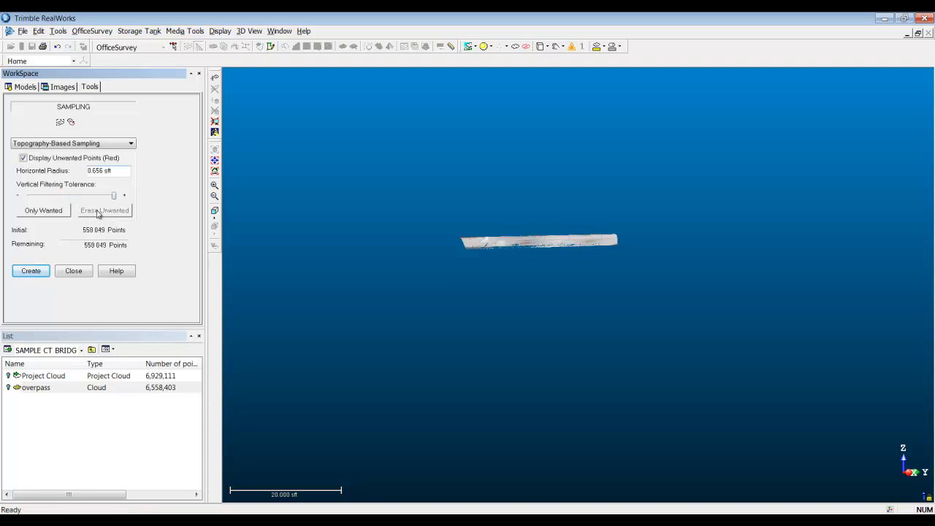
pyautogui.moveTo(114, 196); pyautogui.dragTo(70, 199)
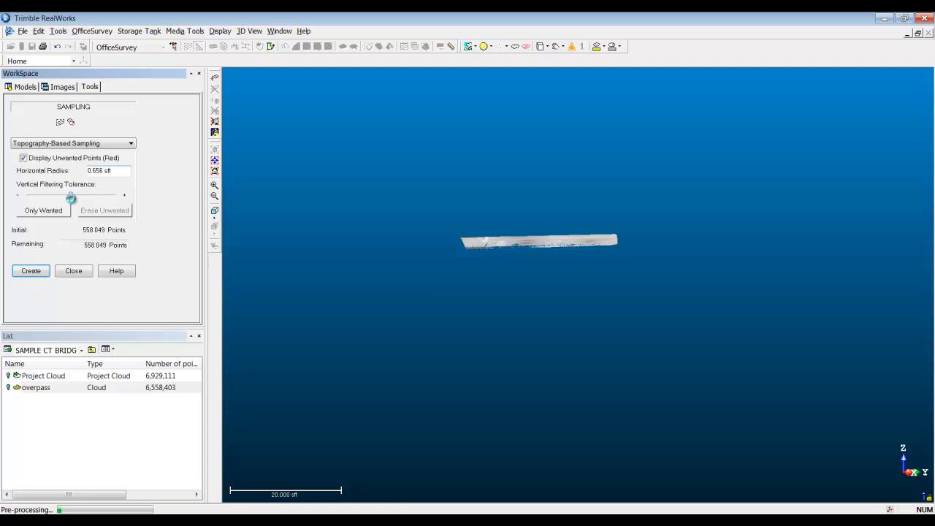
pyautogui.click(121, 210)
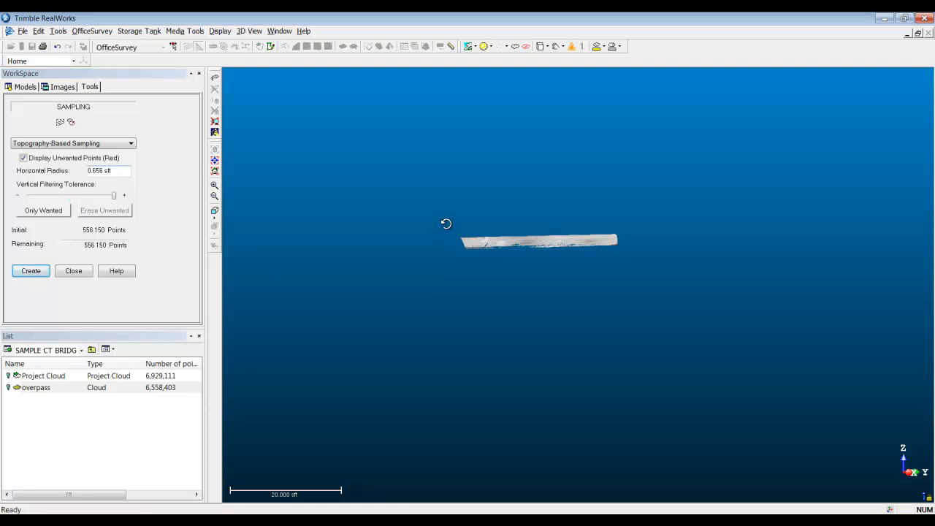
pyautogui.moveTo(447, 223); pyautogui.dragTo(446, 227)
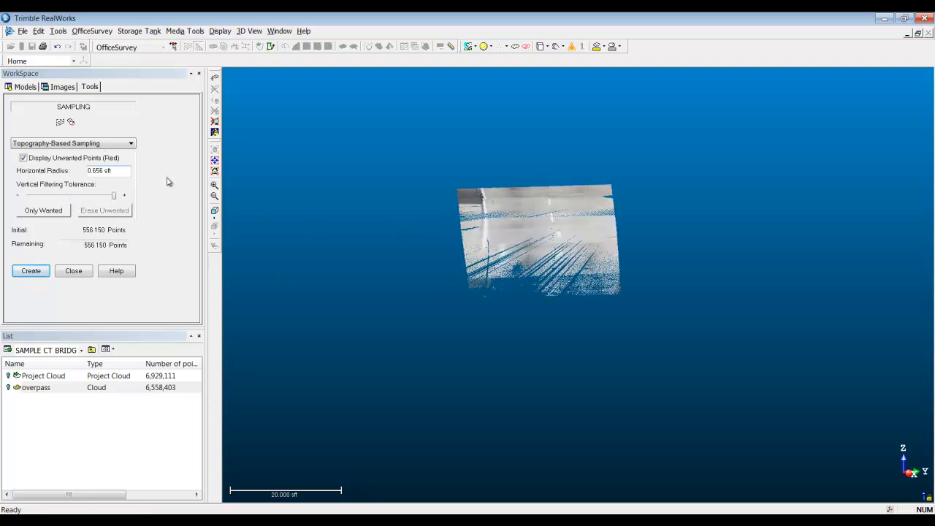
pyautogui.click(71, 124)
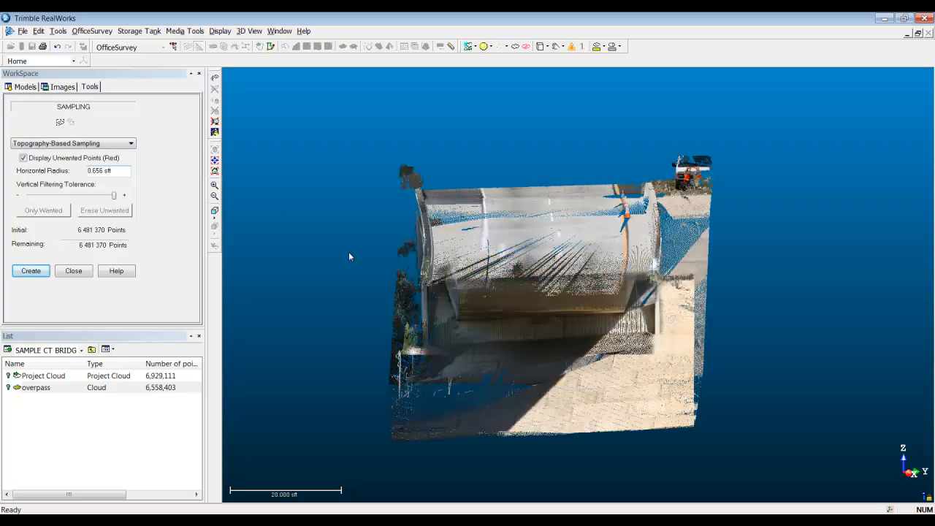
# Step: From the bridge's side view, fence the lower roadway and the stray points above it with a polygon, keeping only the points inside
pyautogui.moveTo(464, 304); pyautogui.dragTo(559, 346)
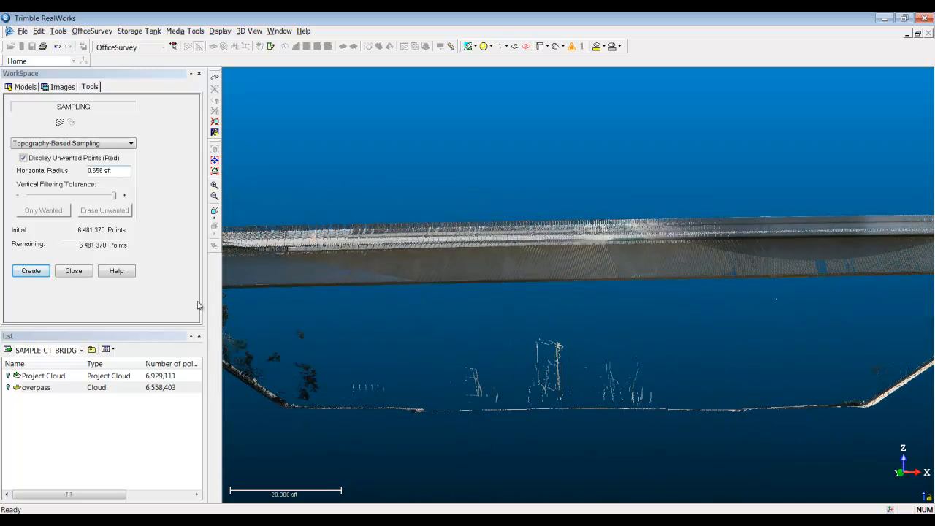
pyautogui.click(61, 122)
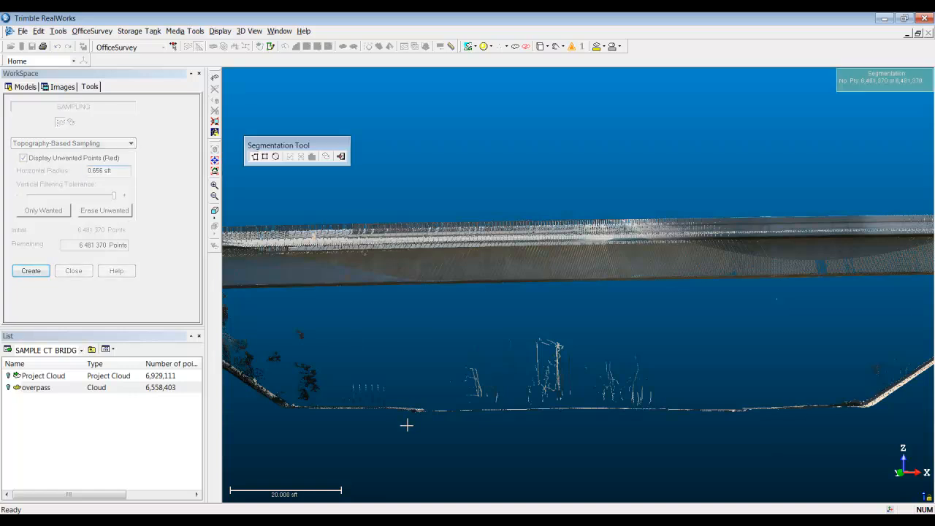
pyautogui.click(433, 340)
pyautogui.click(584, 312)
pyautogui.click(780, 292)
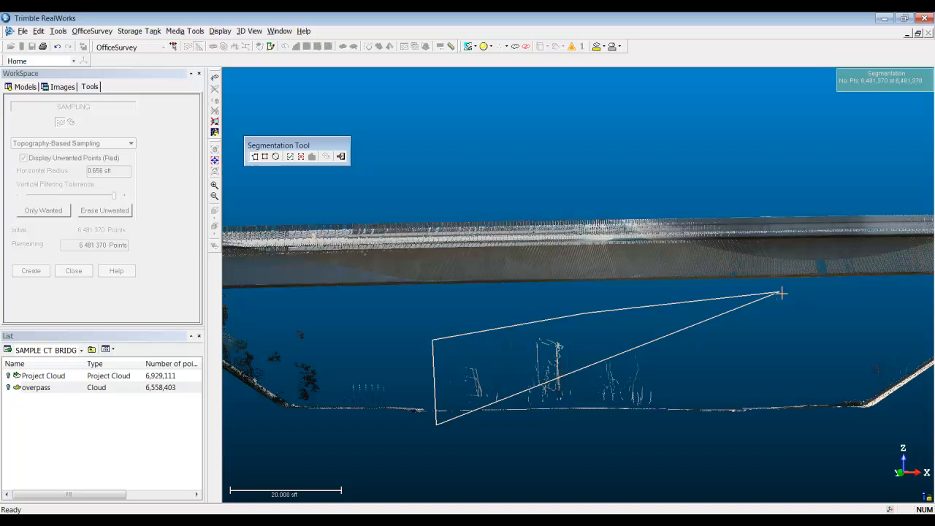
pyautogui.click(803, 325)
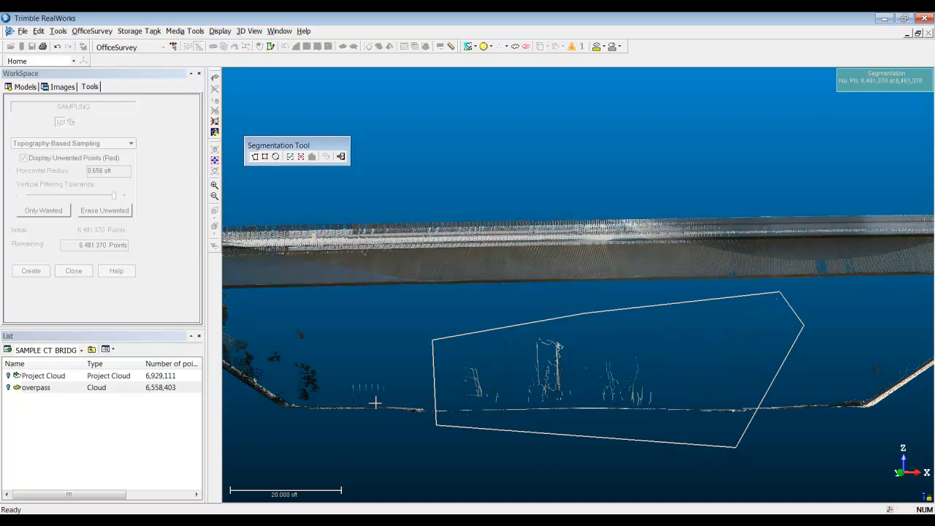
pyautogui.click(289, 156)
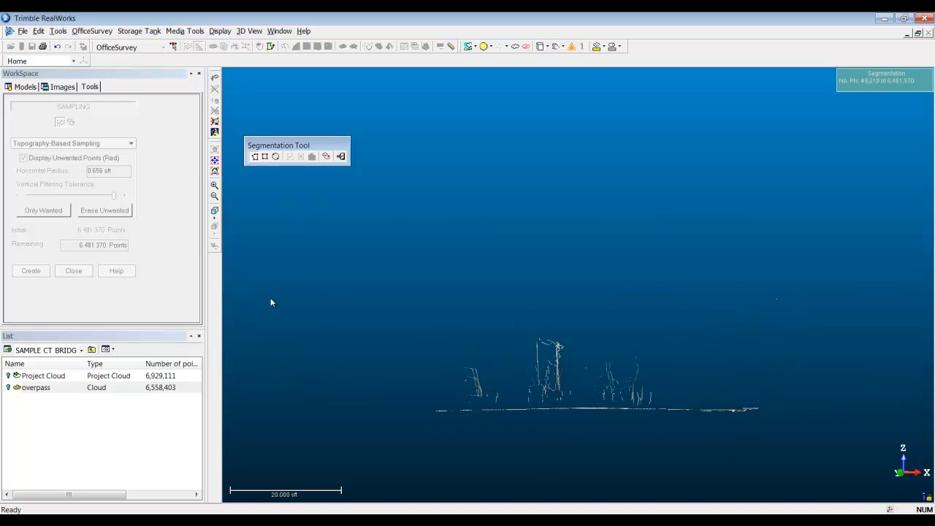
pyautogui.click(340, 157)
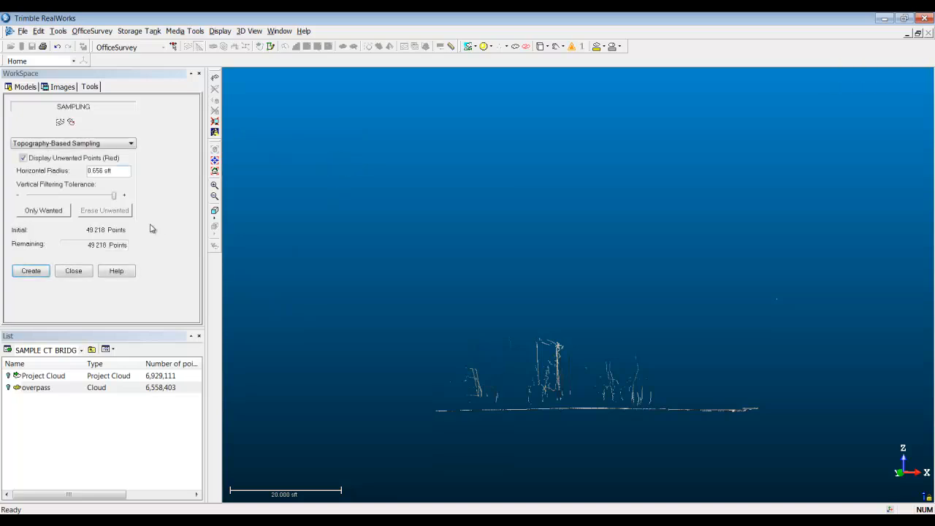
# Step: Erase the unwanted points above the lower roadway in two reduced-tolerance passes, and bring back the rest of the cloud
pyautogui.moveTo(115, 198); pyautogui.dragTo(45, 197)
pyautogui.click(94, 213)
pyautogui.moveTo(115, 198); pyautogui.dragTo(42, 197)
pyautogui.click(102, 211)
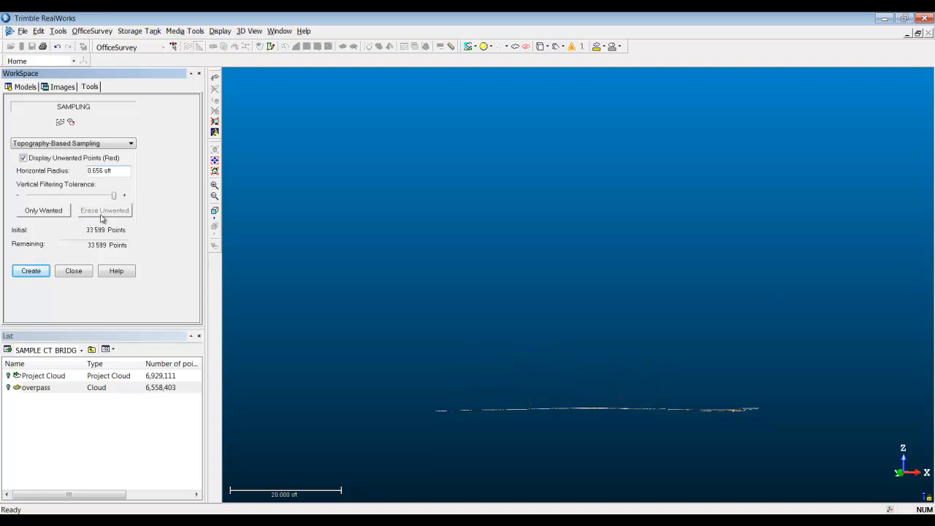
pyautogui.moveTo(368, 268)
pyautogui.mouseDown()
pyautogui.moveTo(422, 282)
pyautogui.moveTo(413, 285)
pyautogui.mouseUp()
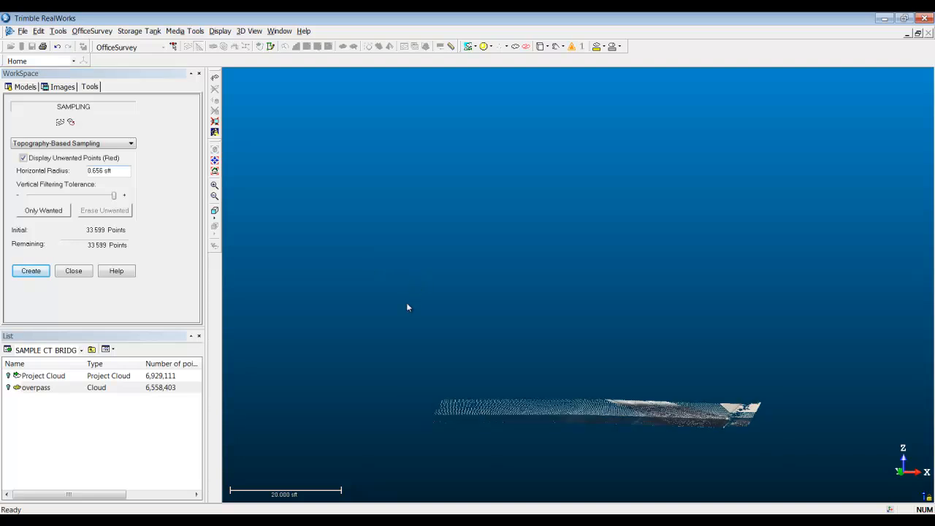
pyautogui.click(70, 122)
# Step: Inspect the filtered bridge cloud from several angles and examine the vegetation beside the abutment wall up close
pyautogui.moveTo(517, 326); pyautogui.dragTo(422, 369)
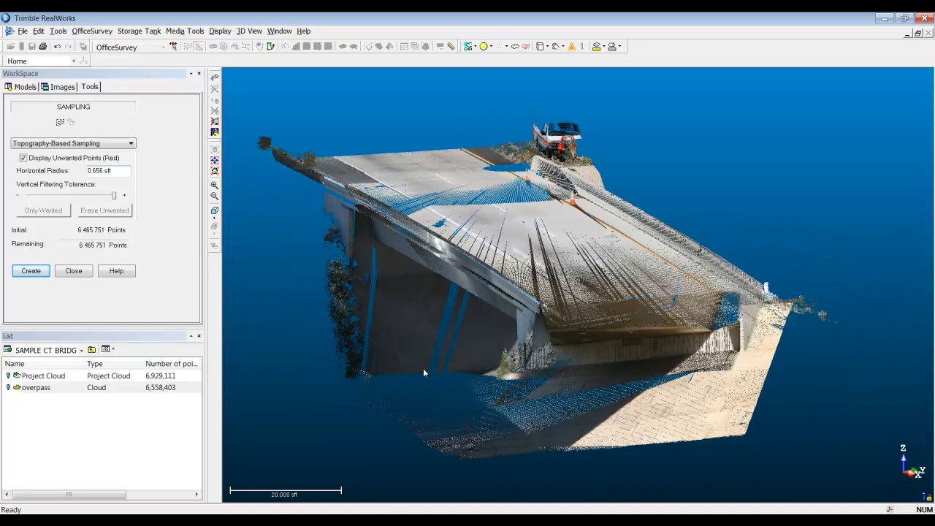
pyautogui.moveTo(448, 356); pyautogui.dragTo(557, 322, button='middle')
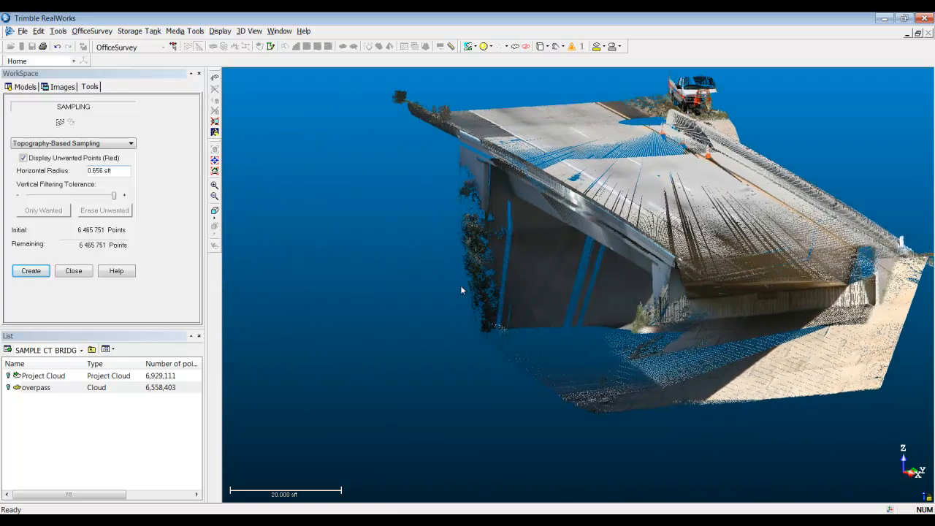
pyautogui.moveTo(437, 297); pyautogui.dragTo(500, 288)
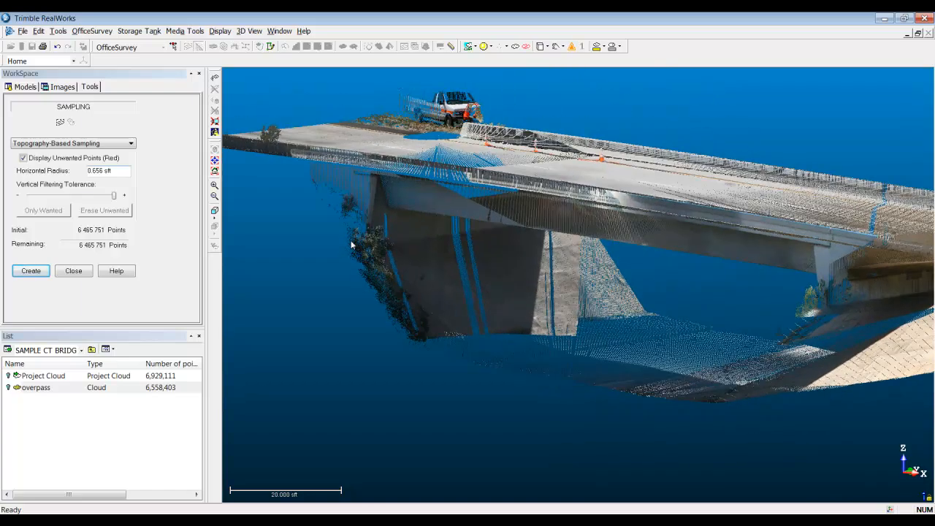
pyautogui.scroll(6, 371, 259)
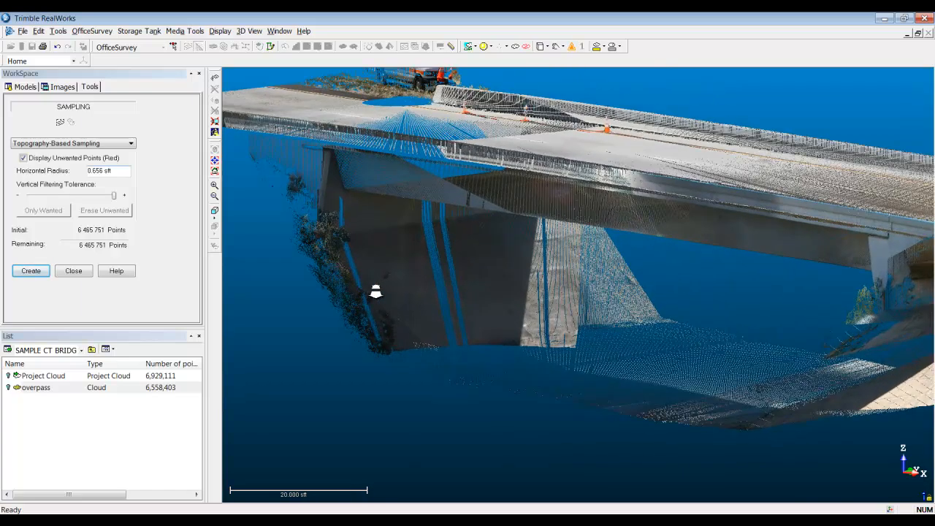
pyautogui.moveTo(491, 310); pyautogui.dragTo(631, 302, button='middle')
pyautogui.moveTo(501, 263); pyautogui.dragTo(480, 320)
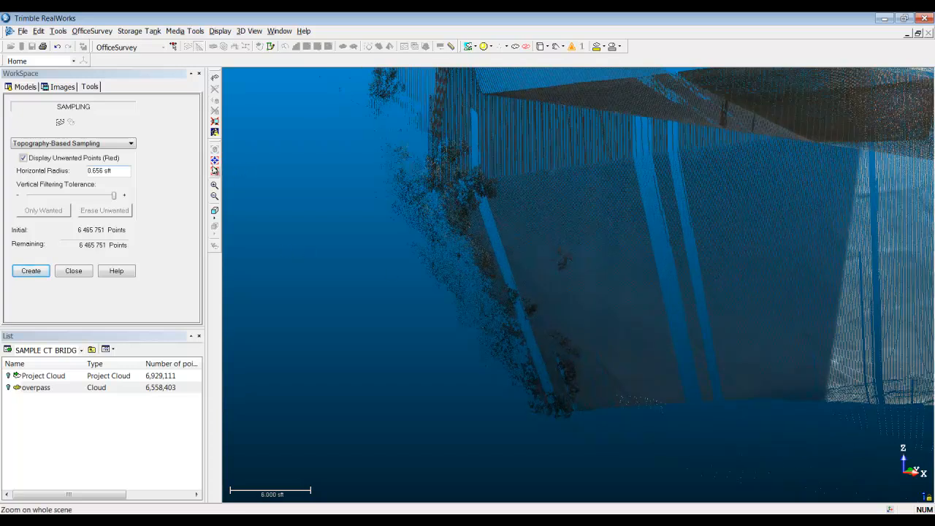
# Step: From the side view, fence the sloped embankment and the vegetation above it with a polygon, keeping only the points inside
pyautogui.moveTo(490, 248); pyautogui.dragTo(703, 252)
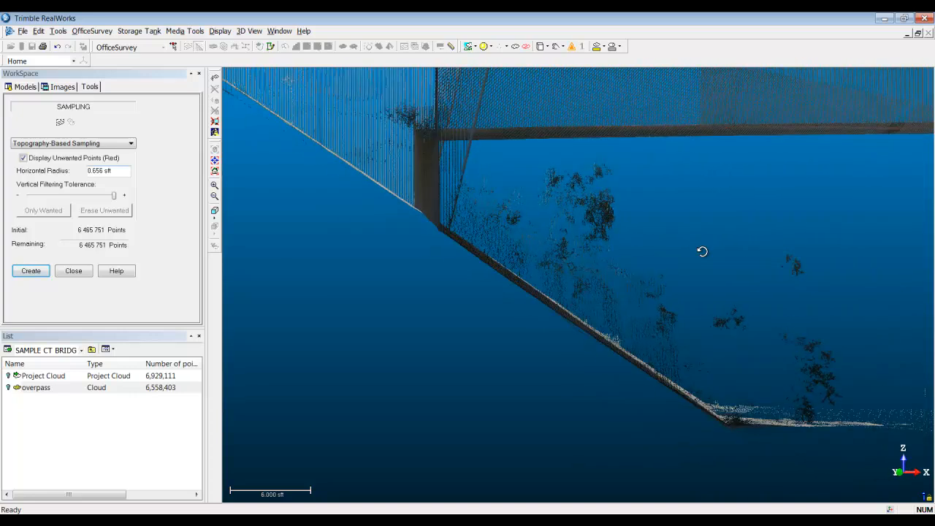
pyautogui.click(60, 122)
pyautogui.click(439, 254)
pyautogui.click(476, 159)
pyautogui.click(657, 147)
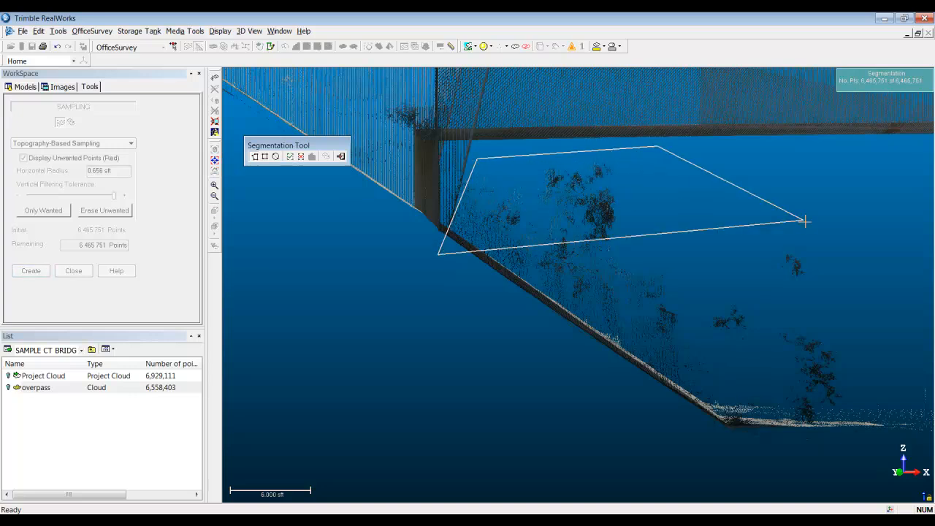
pyautogui.click(860, 244)
pyautogui.click(836, 381)
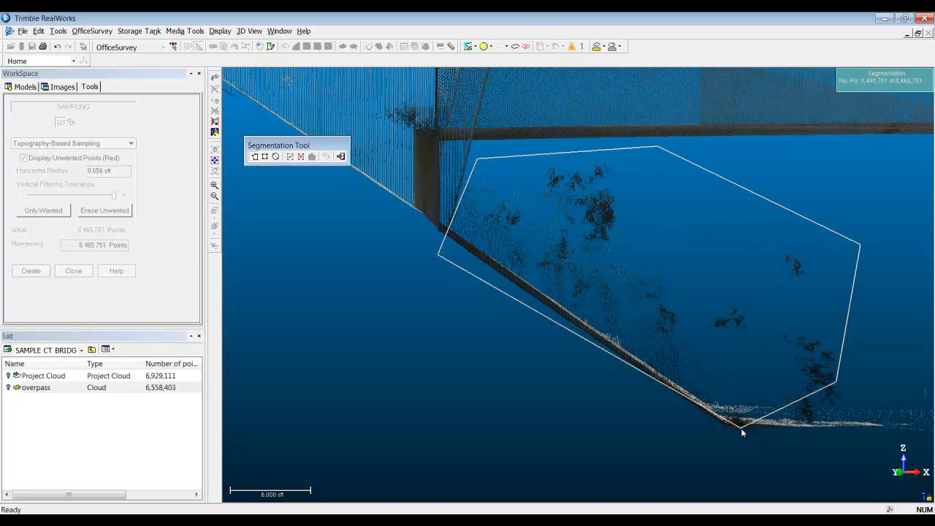
pyautogui.click(721, 393)
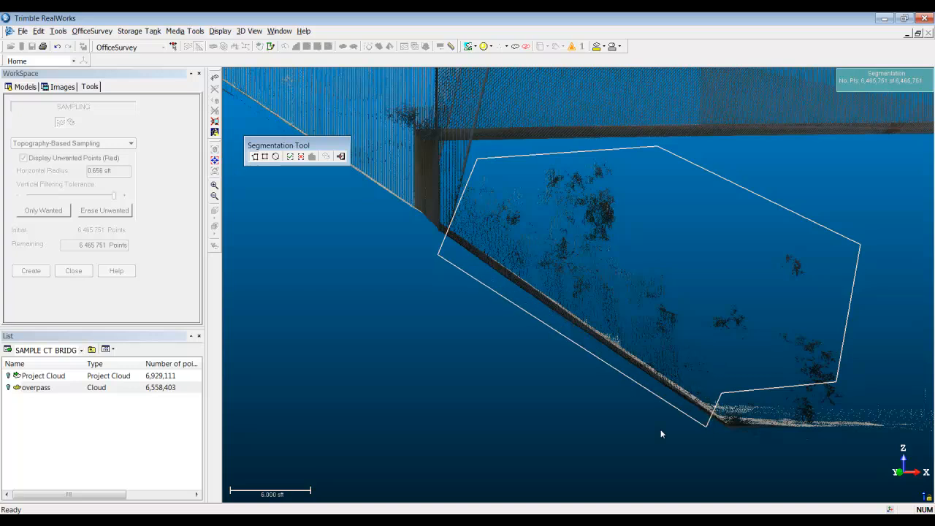
pyautogui.click(290, 156)
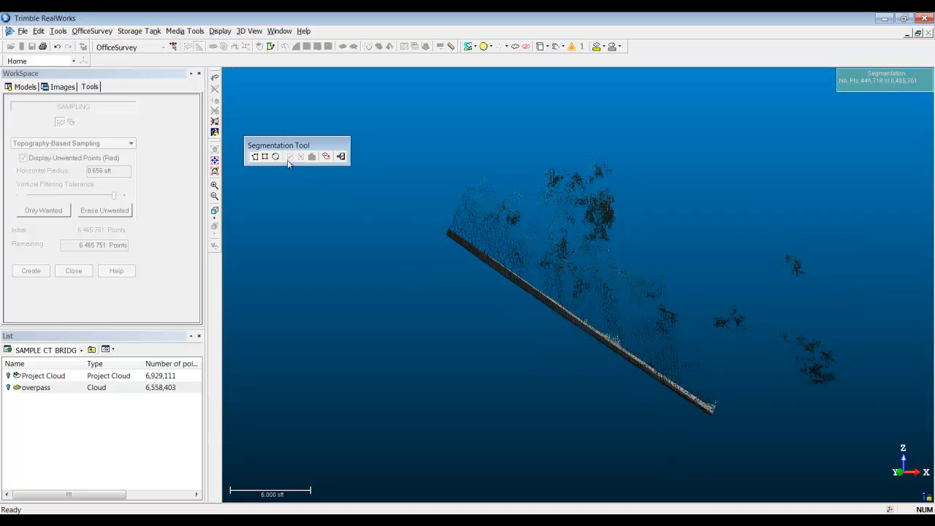
pyautogui.click(340, 156)
# Step: Erase the unwanted points above the embankment slope in two reduced-tolerance passes, and bring back the rest of the cloud
pyautogui.moveTo(115, 197); pyautogui.dragTo(46, 199)
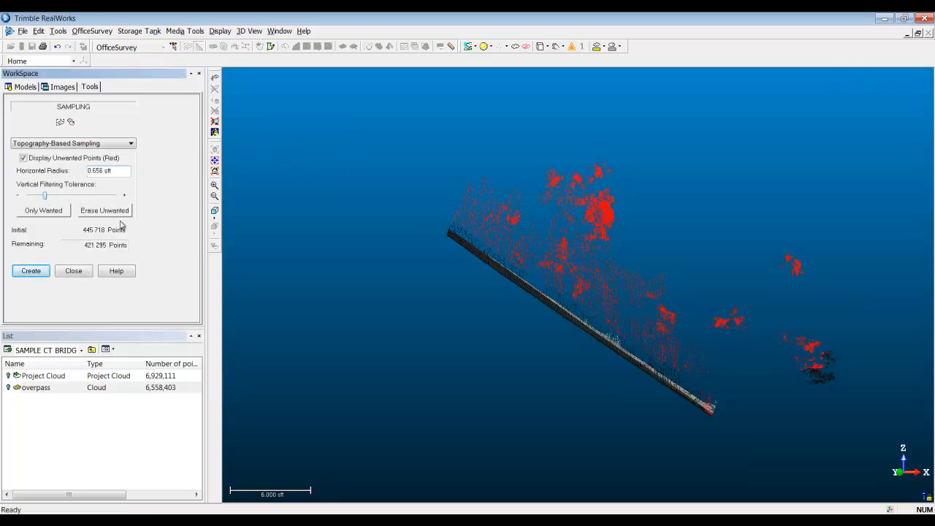
pyautogui.click(118, 213)
pyautogui.moveTo(114, 197); pyautogui.dragTo(57, 199)
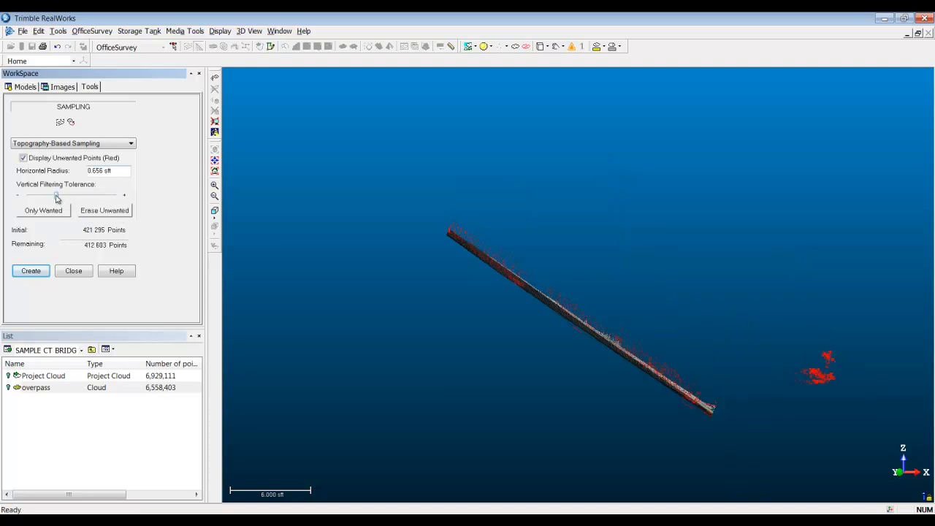
pyautogui.click(97, 211)
pyautogui.moveTo(446, 252); pyautogui.dragTo(528, 292)
pyautogui.click(71, 122)
# Step: Fence the flat ground at the foot of the slope and its stray points with a polygon, keeping only the points inside
pyautogui.moveTo(585, 307)
pyautogui.mouseDown()
pyautogui.moveTo(415, 239)
pyautogui.moveTo(538, 277)
pyautogui.moveTo(574, 315)
pyautogui.mouseUp()
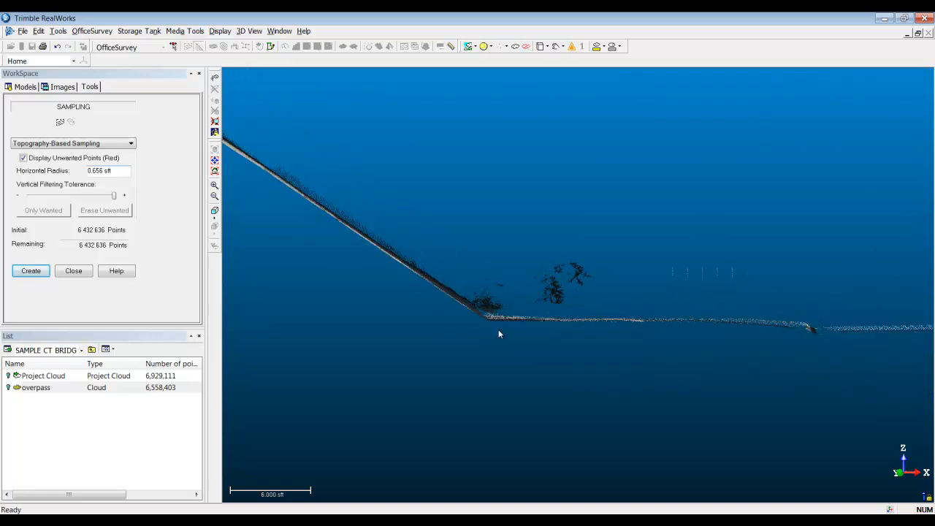
pyautogui.click(60, 121)
pyautogui.click(496, 337)
pyautogui.click(443, 249)
pyautogui.click(791, 241)
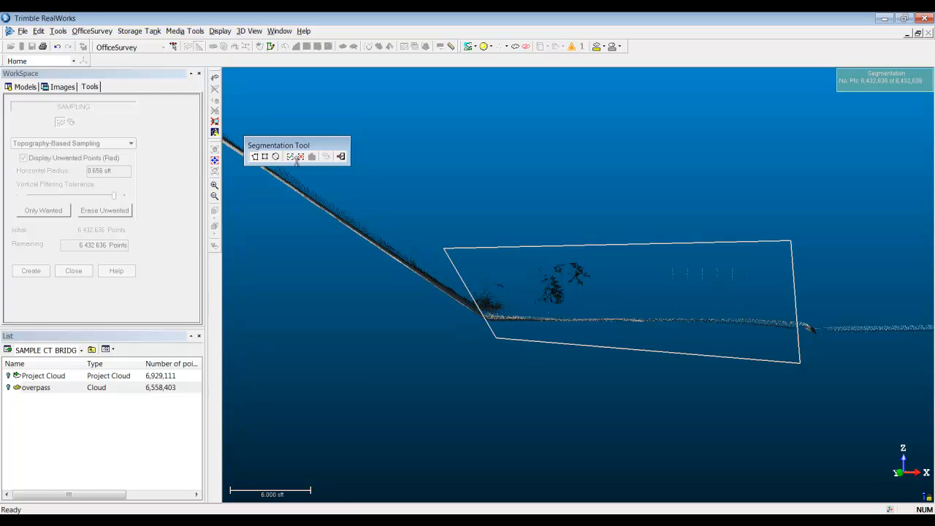
pyautogui.click(291, 157)
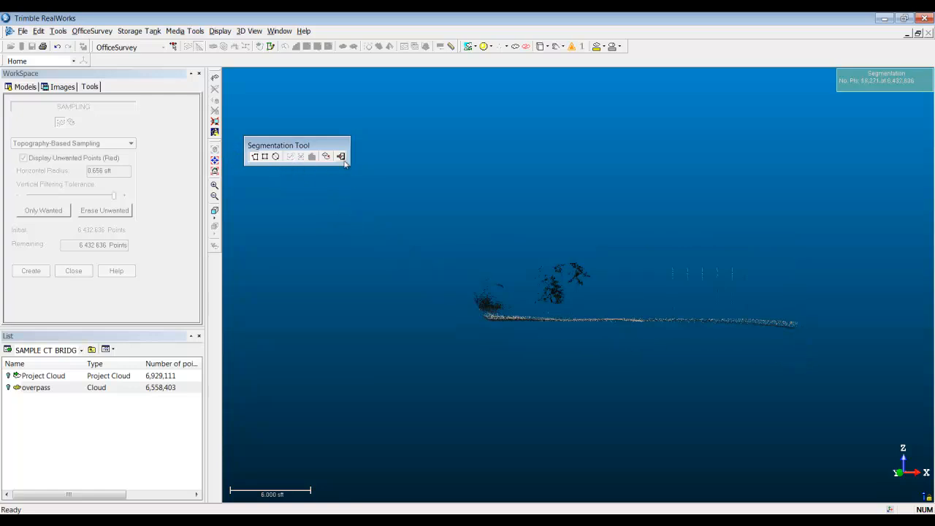
pyautogui.click(341, 157)
# Step: Erase the unwanted points above the flat ground in five reduced-tolerance passes, and bring back the rest of the cloud
pyautogui.moveTo(113, 199); pyautogui.dragTo(52, 196)
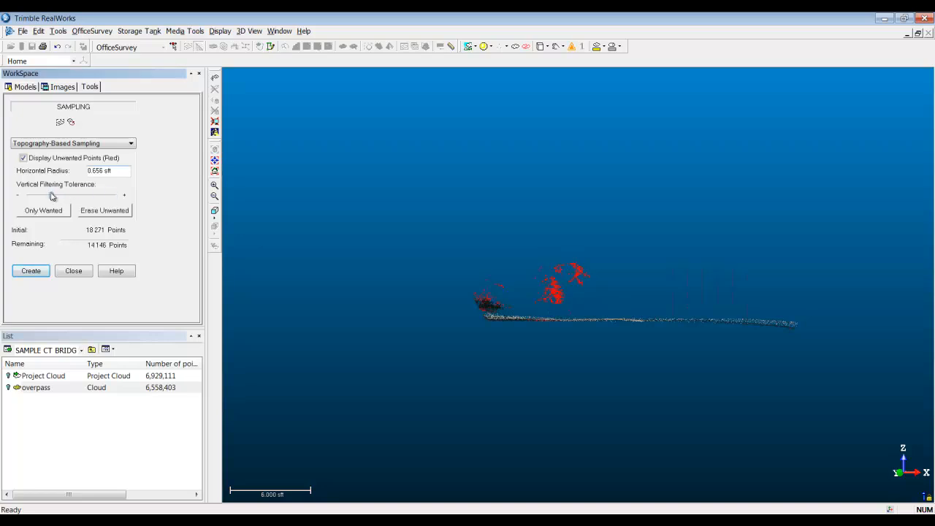
pyautogui.click(93, 212)
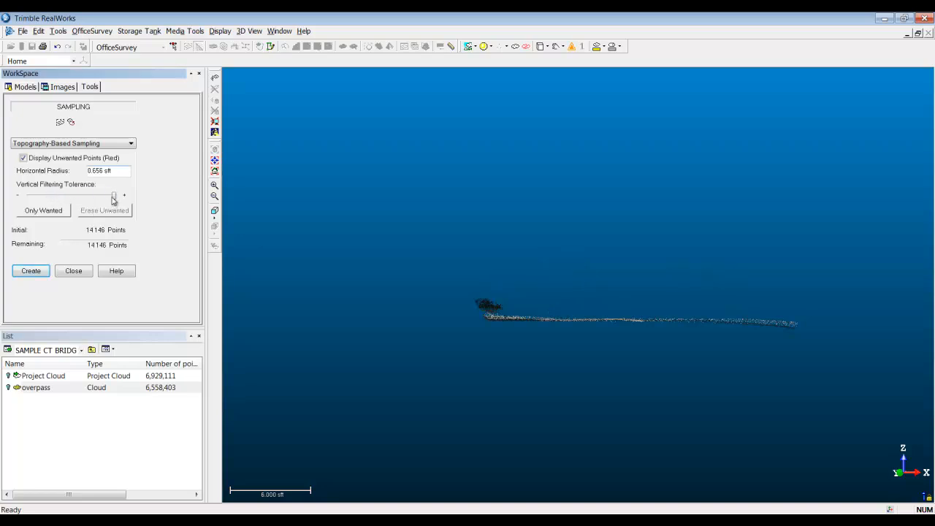
pyautogui.moveTo(115, 199); pyautogui.dragTo(58, 195)
pyautogui.click(118, 212)
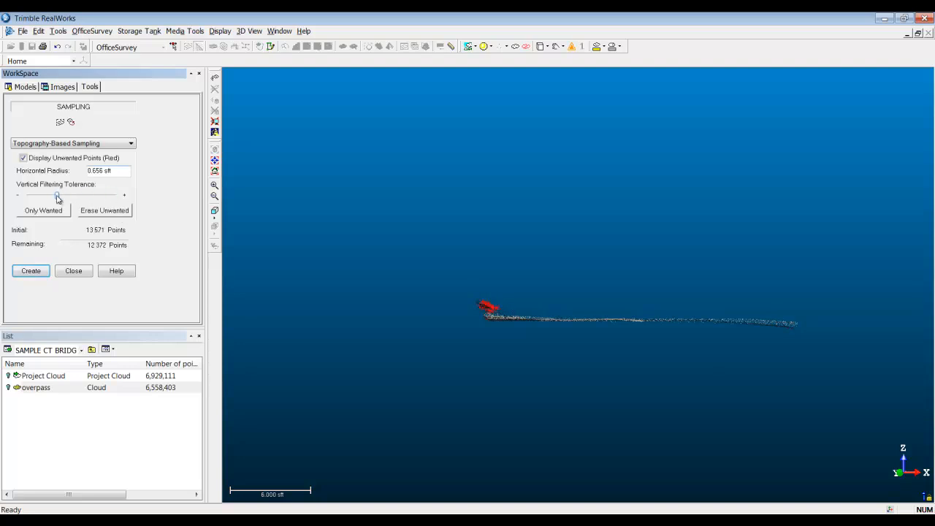
pyautogui.click(115, 211)
pyautogui.moveTo(115, 196); pyautogui.dragTo(62, 196)
pyautogui.click(106, 212)
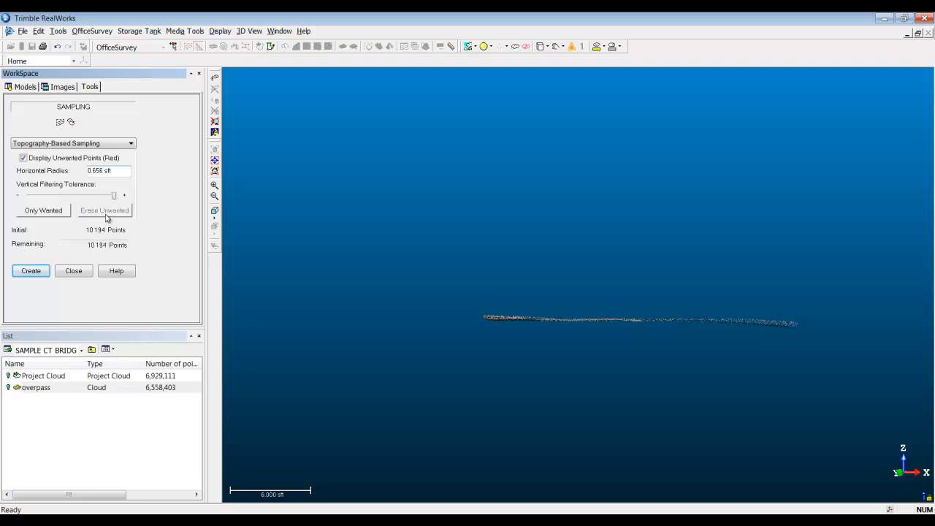
pyautogui.moveTo(114, 196); pyautogui.dragTo(71, 196)
pyautogui.click(104, 212)
pyautogui.click(70, 122)
# Step: Review the whole filtered bridge from an angled view and create a new cloud from the topography-based sampling
pyautogui.moveTo(574, 313); pyautogui.dragTo(506, 161)
pyautogui.moveTo(588, 259); pyautogui.dragTo(507, 258)
pyautogui.moveTo(644, 237); pyautogui.dragTo(466, 262)
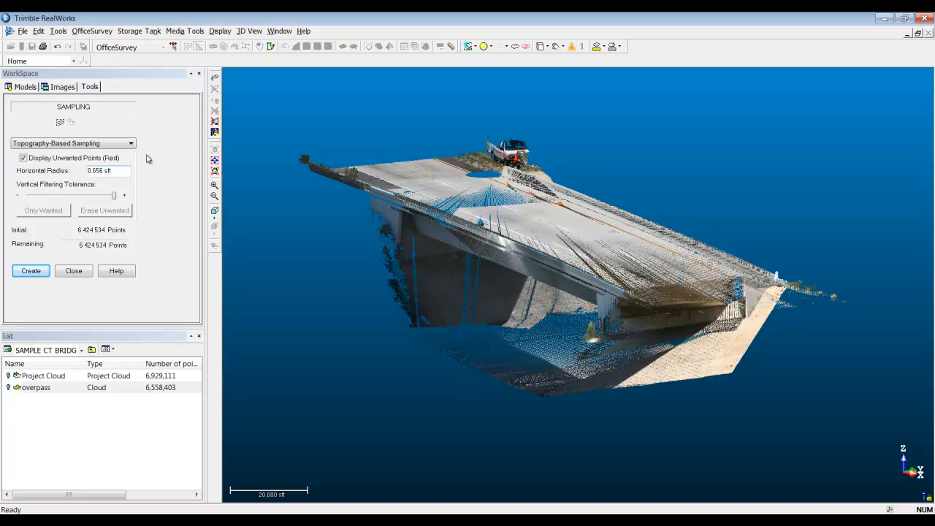
pyautogui.click(27, 276)
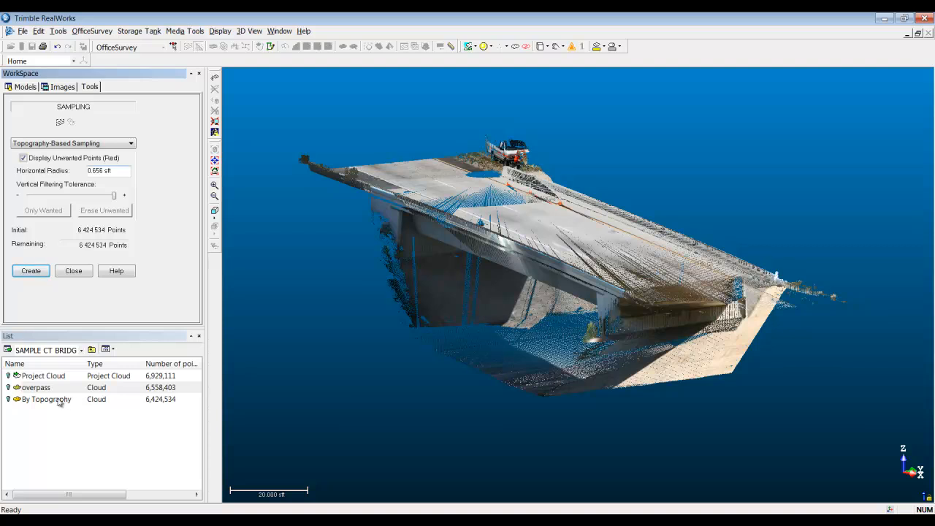
# Step: Rename the new topography-sampled cloud as clean_overpass and close the sampling tool
pyautogui.click(60, 401)
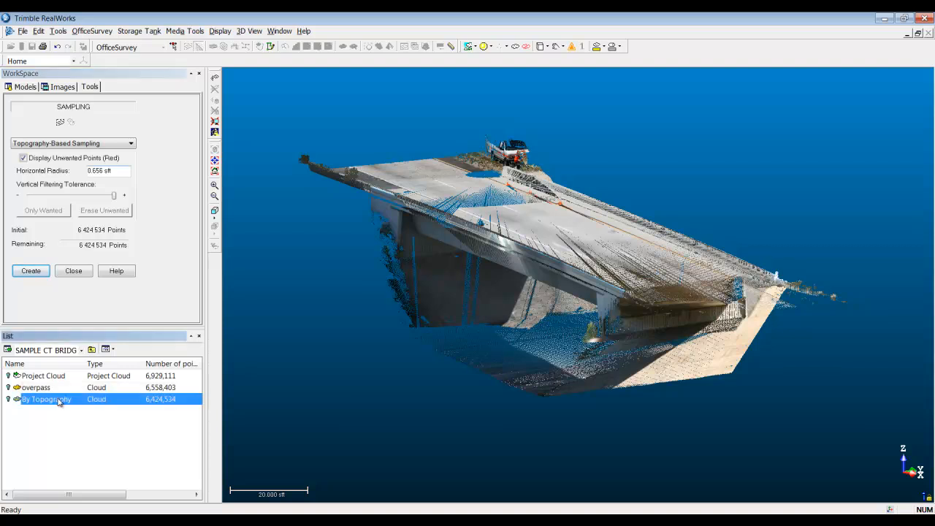
pyautogui.click(60, 401)
pyautogui.write('clean_over')
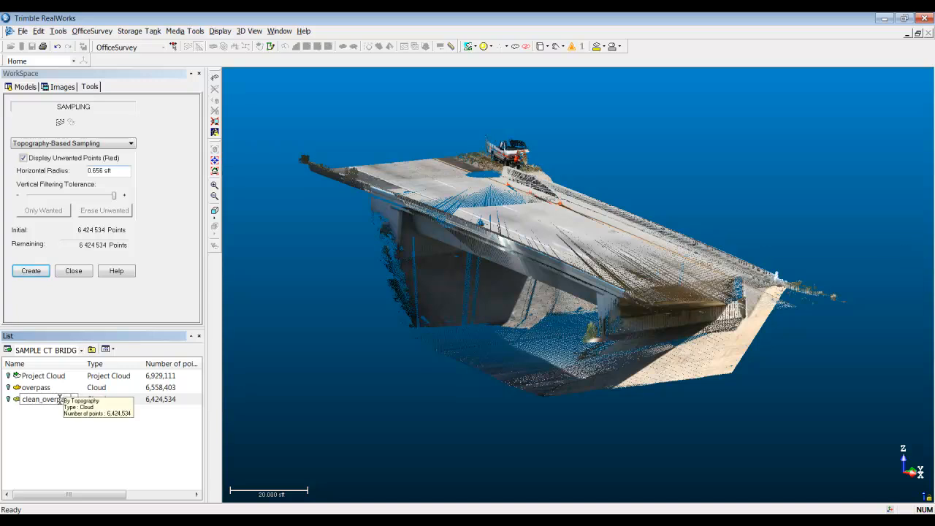
pyautogui.write('pass')
pyautogui.press('Return')
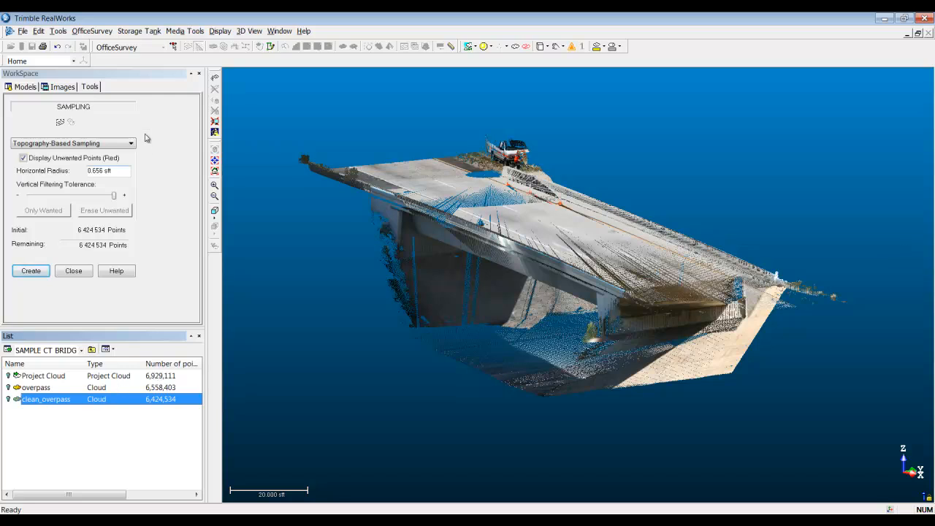
pyautogui.click(80, 274)
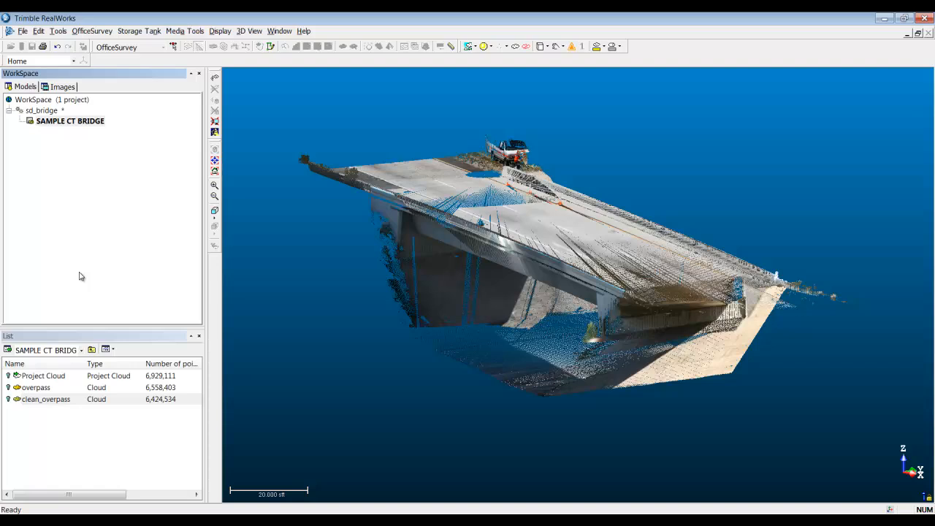
# Step: Start sampling on the clean_overpass cloud and set the method to Random Sampling
pyautogui.click(57, 400)
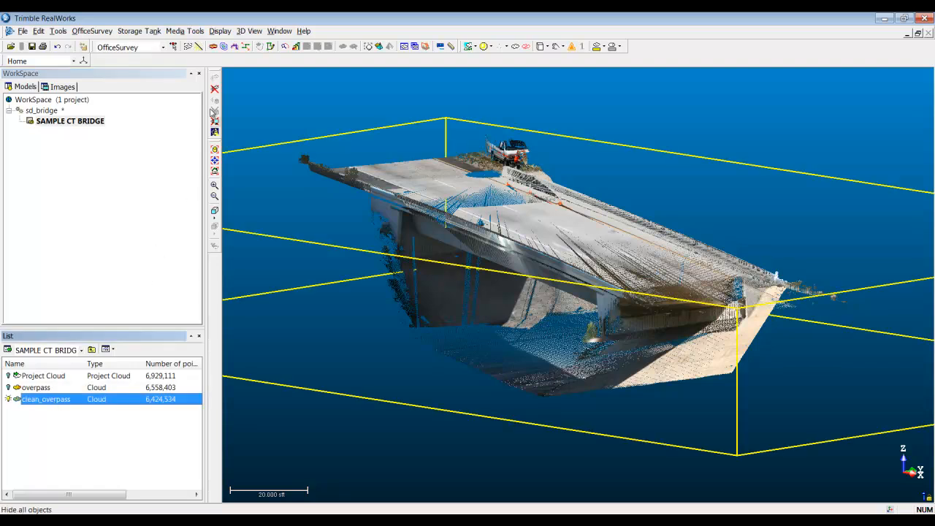
pyautogui.click(198, 47)
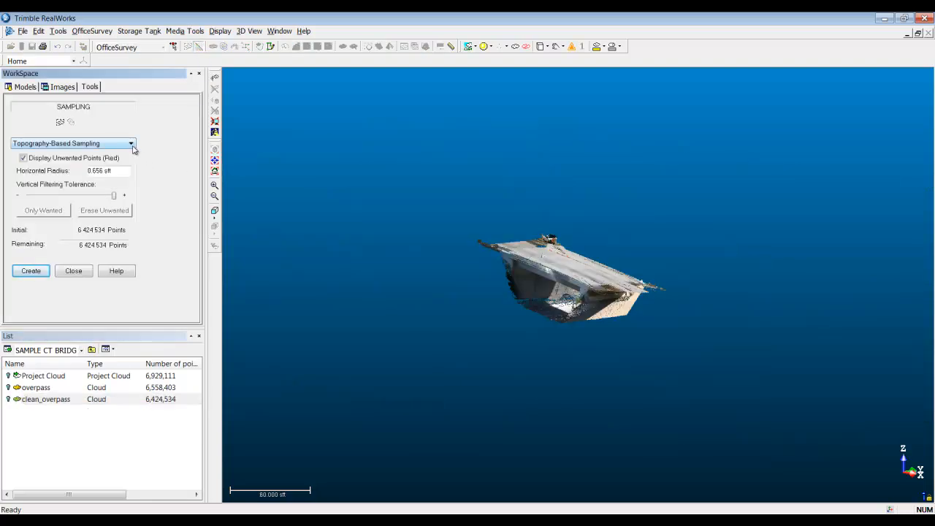
pyautogui.click(131, 144)
pyautogui.click(40, 152)
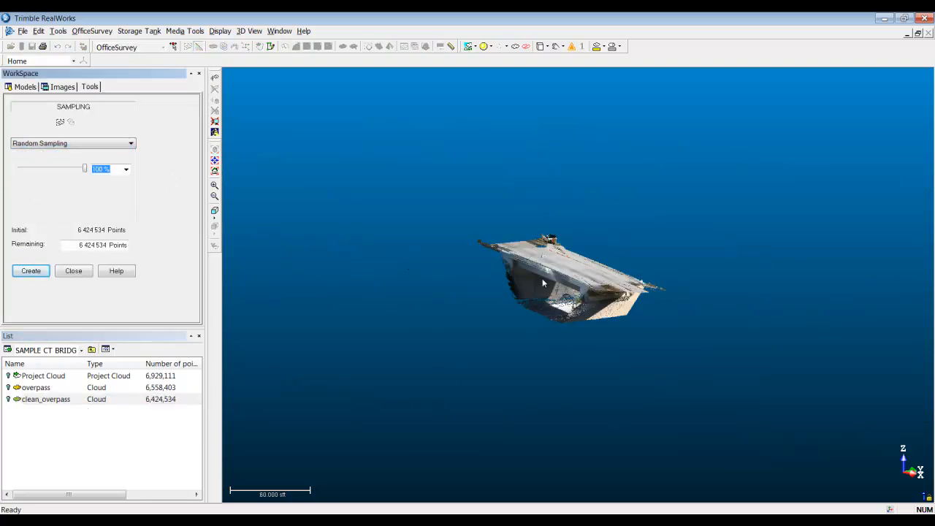
# Step: Set the random sampling rate of the clean_overpass cloud to 25%
pyautogui.scroll(5, 484, 453)
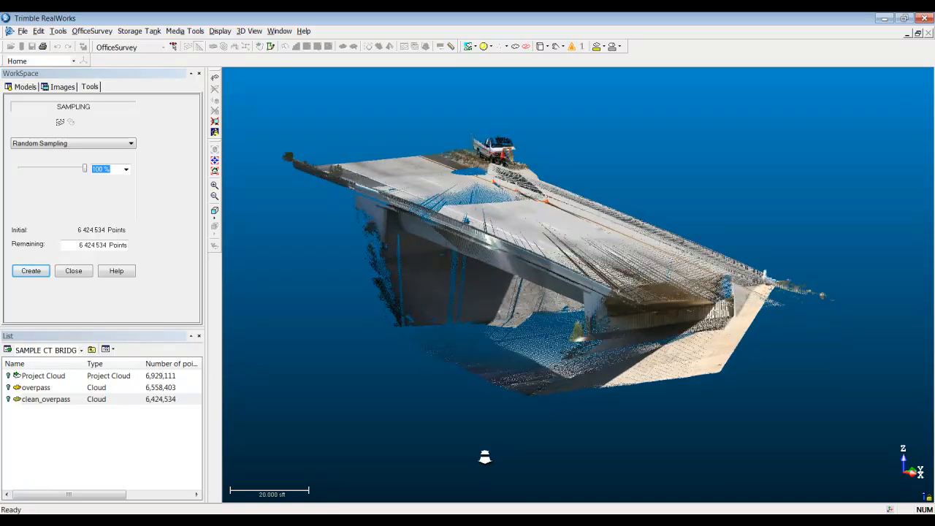
pyautogui.moveTo(86, 169)
pyautogui.mouseDown()
pyautogui.moveTo(53, 173)
pyautogui.moveTo(90, 173)
pyautogui.mouseUp()
pyautogui.doubleClick(106, 171)
pyautogui.write('25')
pyautogui.press('Return')
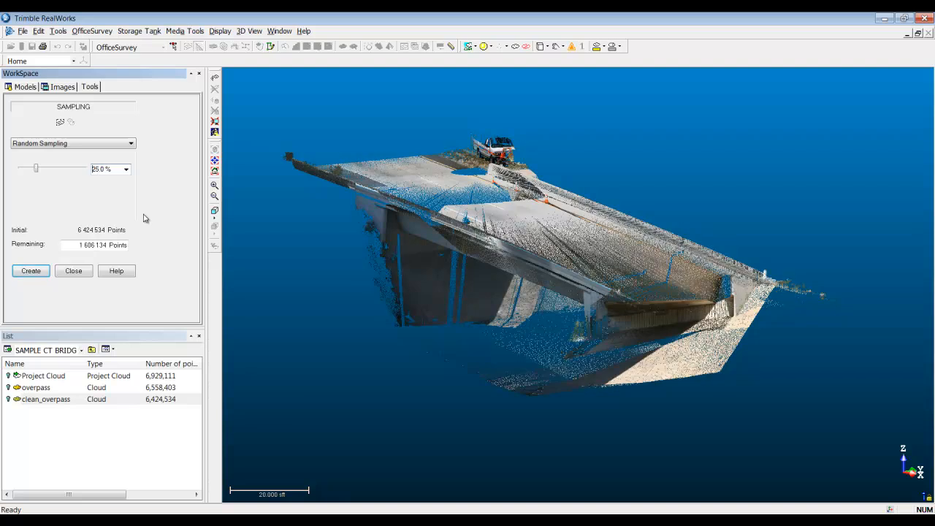
# Step: Set the remaining points of the random sampling to 10 000 and create the sampled cloud
pyautogui.moveTo(79, 246); pyautogui.dragTo(273, 202)
pyautogui.write('10 000')
pyautogui.press('Return')
pyautogui.moveTo(533, 284); pyautogui.dragTo(498, 274)
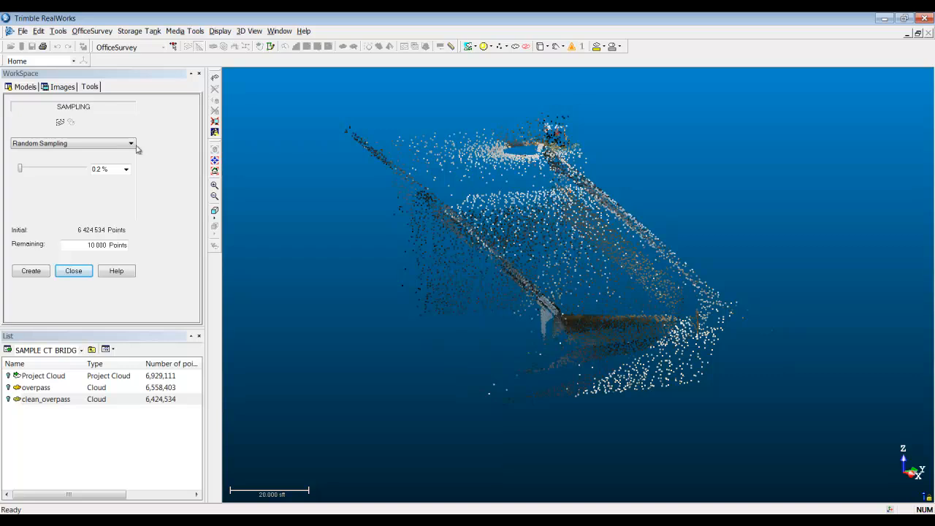
pyautogui.click(38, 274)
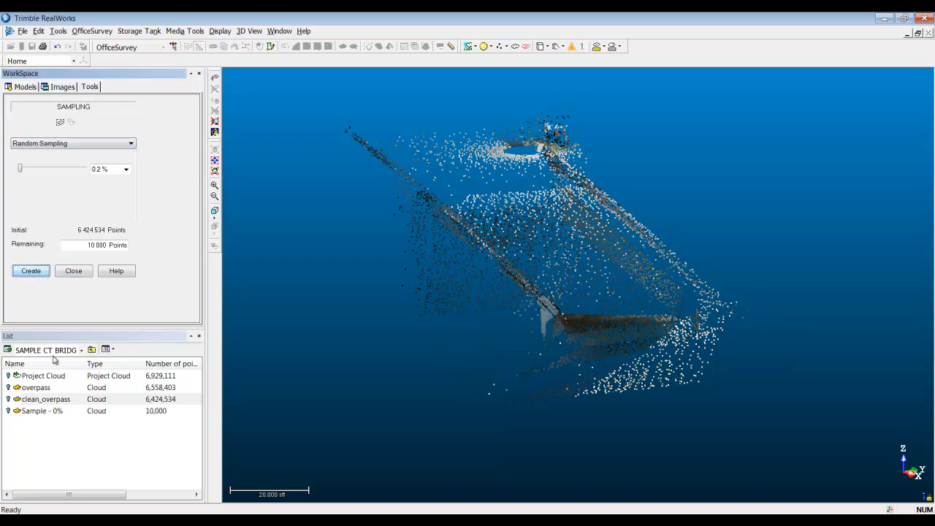
# Step: Rename the randomly sampled cloud as 10000_pts and close the sampling tool
pyautogui.click(34, 414)
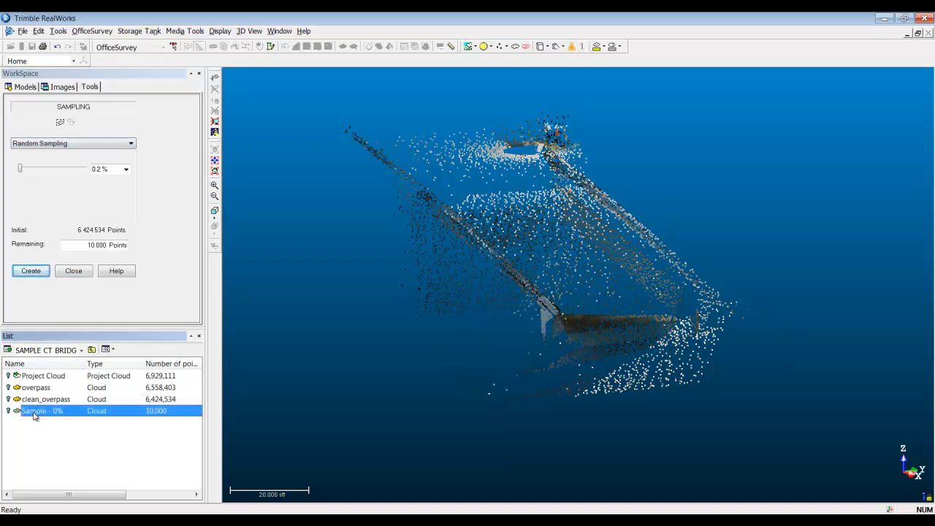
pyautogui.click(35, 415)
pyautogui.write('10000')
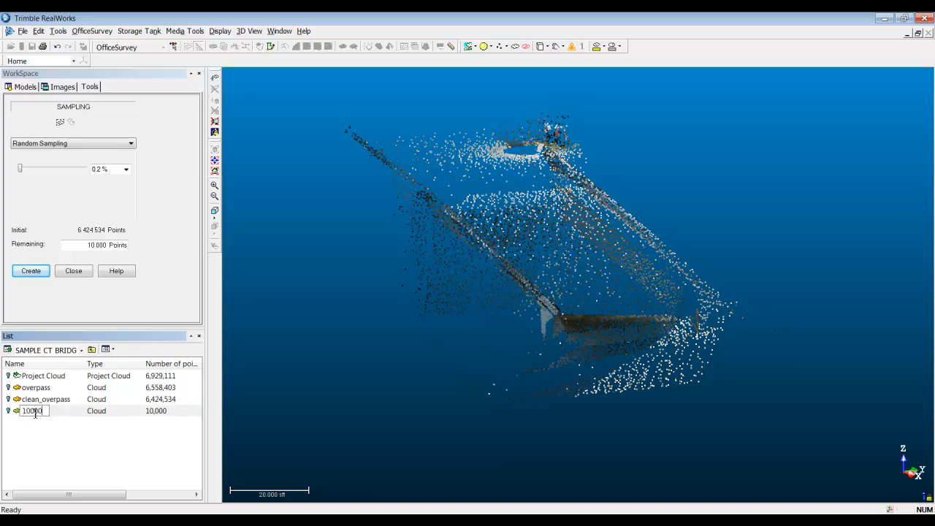
pyautogui.write('_pts')
pyautogui.press('Return')
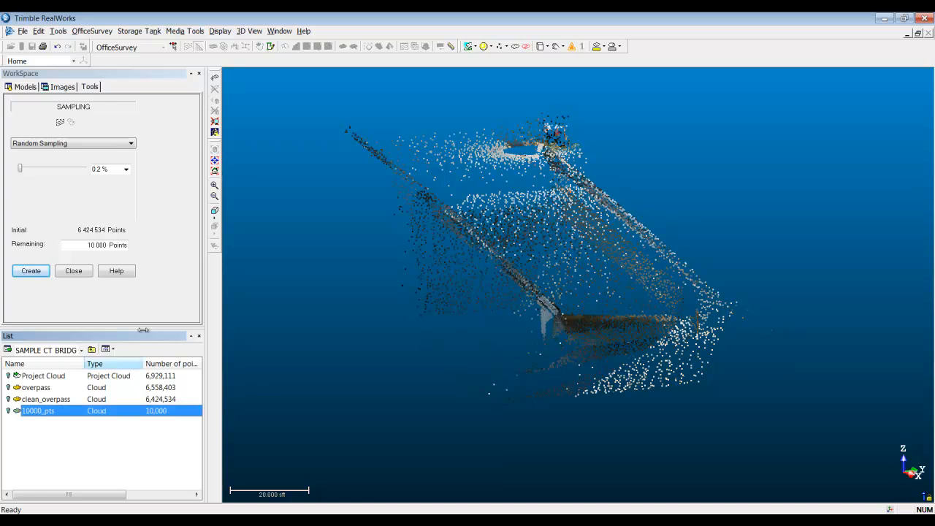
pyautogui.click(83, 275)
# Step: Hide the 10000_pts cloud, display and select clean_overpass instead, and reduce the displayed point size
pyautogui.click(9, 410)
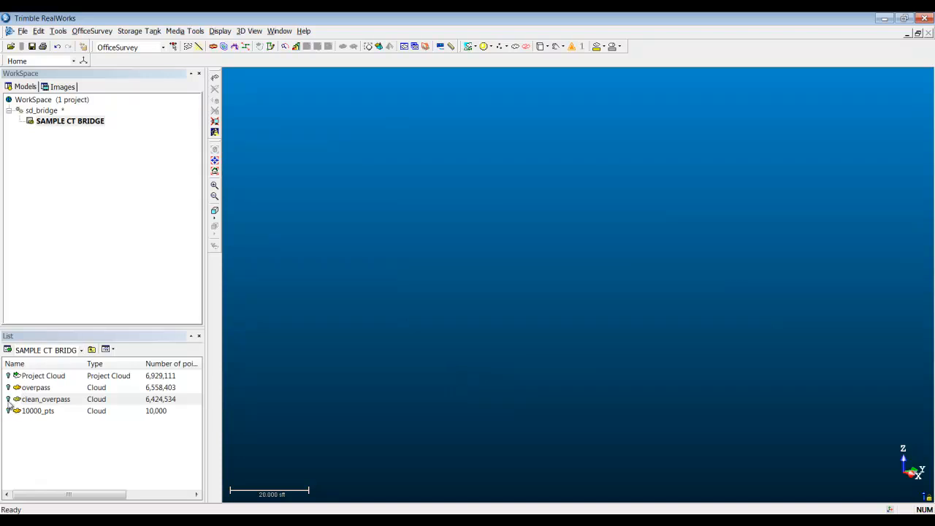
pyautogui.click(9, 399)
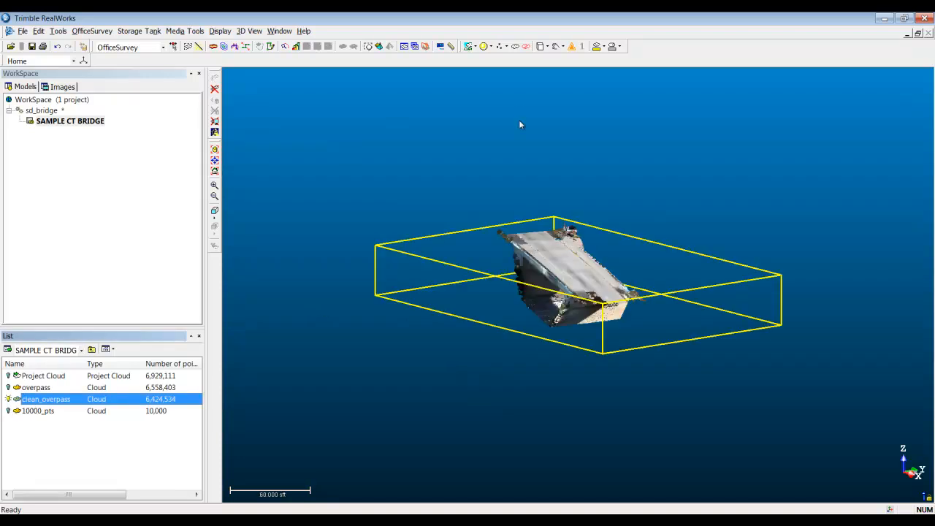
pyautogui.click(504, 46)
pyautogui.click(516, 58)
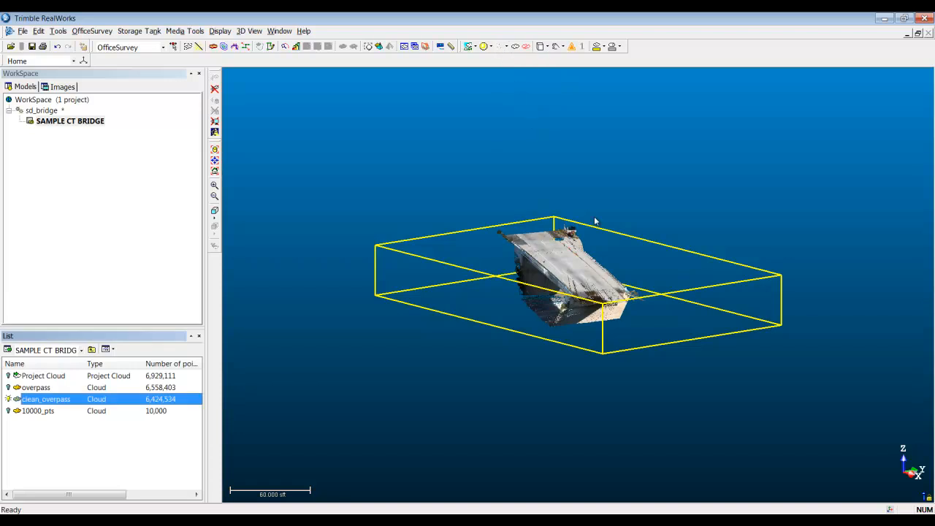
pyautogui.scroll(2, 525, 386)
pyautogui.scroll(3, 526, 386)
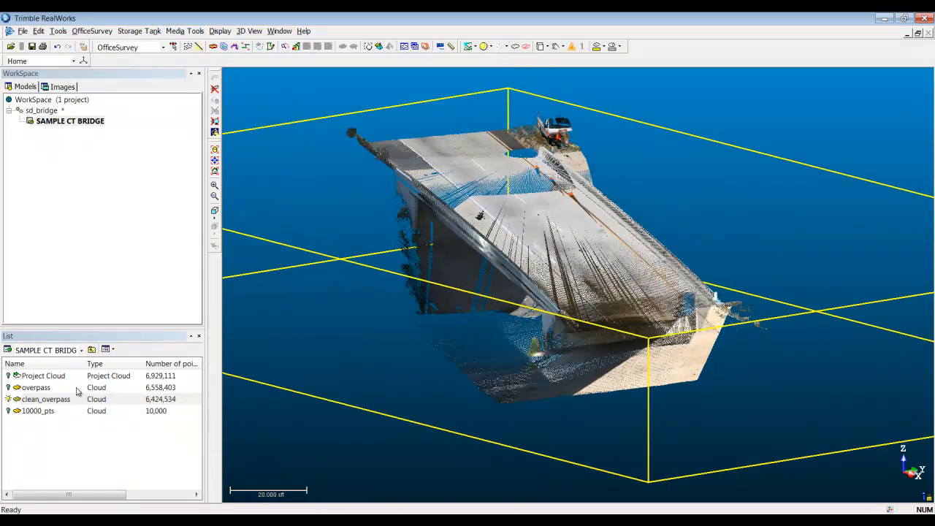
pyautogui.click(54, 400)
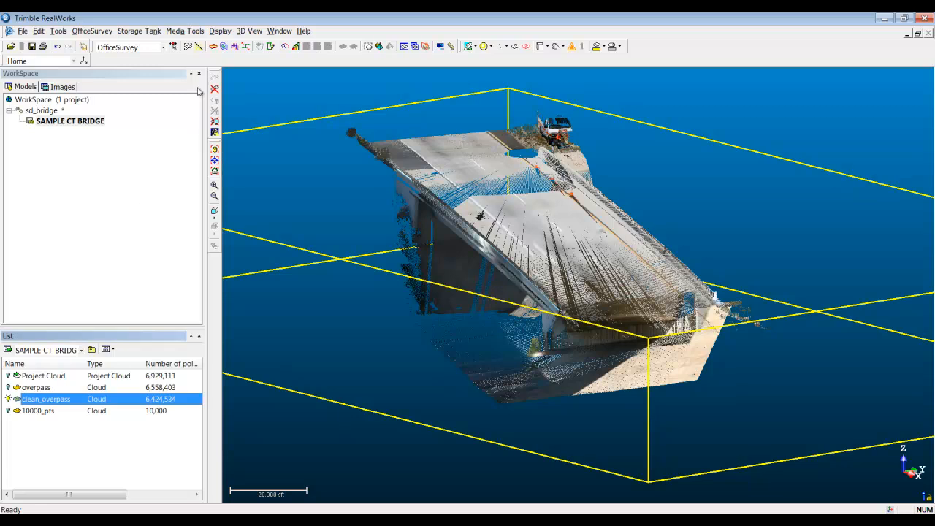
# Step: Start spatial sampling of the clean_overpass cloud and set the distance between points to 2 sft
pyautogui.click(198, 46)
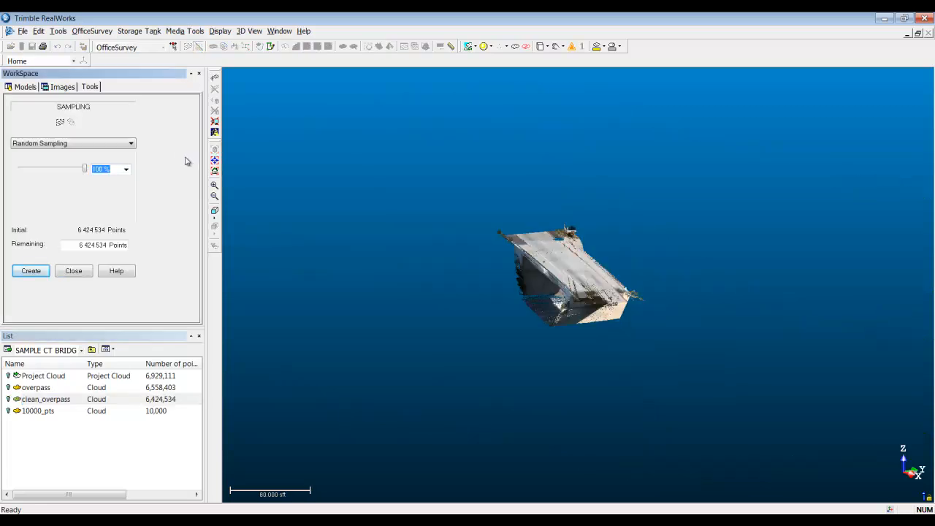
pyautogui.click(132, 144)
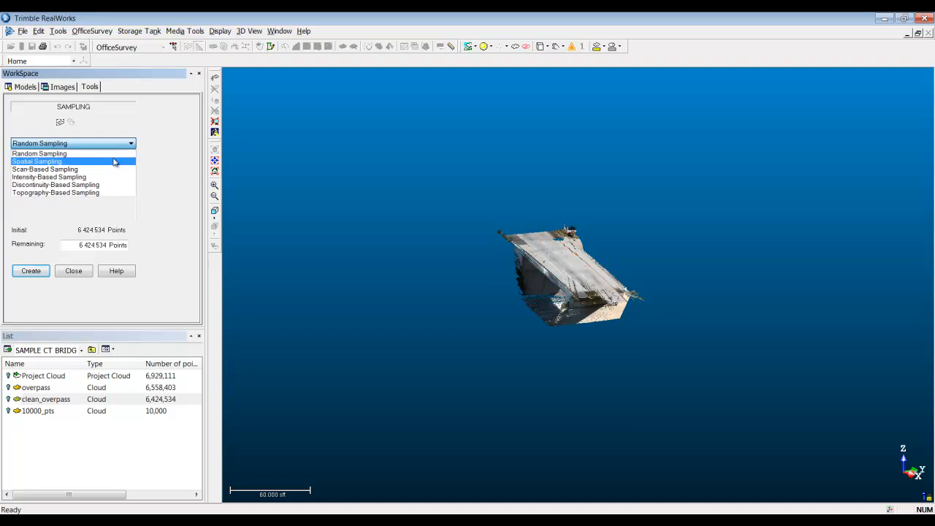
pyautogui.click(114, 161)
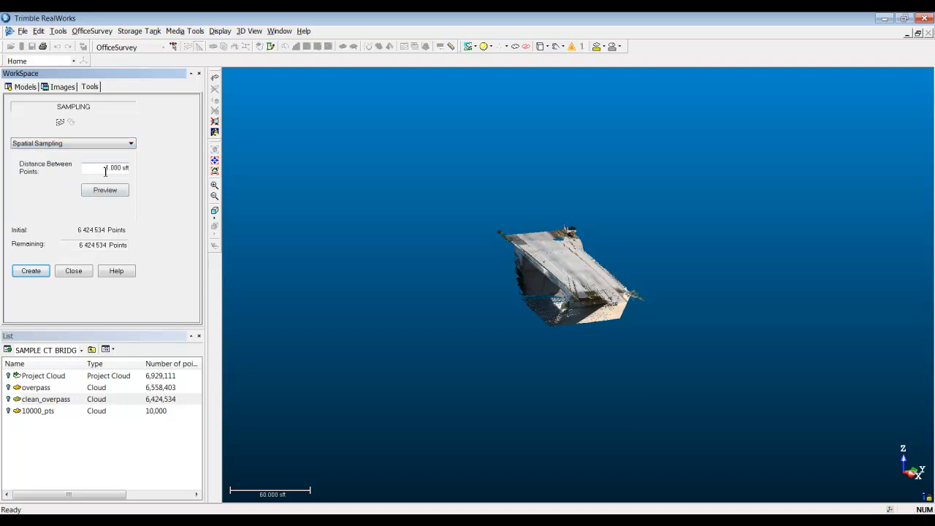
pyautogui.moveTo(104, 170); pyautogui.dragTo(149, 175)
pyautogui.write('5')
pyautogui.press('Return')
pyautogui.moveTo(98, 169); pyautogui.dragTo(162, 184)
pyautogui.write('2')
pyautogui.press('Return')
# Step: Preview the spatial sampling, create the sampled cloud and close the sampling tool
pyautogui.click(108, 192)
pyautogui.moveTo(552, 273); pyautogui.dragTo(476, 443)
pyautogui.click(120, 192)
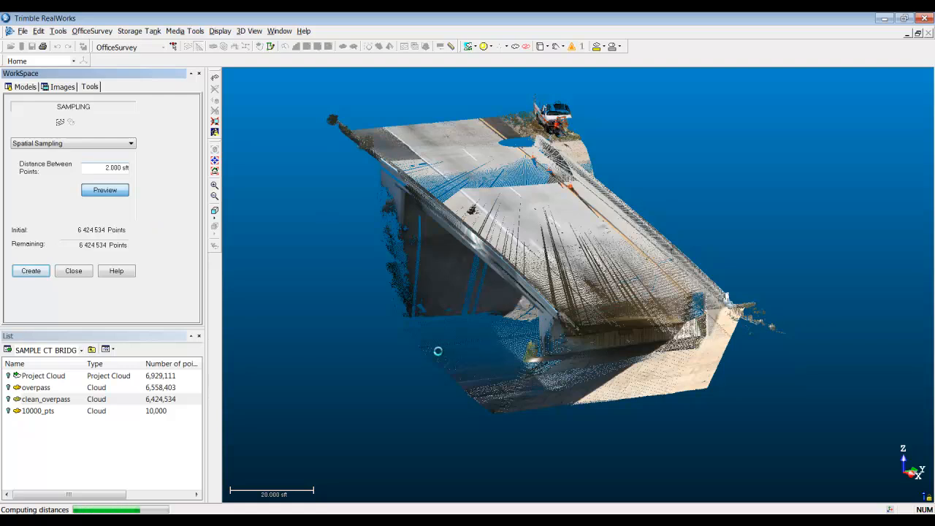
pyautogui.moveTo(452, 302)
pyautogui.mouseDown()
pyautogui.moveTo(499, 263)
pyautogui.moveTo(425, 322)
pyautogui.moveTo(482, 282)
pyautogui.moveTo(468, 295)
pyautogui.mouseUp()
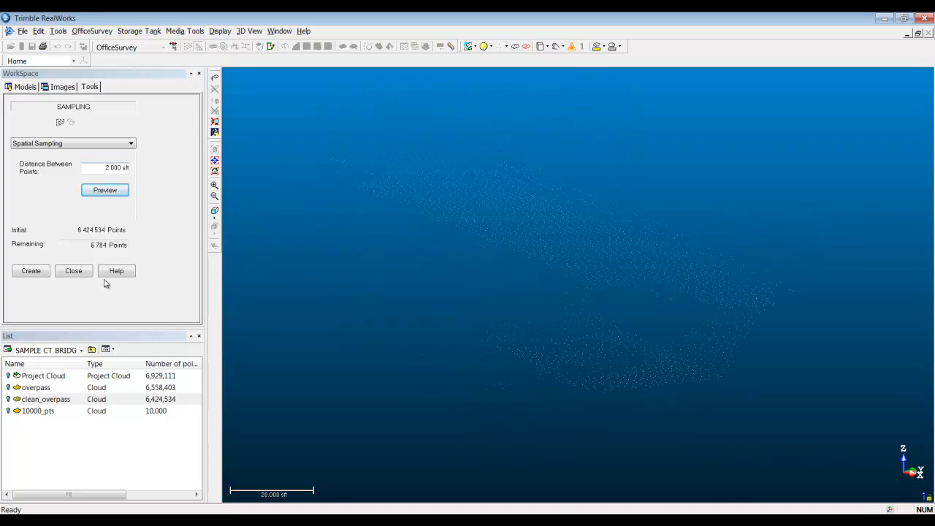
pyautogui.click(30, 272)
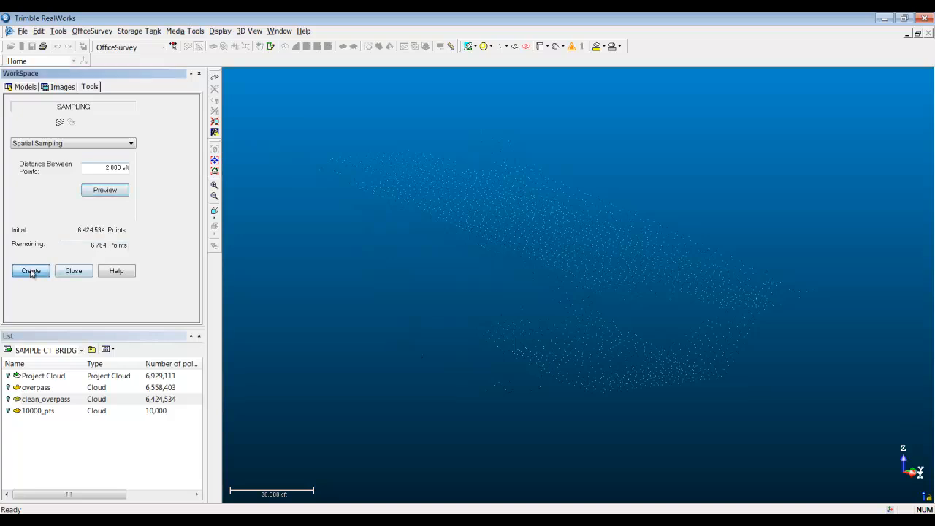
pyautogui.click(83, 273)
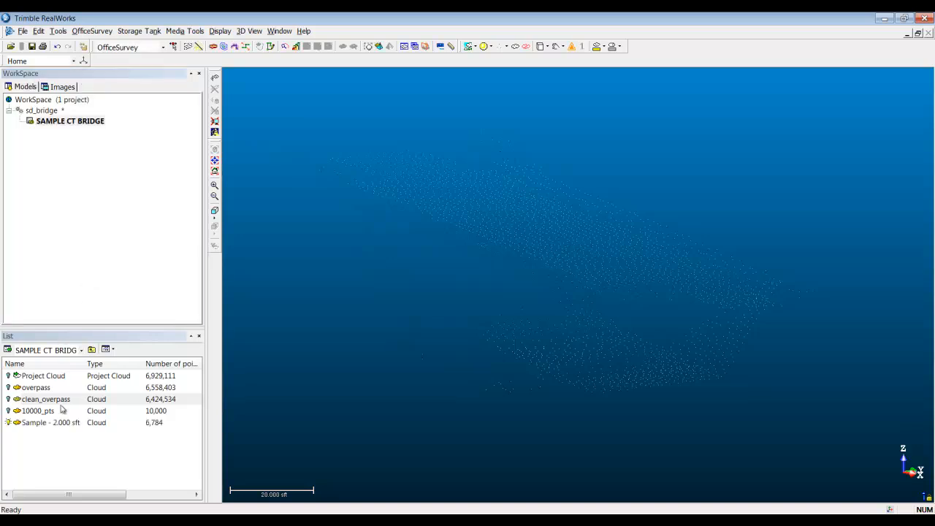
# Step: Rename the spatially sampled cloud as 2_foot_point_spacing and widen the list's name column to fit it
pyautogui.click(49, 424)
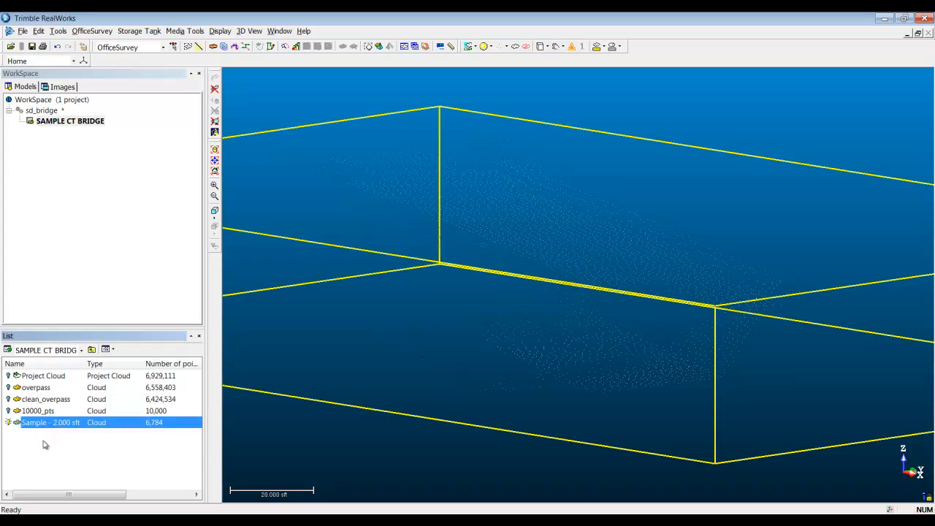
pyautogui.press('F2')
pyautogui.write('2_foot_')
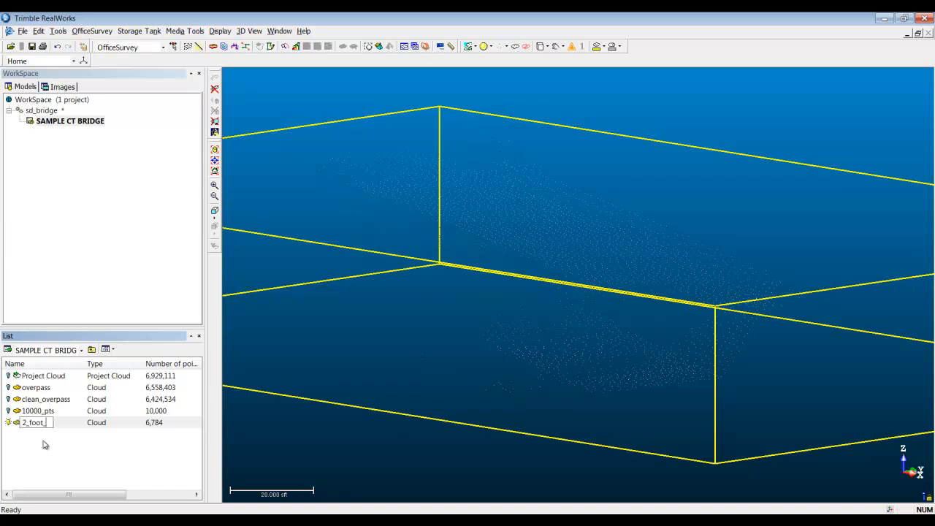
pyautogui.write('point_spacing')
pyautogui.press('Return')
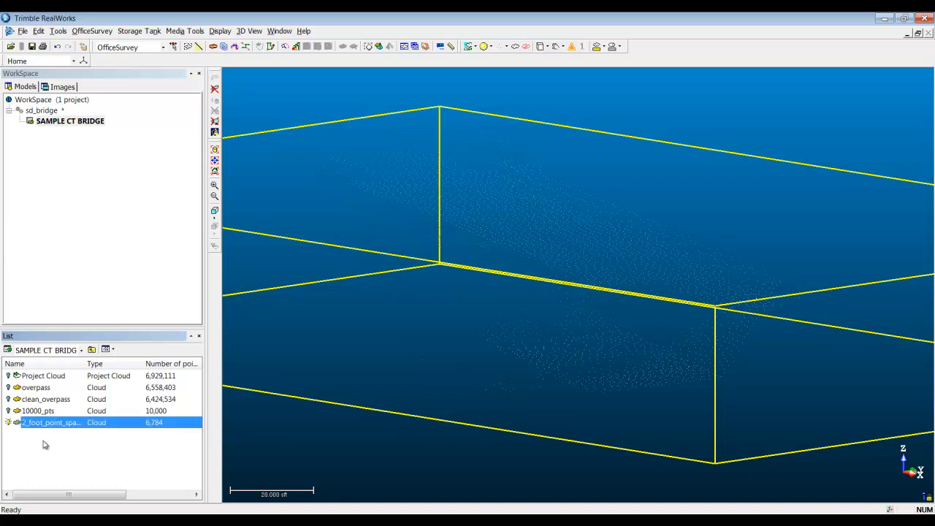
pyautogui.moveTo(85, 363); pyautogui.dragTo(100, 363)
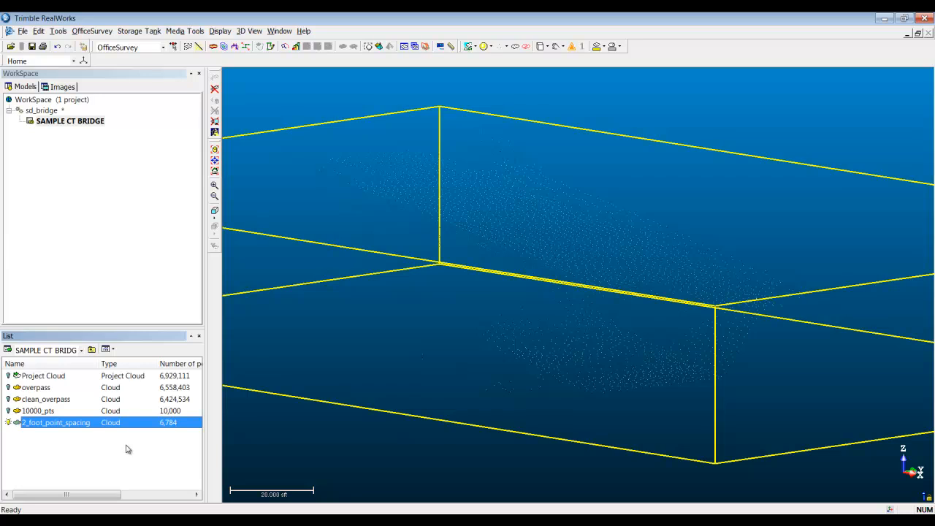
# Step: Hide the 2_foot_point_spacing cloud, then display and select clean_overpass instead
pyautogui.click(9, 423)
pyautogui.click(9, 399)
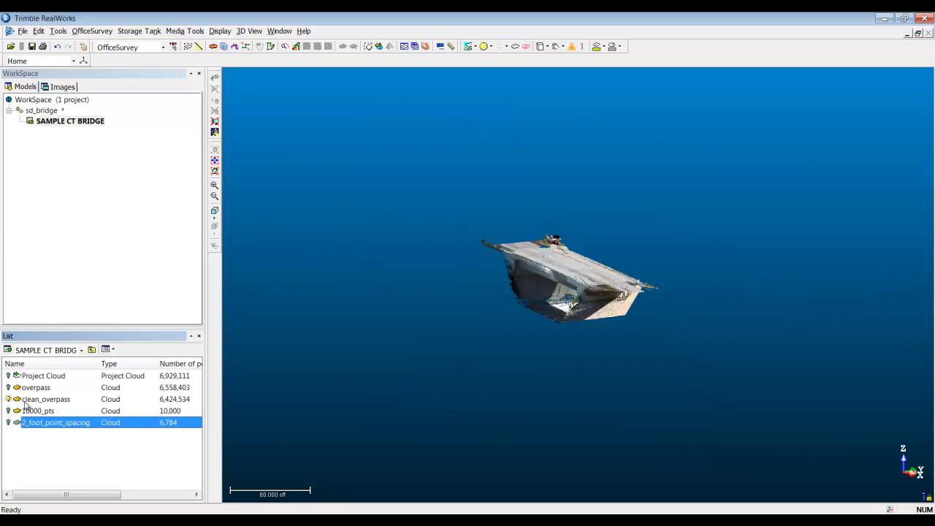
pyautogui.click(25, 404)
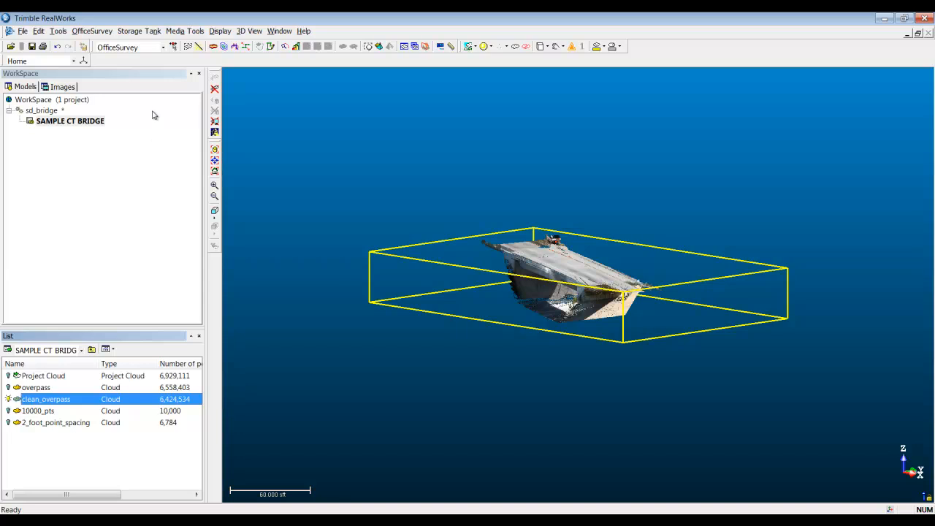
# Step: Try intensity-based sampling on clean_overpass, limiting the intensity range to 127–166
pyautogui.click(194, 45)
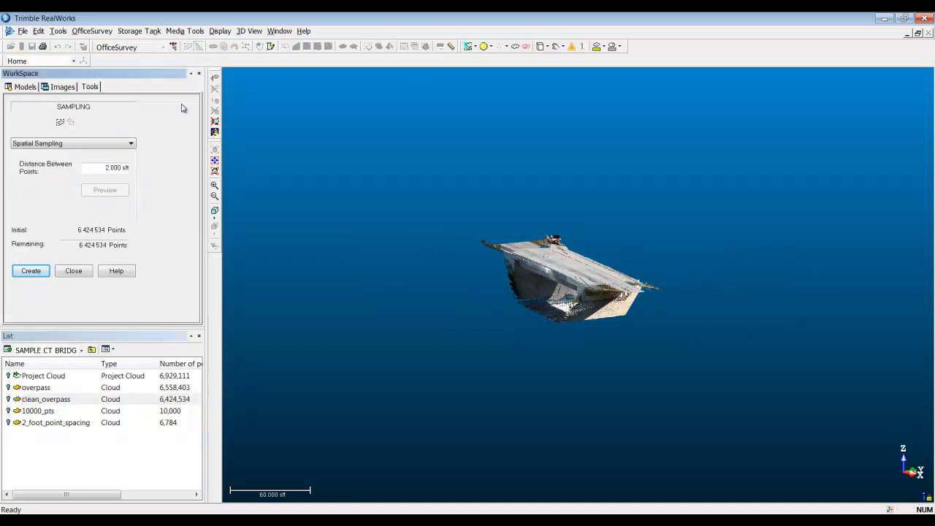
pyautogui.click(130, 145)
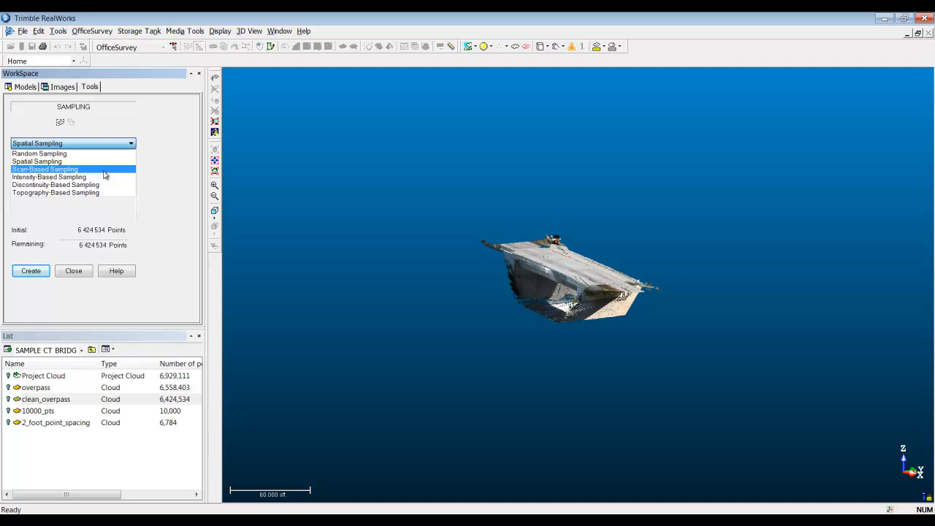
pyautogui.click(104, 178)
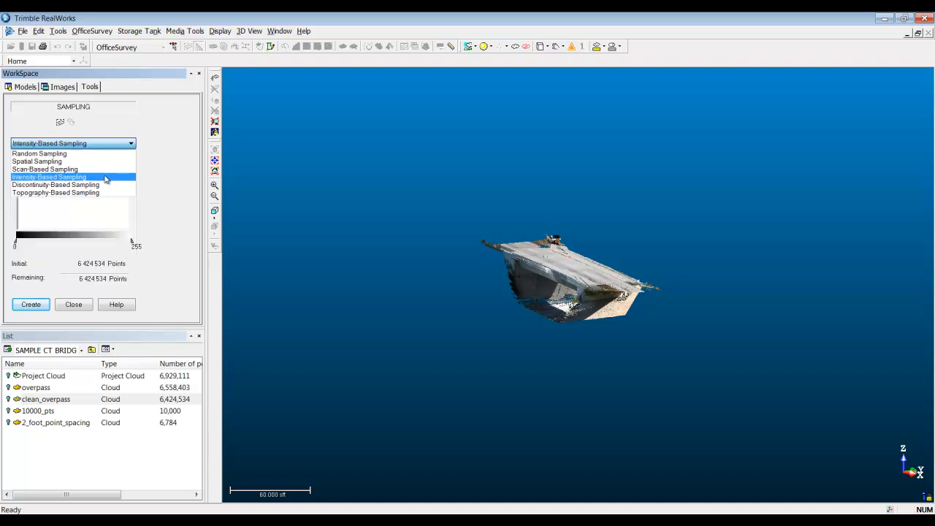
pyautogui.moveTo(131, 241); pyautogui.dragTo(81, 241)
pyautogui.moveTo(16, 243); pyautogui.dragTo(92, 247)
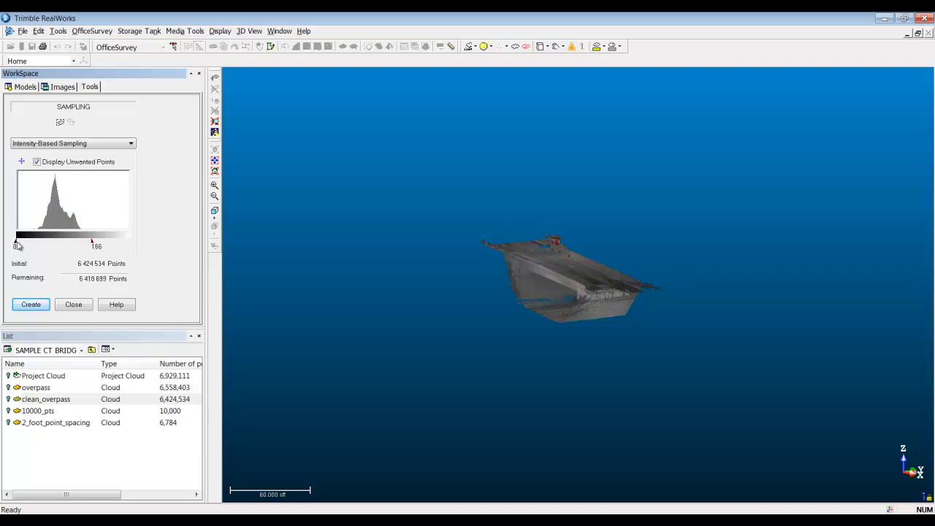
pyautogui.moveTo(17, 245); pyautogui.dragTo(75, 247)
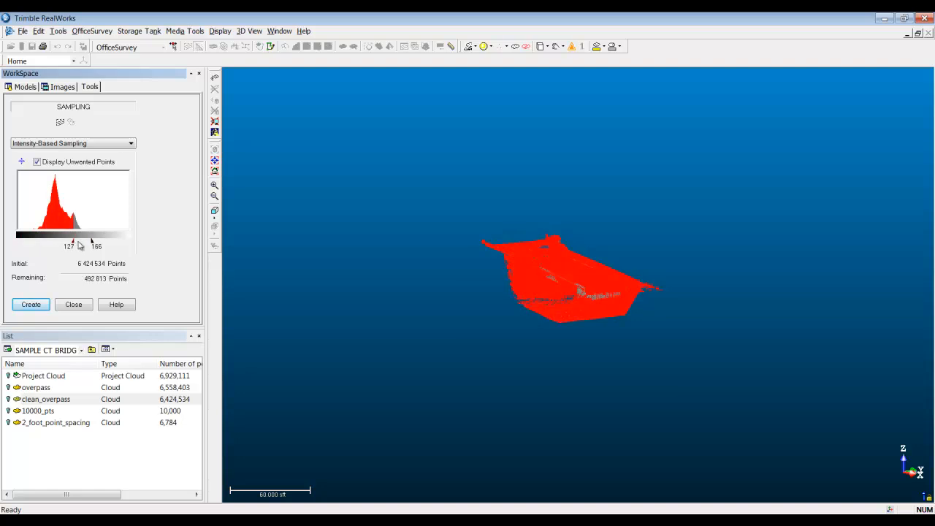
# Step: Inspect the points marked as unwanted and lower the minimum intensity to 105
pyautogui.moveTo(559, 298); pyautogui.dragTo(538, 318)
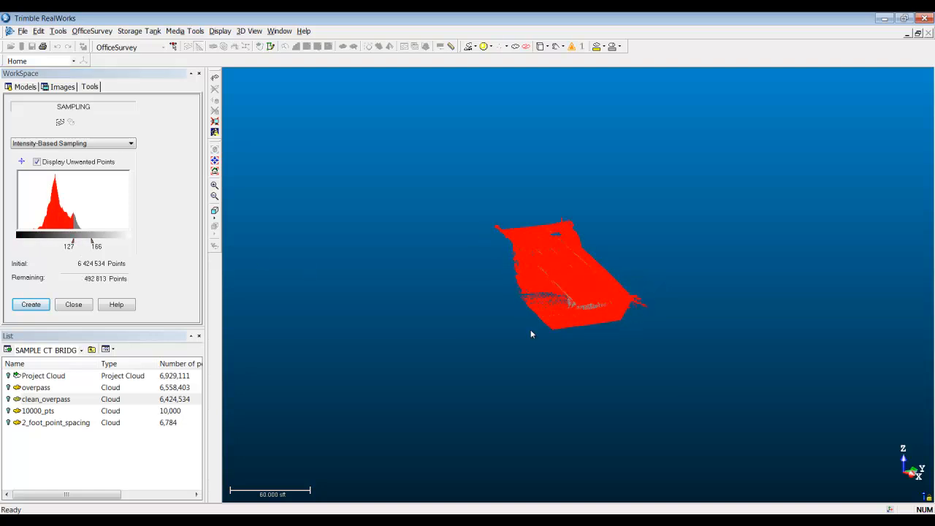
pyautogui.scroll(5, 531, 333)
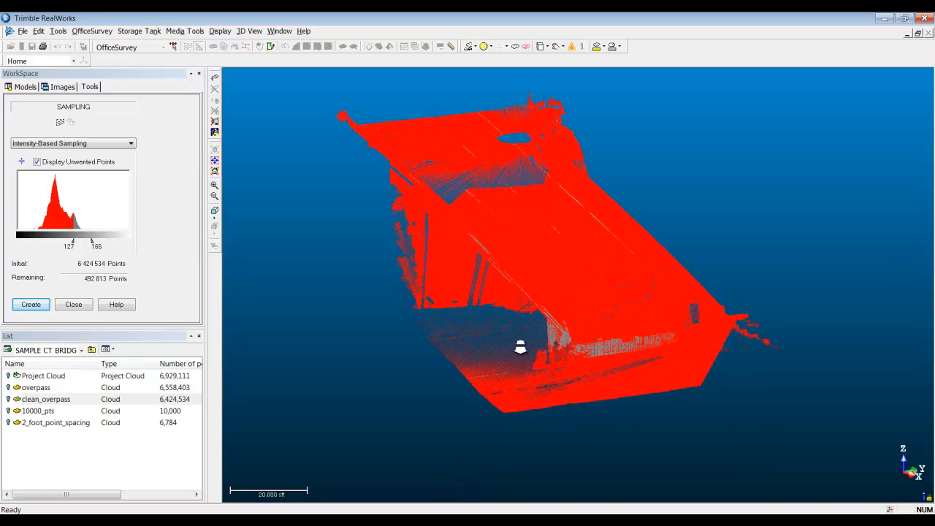
pyautogui.scroll(2, 529, 322)
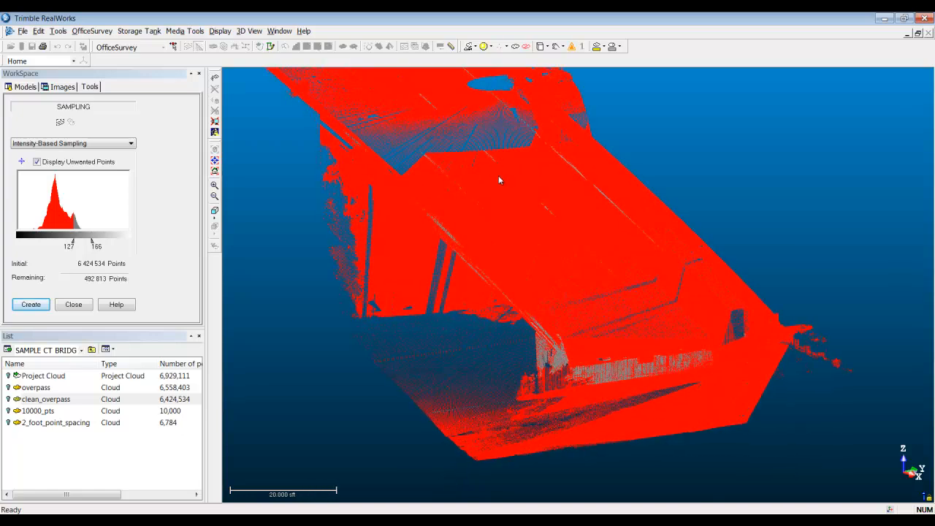
pyautogui.click(73, 245)
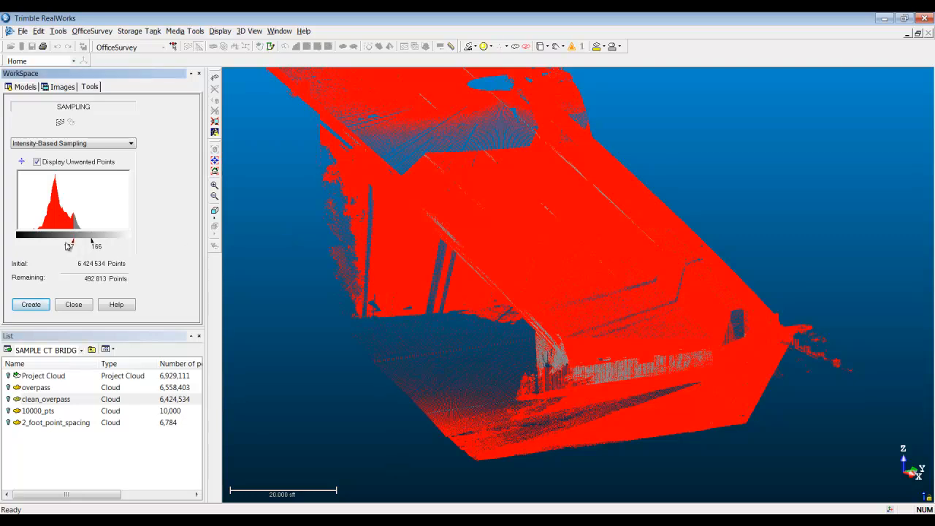
pyautogui.moveTo(73, 245); pyautogui.dragTo(63, 246)
# Step: Try discontinuity-based sampling on the intensity-filtered points, reload the original points and close the tool without creating a cloud
pyautogui.click(103, 146)
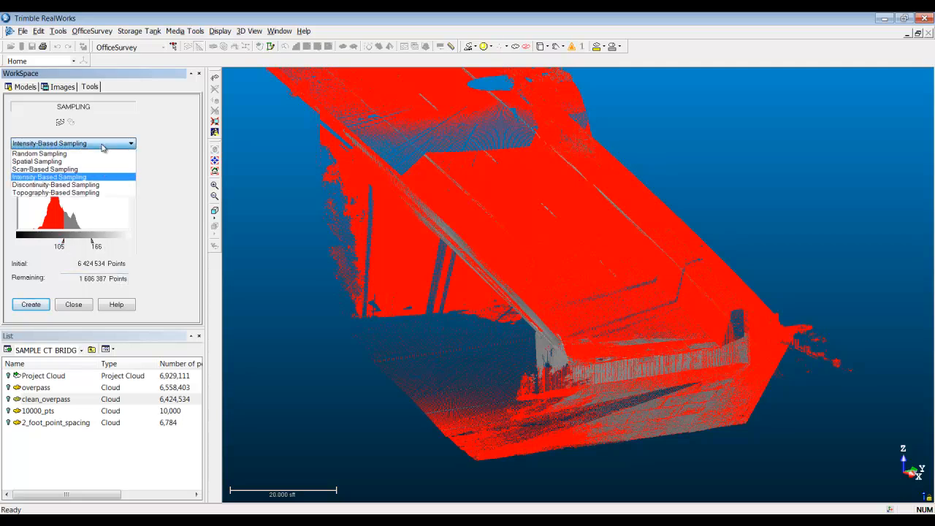
pyautogui.click(92, 185)
pyautogui.moveTo(492, 289); pyautogui.dragTo(476, 264)
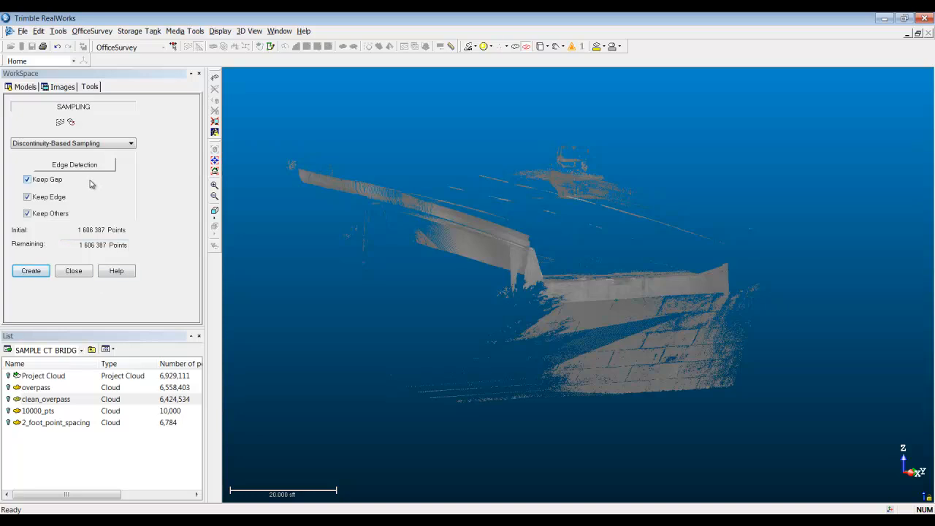
pyautogui.click(70, 122)
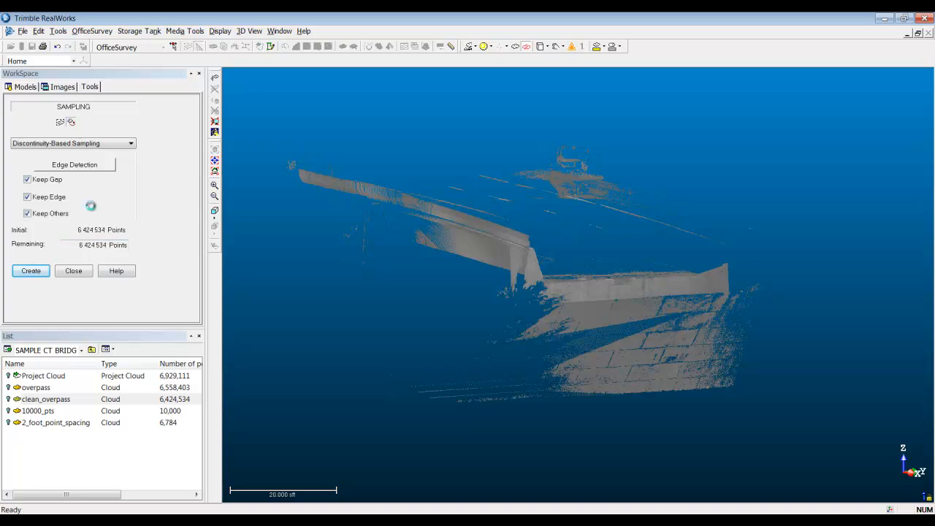
pyautogui.click(74, 270)
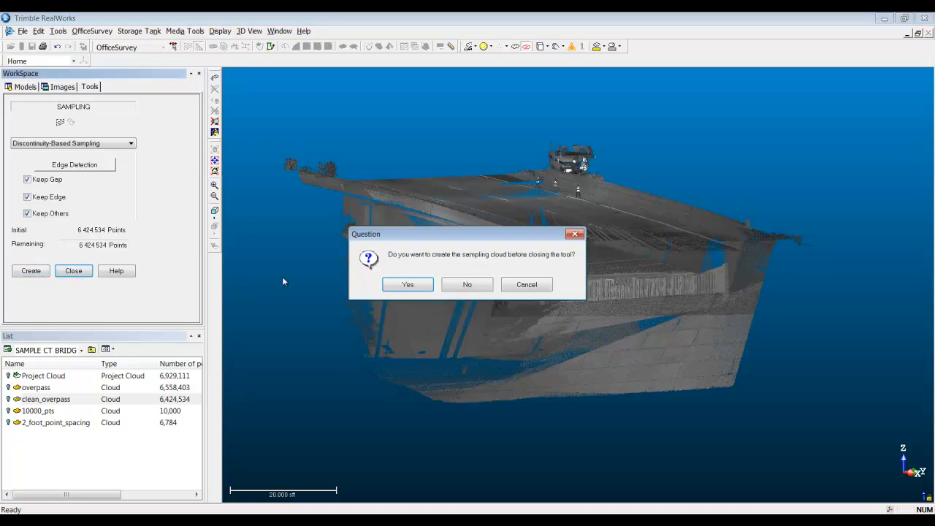
pyautogui.click(466, 286)
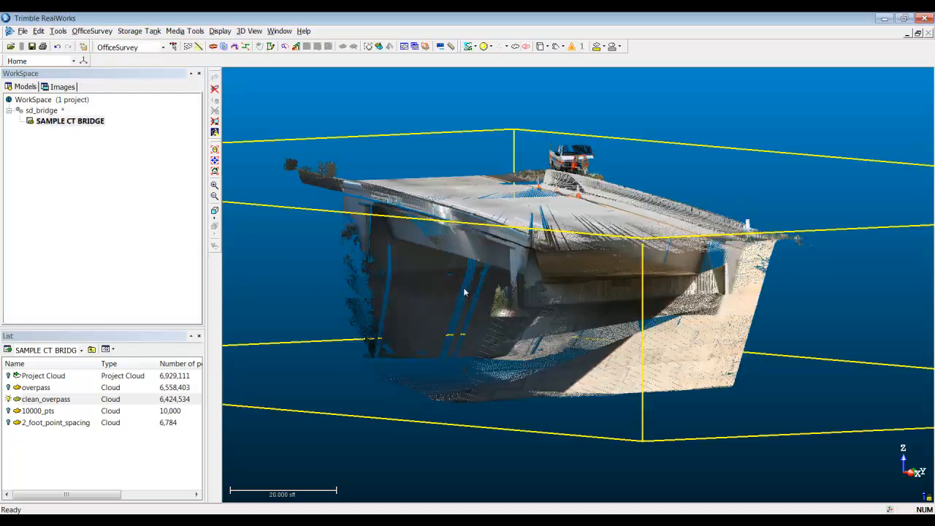
# Step: Save the sd_bridge project
pyautogui.moveTo(517, 268); pyautogui.dragTo(500, 287)
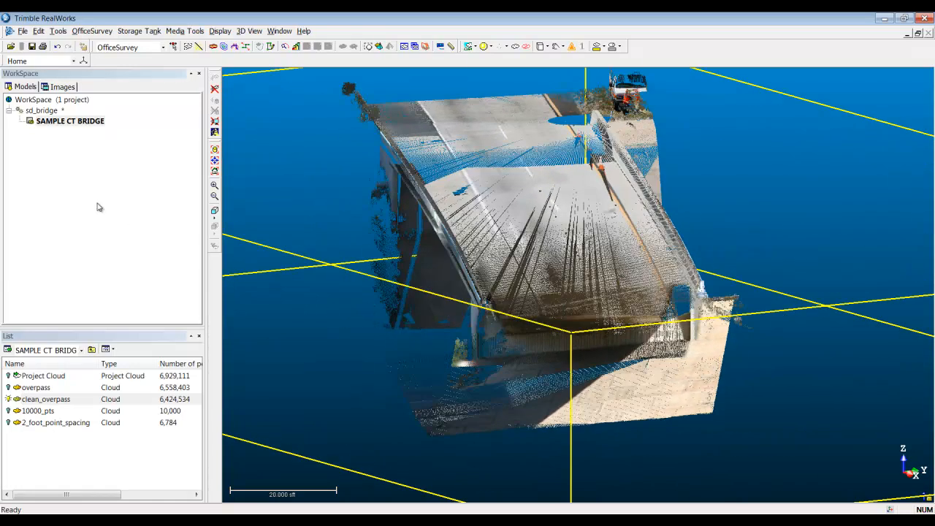
pyautogui.click(31, 47)
# Step: Show the overpass from the side and start the Cutting Plane tool on clean_overpass
pyautogui.moveTo(456, 364); pyautogui.dragTo(596, 327)
pyautogui.moveTo(469, 315); pyautogui.dragTo(593, 295)
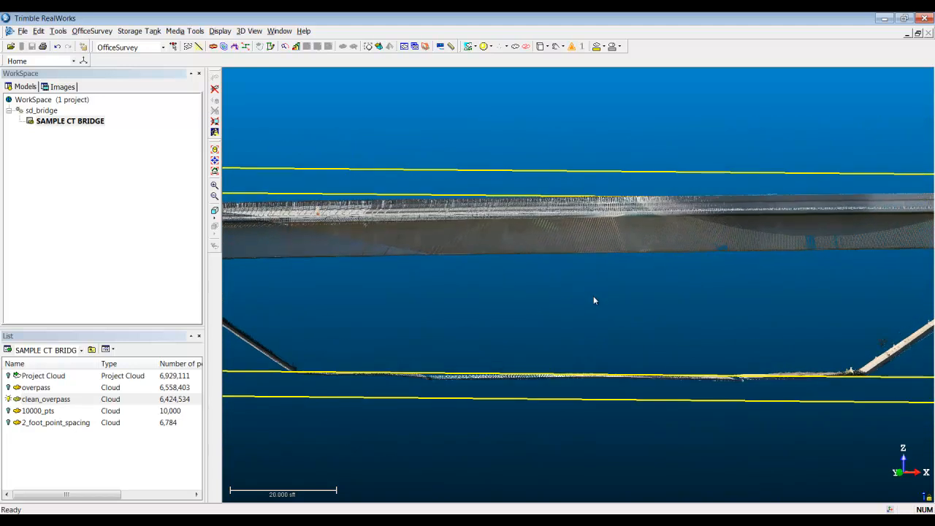
pyautogui.moveTo(598, 301); pyautogui.dragTo(582, 314, button='middle')
pyautogui.scroll(-1, 587, 279)
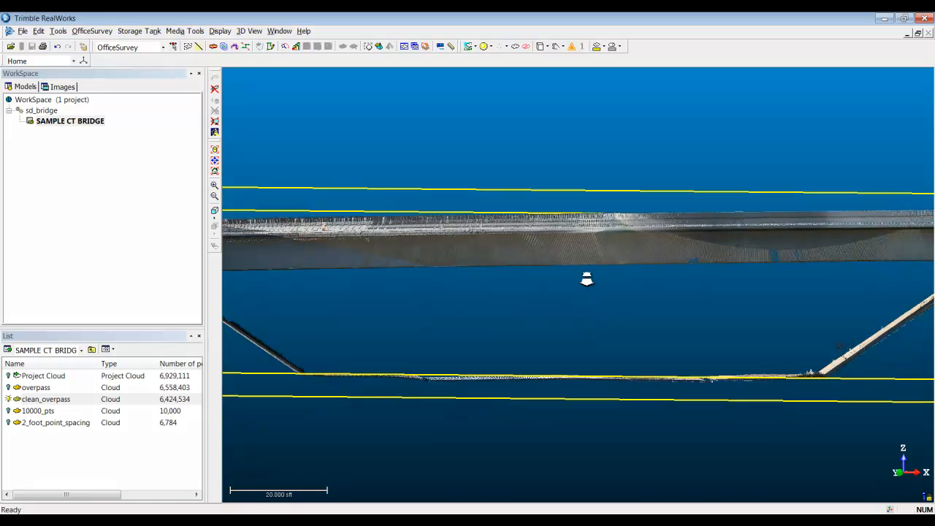
pyautogui.scroll(-2, 586, 279)
pyautogui.moveTo(515, 306); pyautogui.dragTo(515, 307)
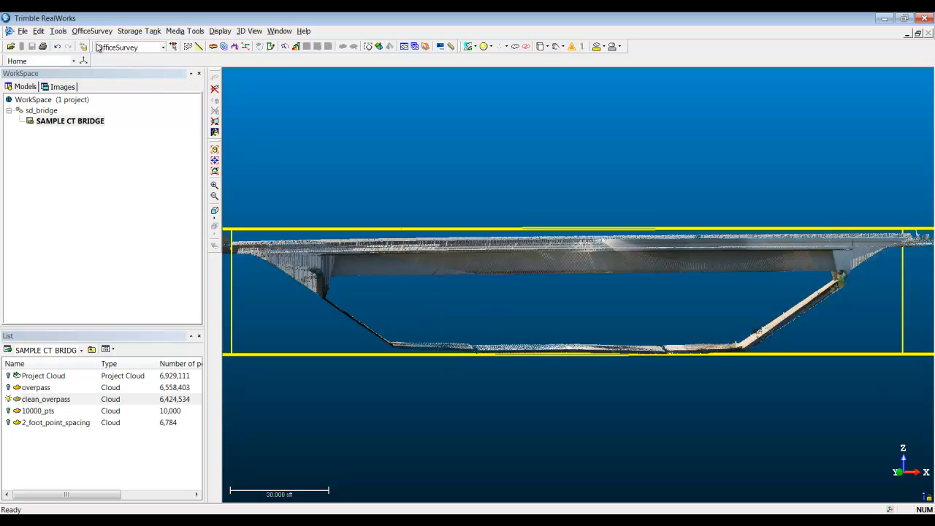
pyautogui.click(92, 32)
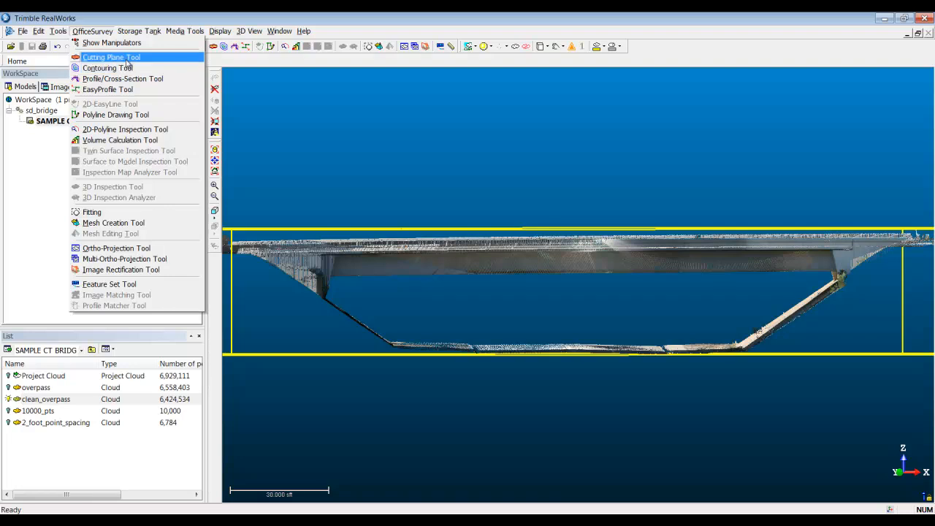
pyautogui.click(217, 57)
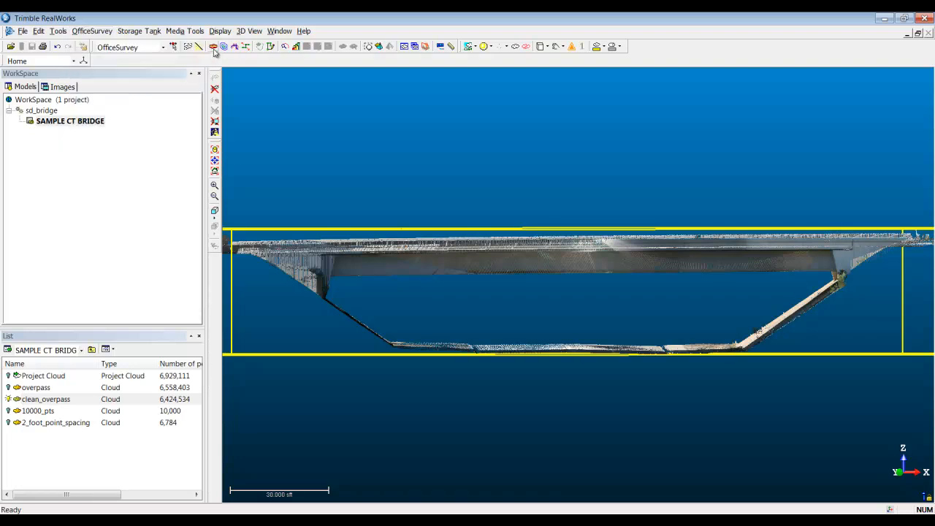
pyautogui.click(213, 46)
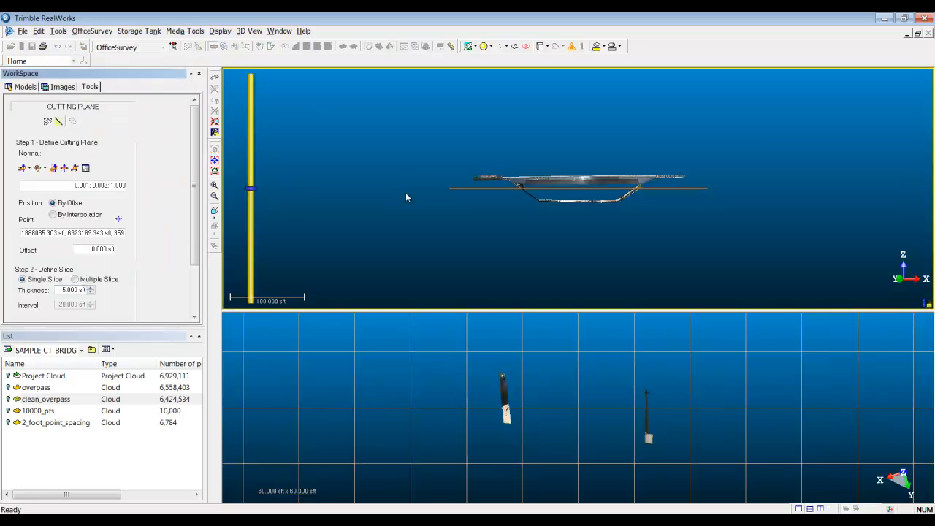
# Step: Move the horizontal cutting plane through several heights of the bridge, ending at an offset of about 6.5 sft
pyautogui.moveTo(527, 230); pyautogui.dragTo(490, 309, button='middle')
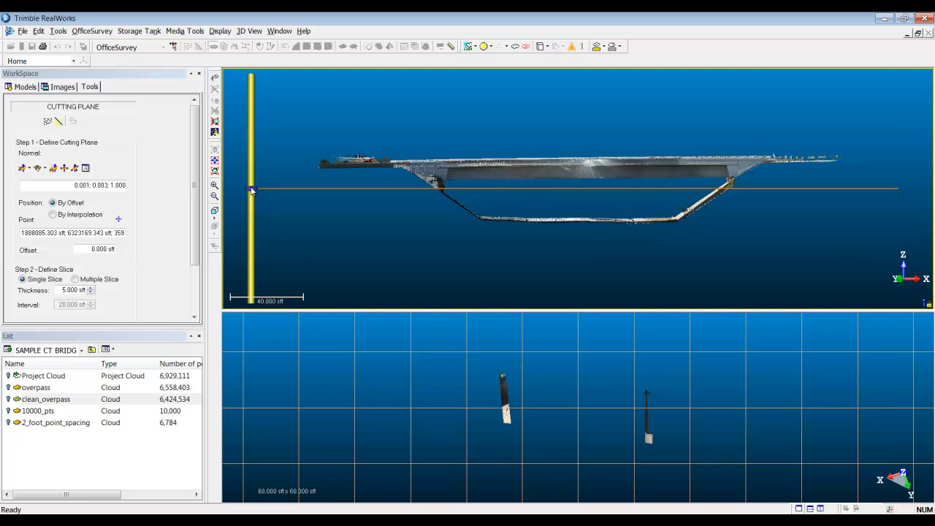
pyautogui.moveTo(251, 190)
pyautogui.mouseDown()
pyautogui.moveTo(252, 209)
pyautogui.moveTo(251, 163)
pyautogui.mouseUp()
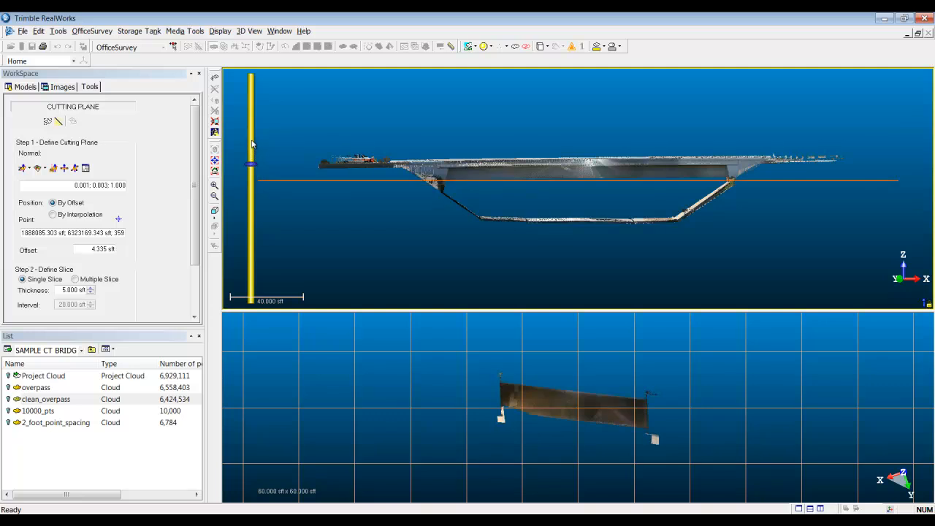
pyautogui.click(252, 144)
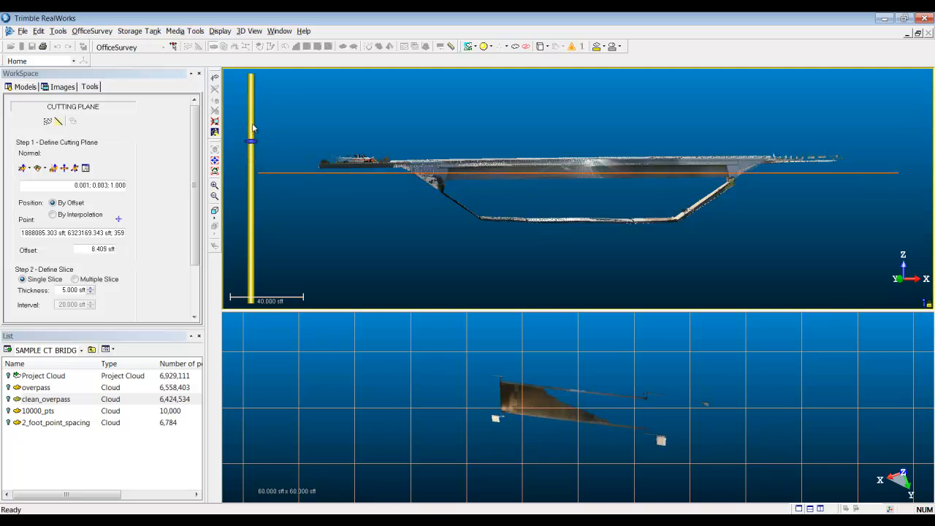
pyautogui.click(252, 127)
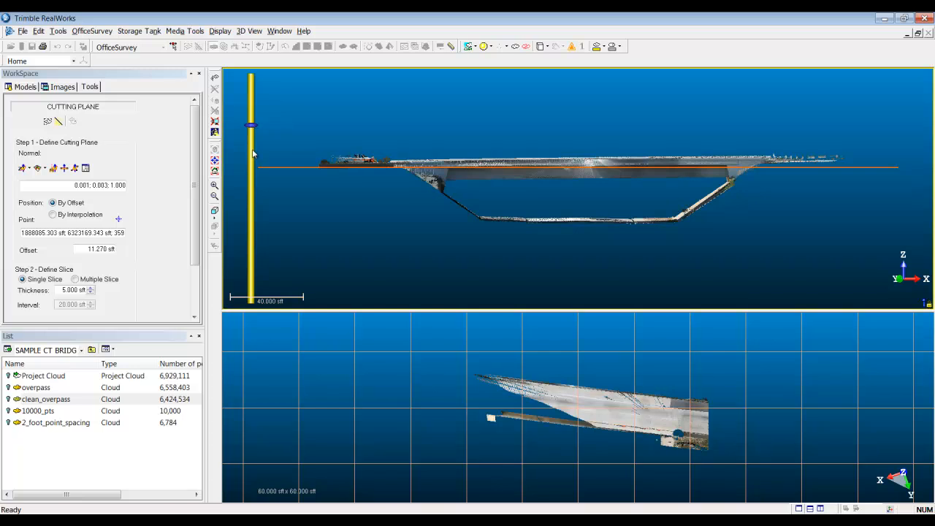
pyautogui.click(252, 154)
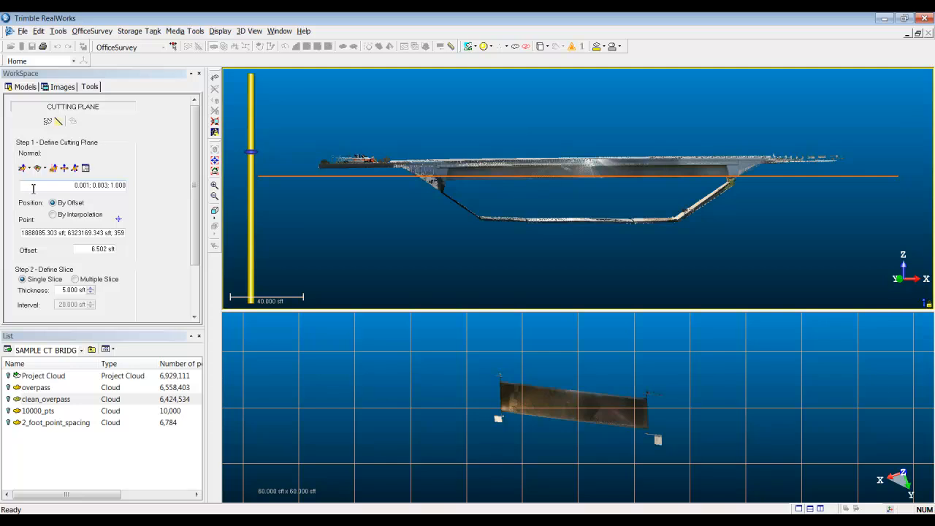
# Step: Try the cutting plane's normal along the X, Y and Z axes in turn
pyautogui.click(24, 169)
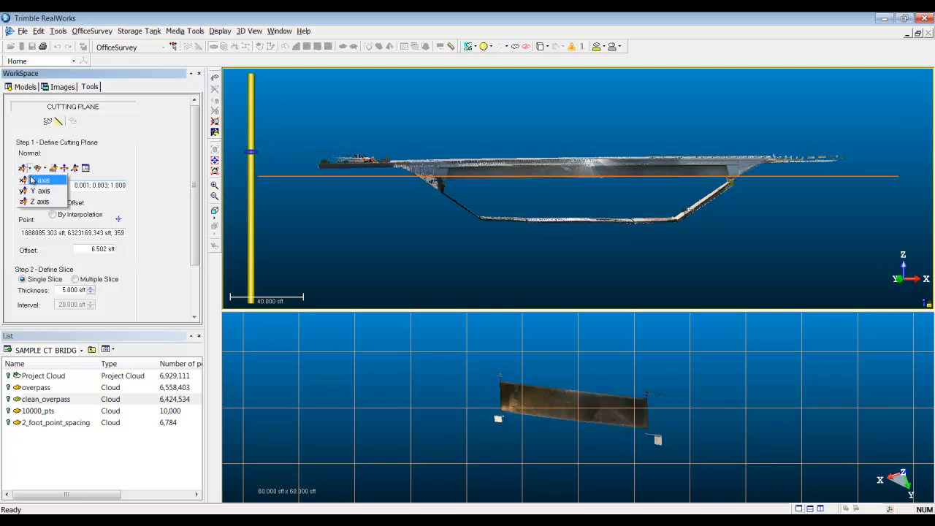
pyautogui.click(31, 179)
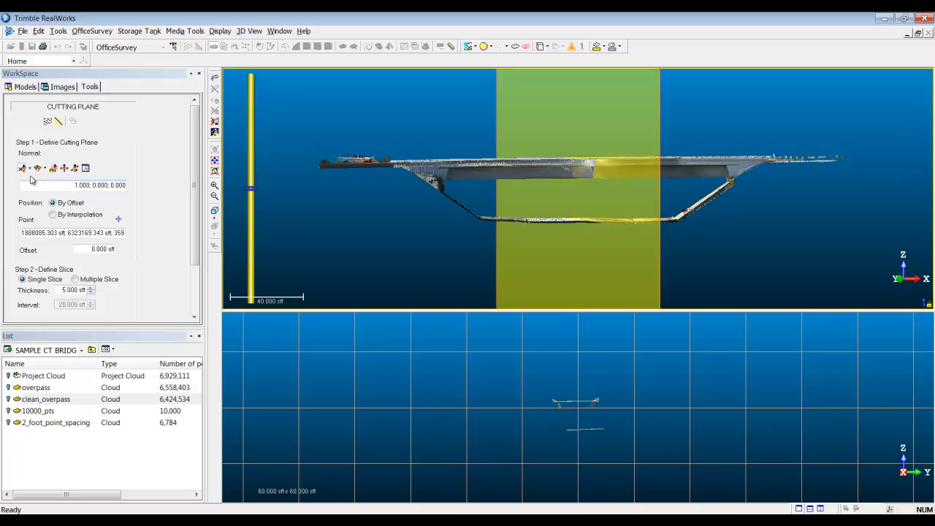
pyautogui.click(23, 168)
pyautogui.click(33, 190)
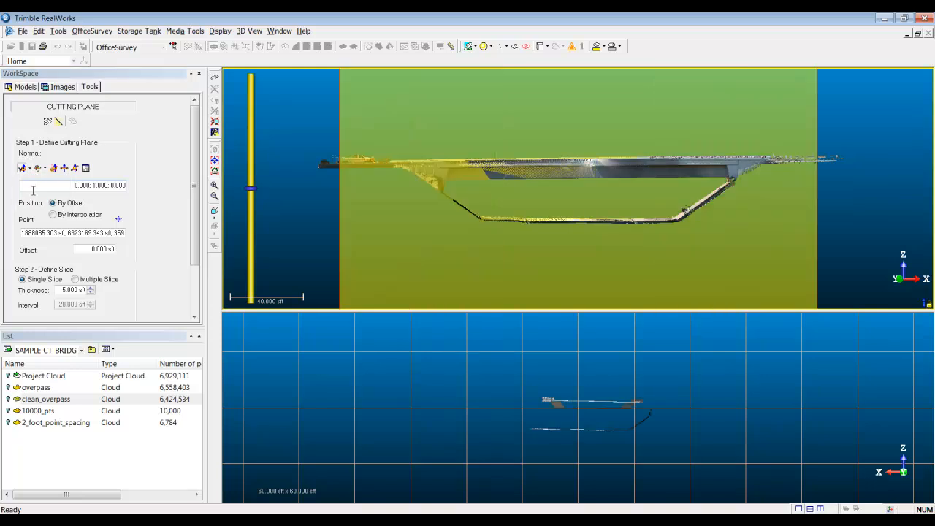
pyautogui.click(24, 169)
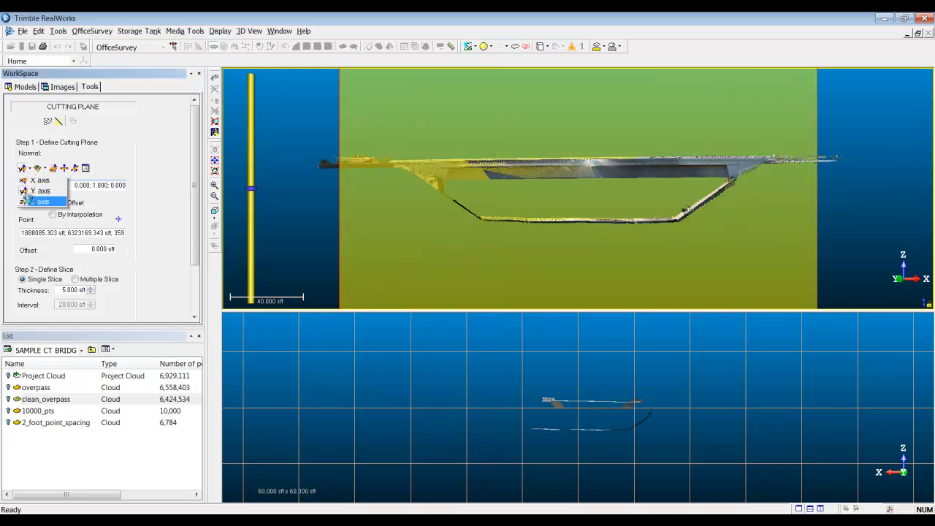
pyautogui.click(33, 201)
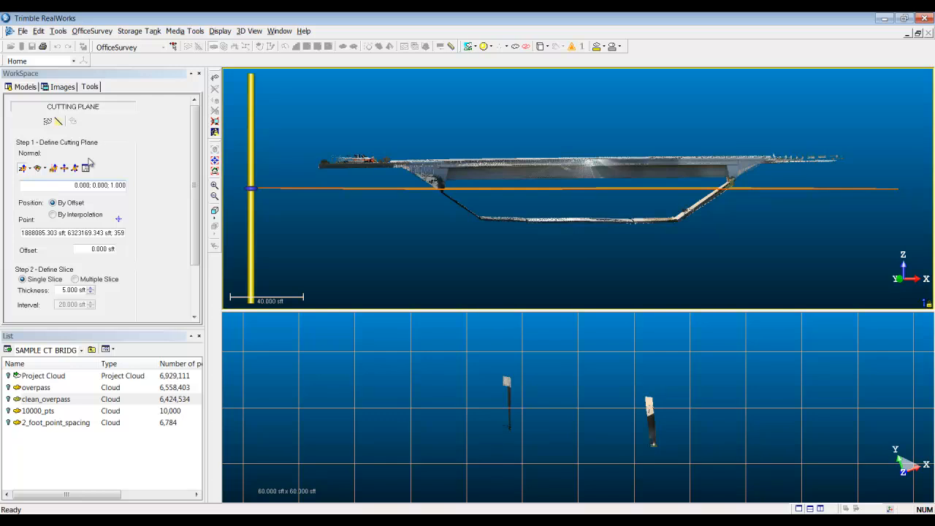
# Step: Switch the coordinate system preference to North, East, Elevation
pyautogui.click(40, 32)
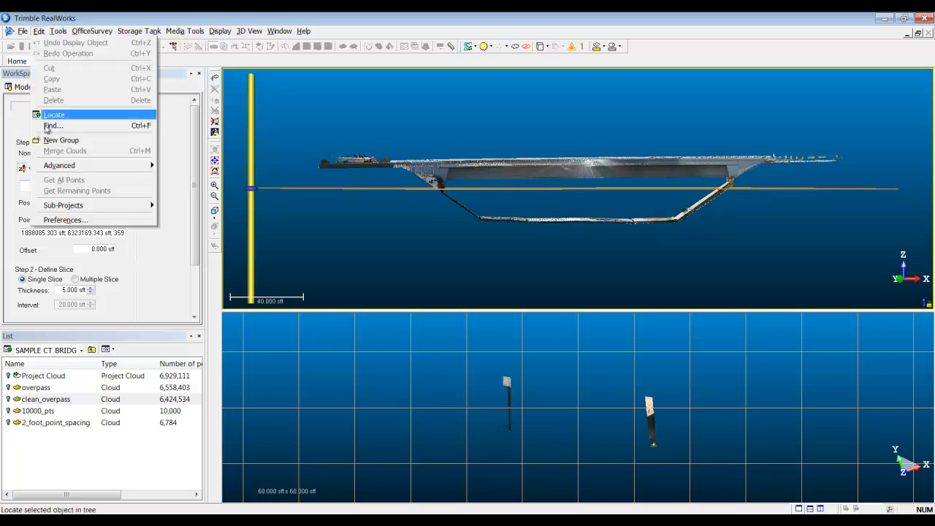
pyautogui.click(57, 221)
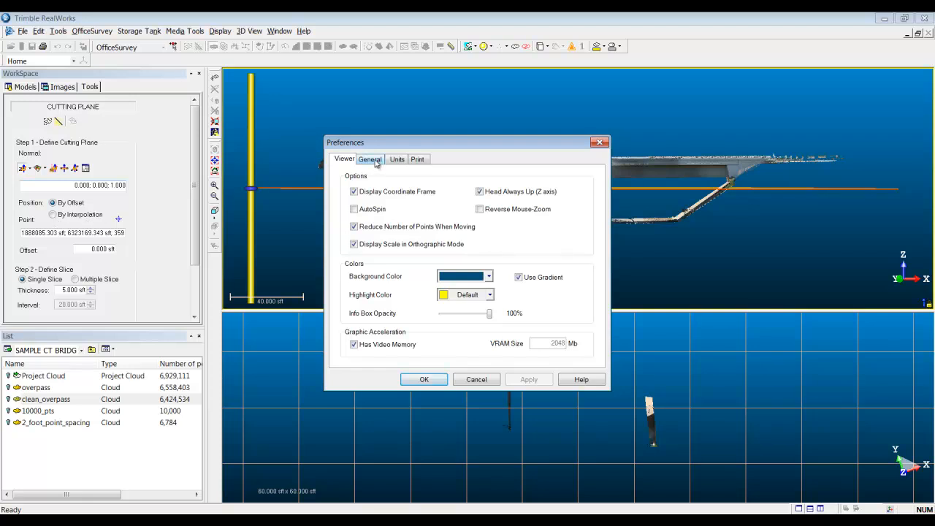
pyautogui.click(375, 162)
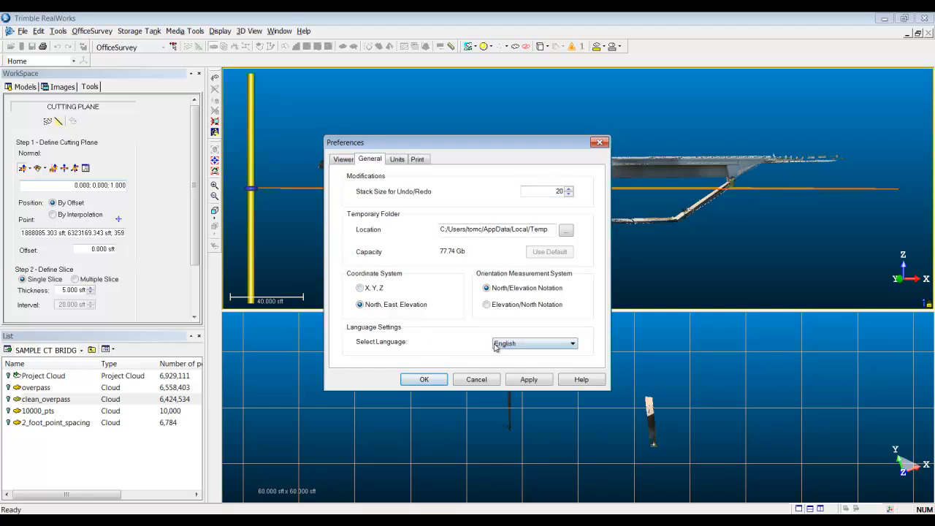
pyautogui.click(437, 380)
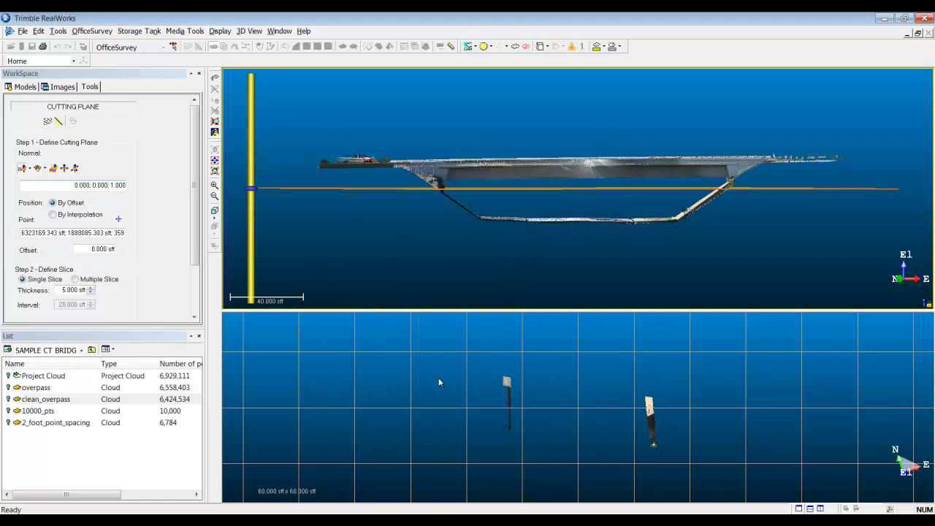
# Step: Try the cutting plane's normal along the North, East and Elevation axes in turn
pyautogui.click(29, 169)
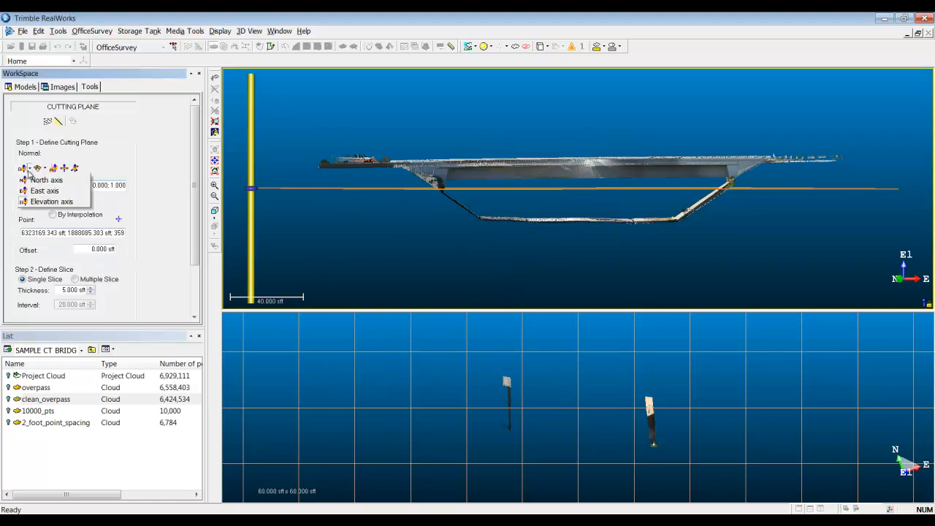
pyautogui.click(31, 178)
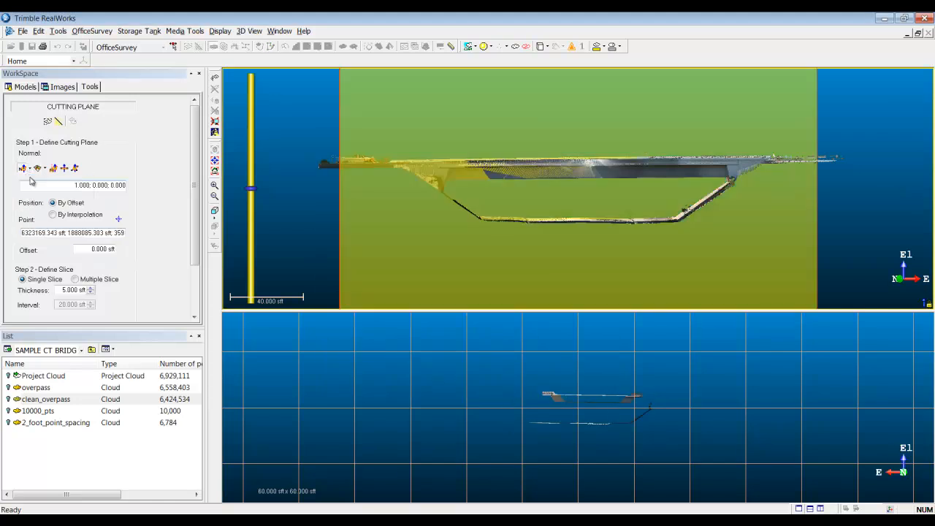
pyautogui.click(29, 168)
pyautogui.click(44, 192)
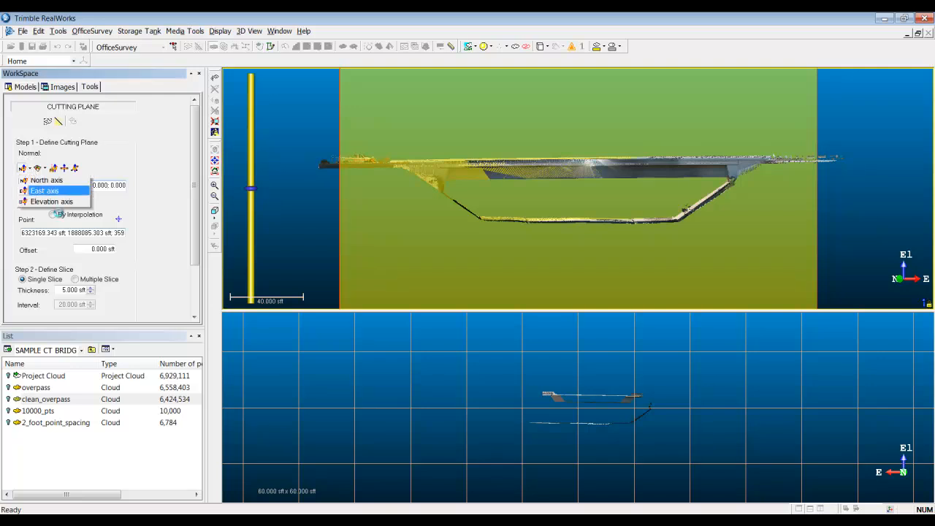
pyautogui.click(29, 169)
pyautogui.click(32, 202)
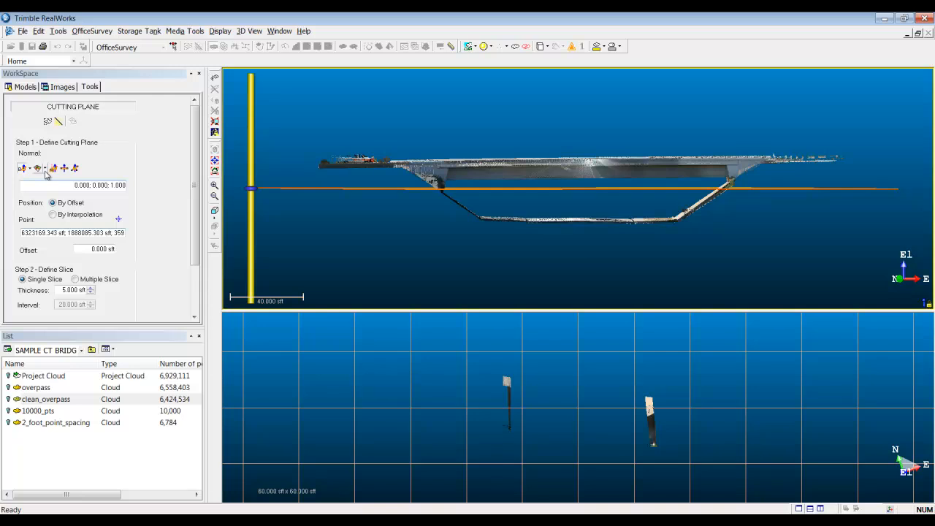
# Step: Orient the cutting plane by fitting a shape to the whole clean_overpass cloud with the Fitting Tool
pyautogui.click(38, 169)
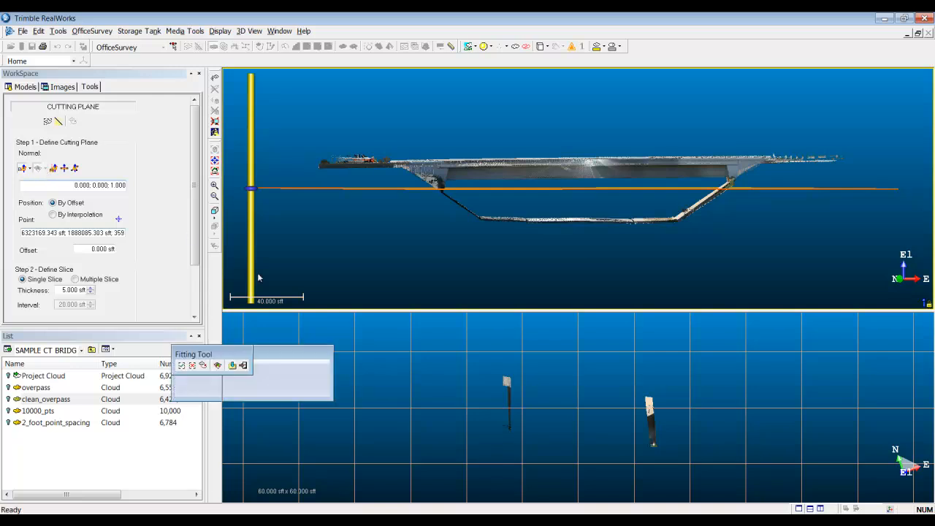
pyautogui.click(216, 365)
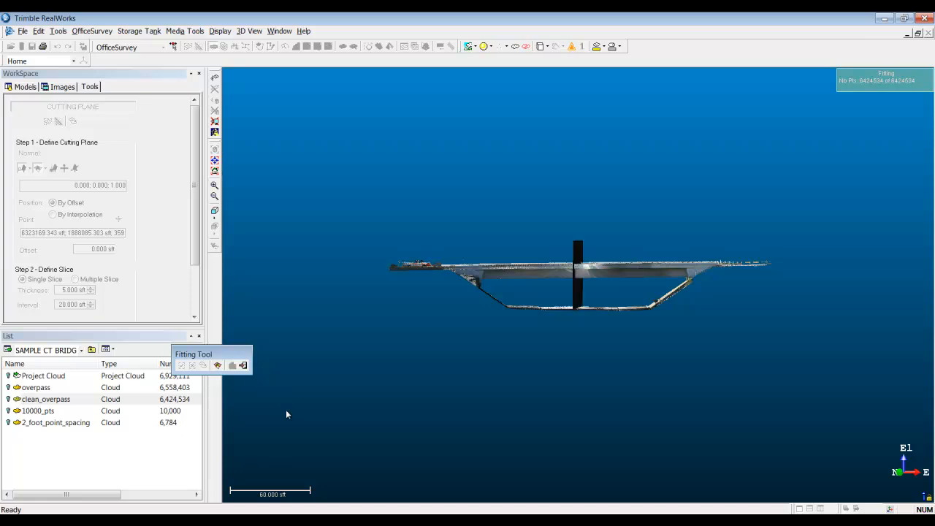
pyautogui.click(243, 366)
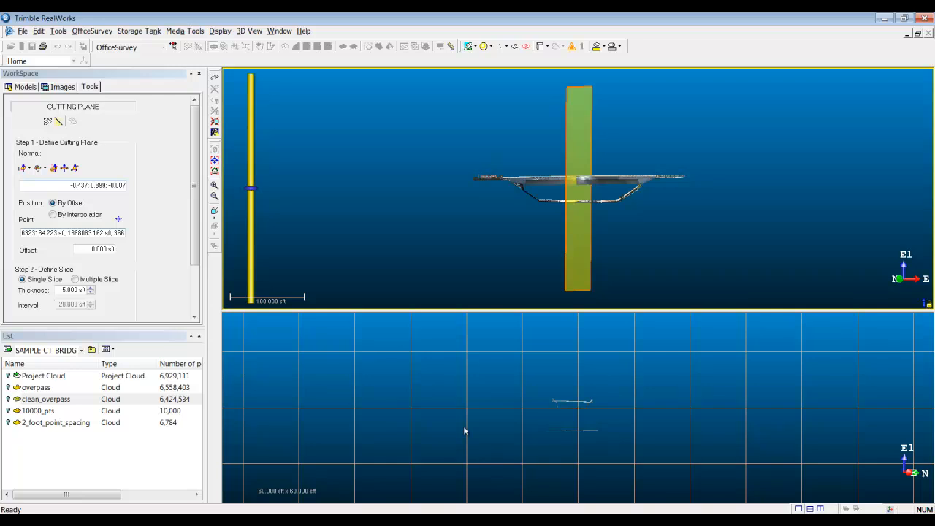
# Step: Enlarge the cross-section view and shift the cutting plane to an offset of about 1.1 sft
pyautogui.scroll(2, 595, 428)
pyautogui.scroll(2, 577, 459)
pyautogui.moveTo(576, 458); pyautogui.dragTo(561, 509, button='middle')
pyautogui.moveTo(582, 418); pyautogui.dragTo(614, 466, button='middle')
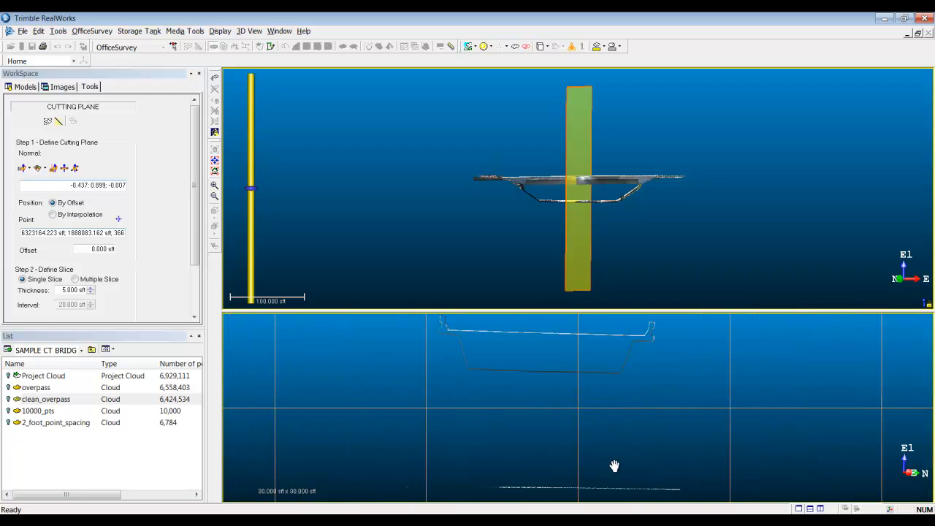
pyautogui.moveTo(571, 311); pyautogui.dragTo(572, 224)
pyautogui.moveTo(592, 341); pyautogui.dragTo(607, 363, button='middle')
pyautogui.moveTo(254, 149); pyautogui.dragTo(255, 149)
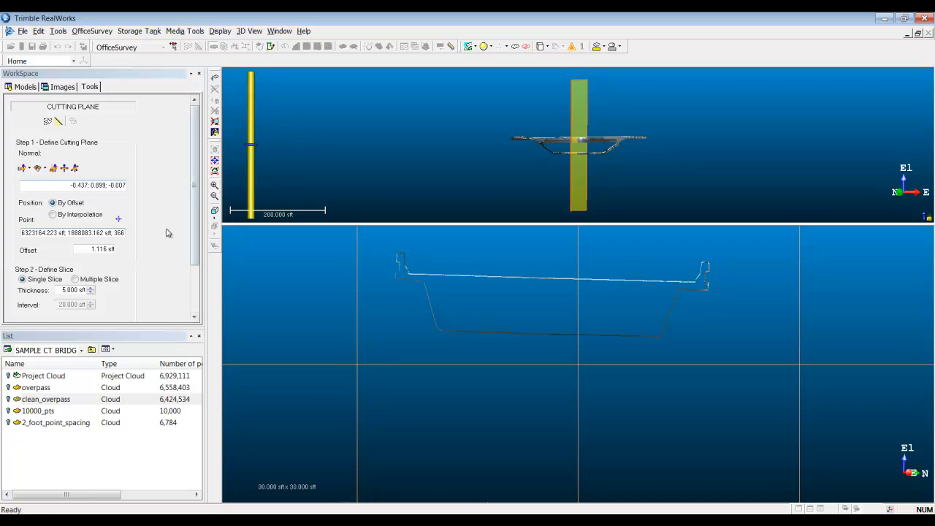
# Step: Set the single slice's thickness to 0.25 sft
pyautogui.click(91, 293)
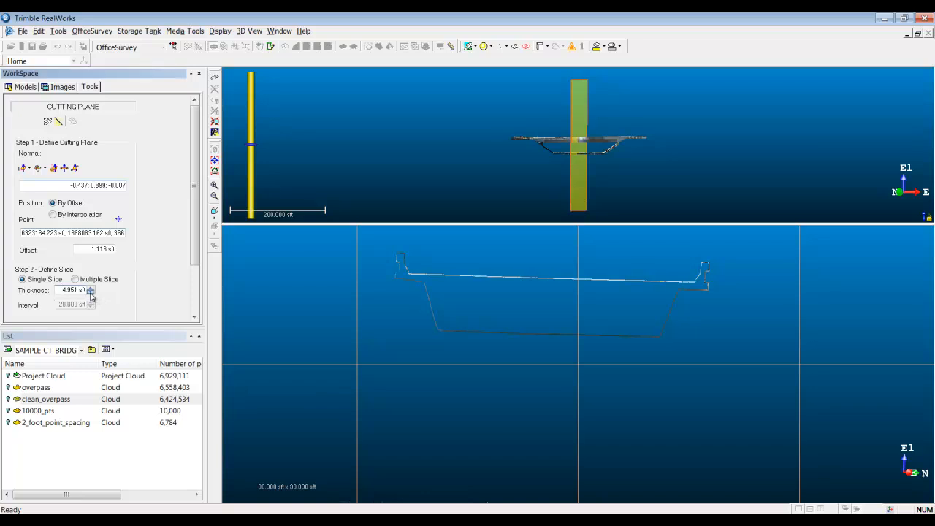
pyautogui.moveTo(62, 290); pyautogui.dragTo(141, 312)
pyautogui.write('.')
pyautogui.write('25')
pyautogui.press('Return')
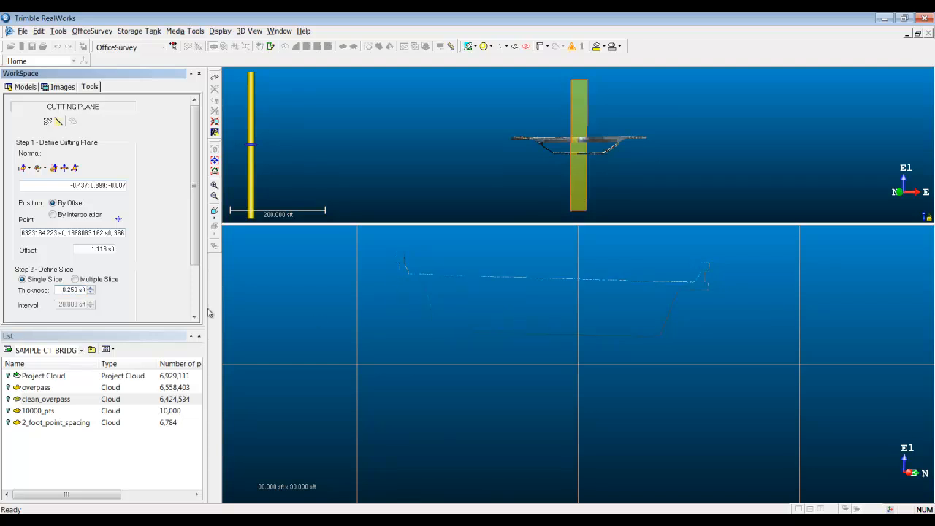
# Step: Set the slice thickness to 1 sft and examine the bridge cross-section up close
pyautogui.moveTo(61, 290); pyautogui.dragTo(139, 293)
pyautogui.write('1')
pyautogui.press('Return')
pyautogui.moveTo(511, 327); pyautogui.dragTo(547, 363, button='middle')
pyautogui.moveTo(469, 339); pyautogui.dragTo(467, 335)
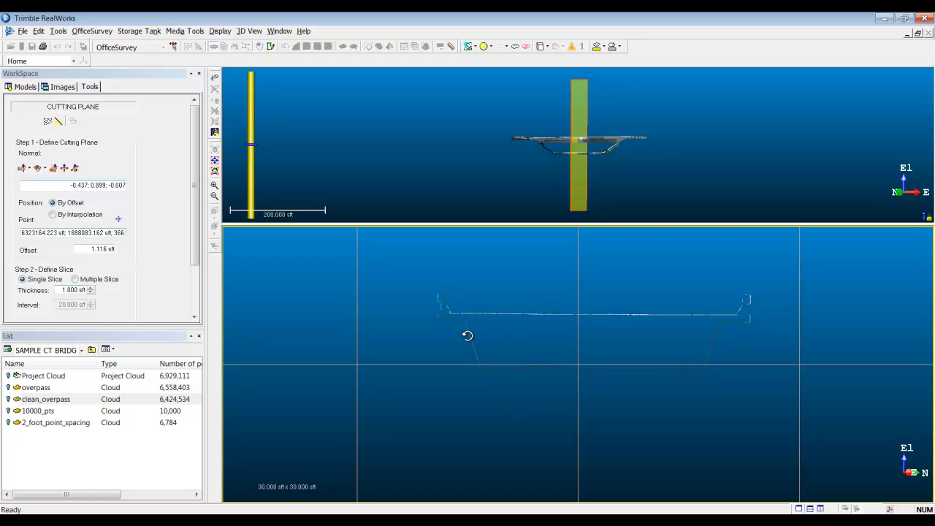
pyautogui.scroll(2, 512, 350)
pyautogui.moveTo(559, 365); pyautogui.dragTo(530, 394, button='middle')
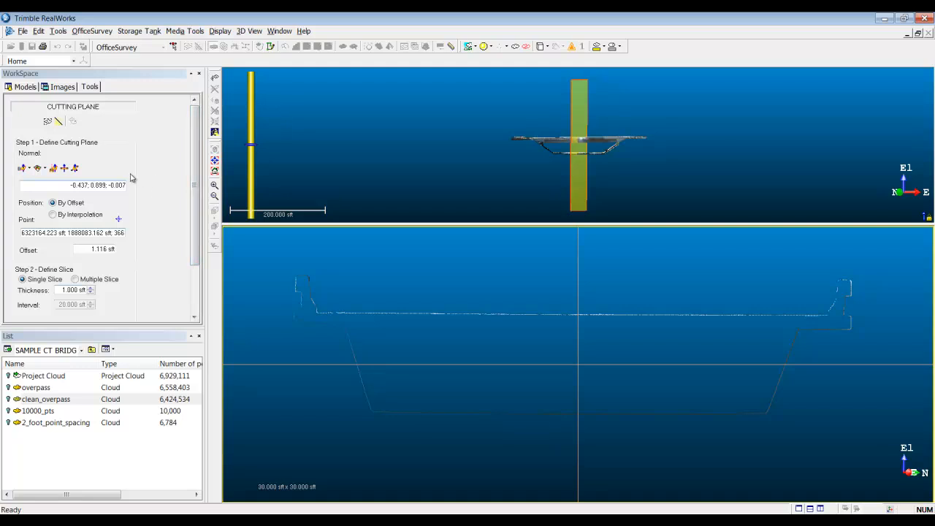
# Step: Orient the cutting plane from points picked on the overpass's lower surface and deck
pyautogui.click(64, 170)
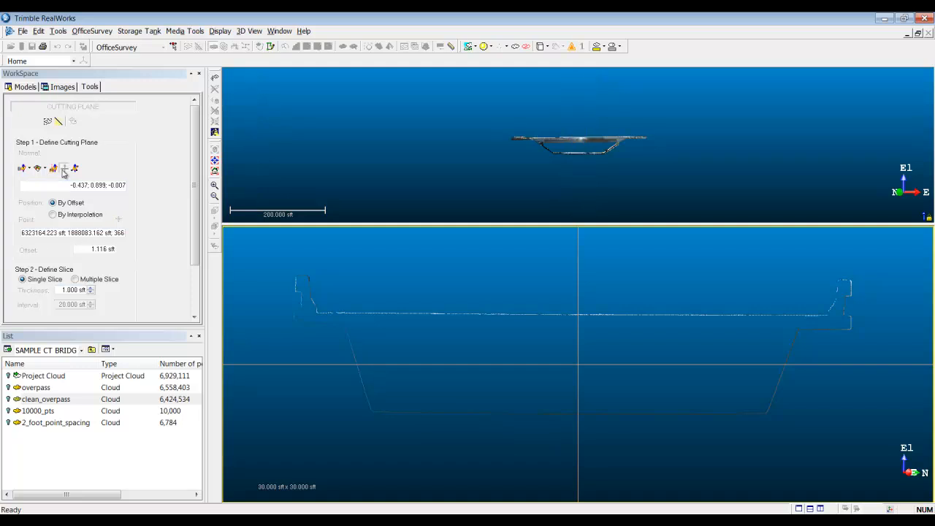
pyautogui.moveTo(568, 190); pyautogui.dragTo(659, 148)
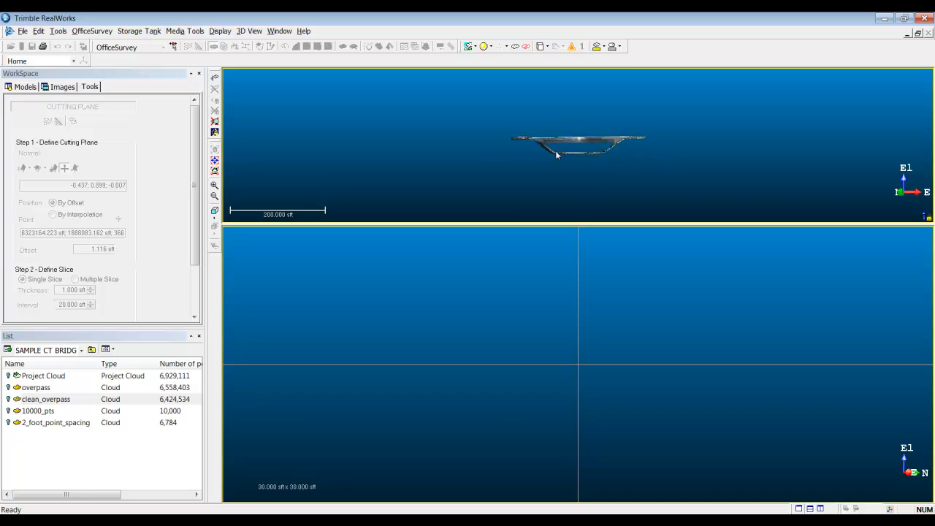
pyautogui.click(578, 153)
pyautogui.click(578, 141)
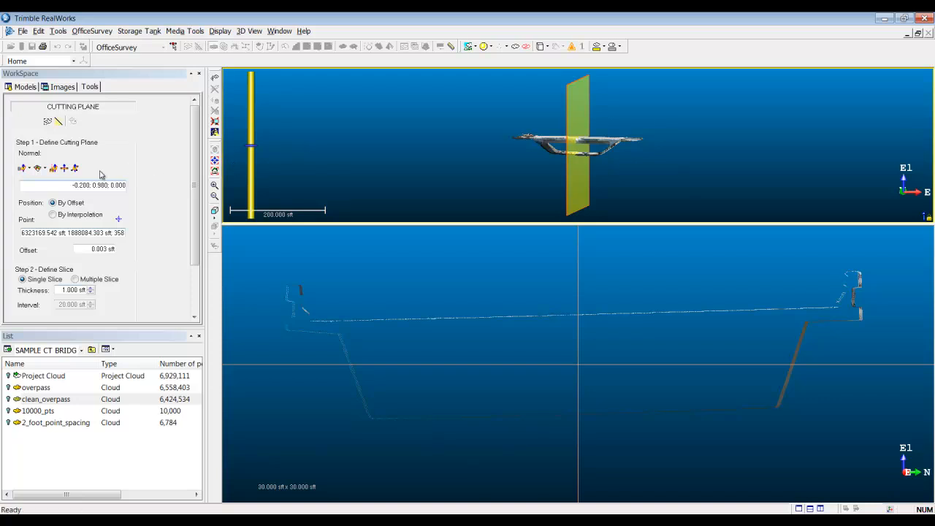
# Step: Try a cutting plane normal defined by two picked points on the overpass, inspect the tilted plane up close, and discard it
pyautogui.click(76, 169)
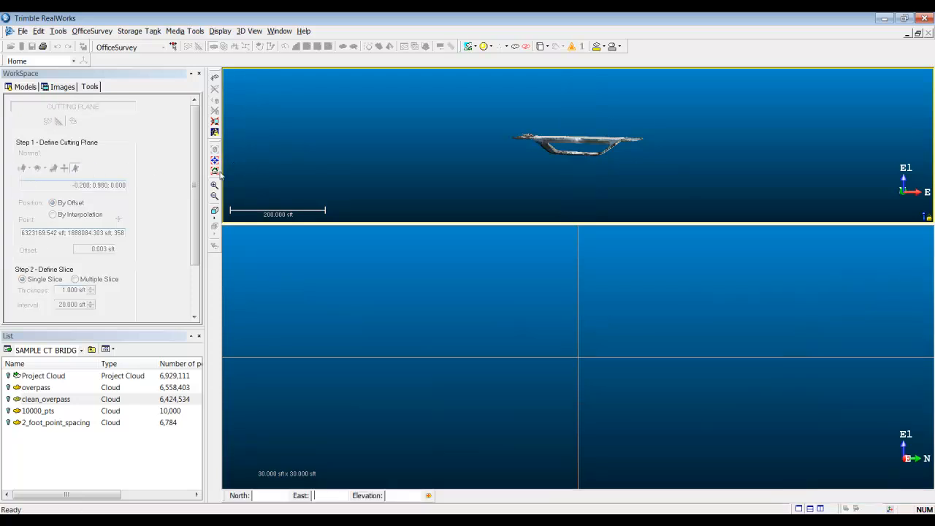
pyautogui.click(577, 143)
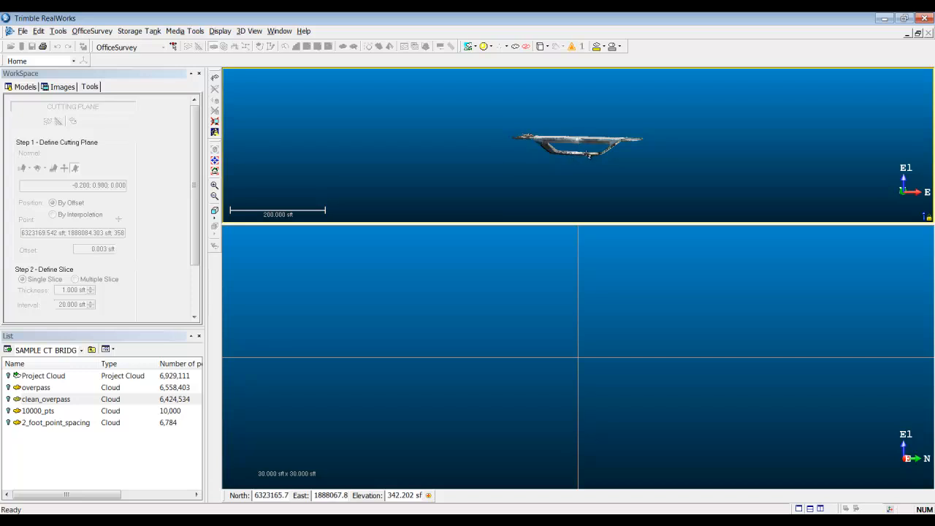
pyautogui.click(586, 154)
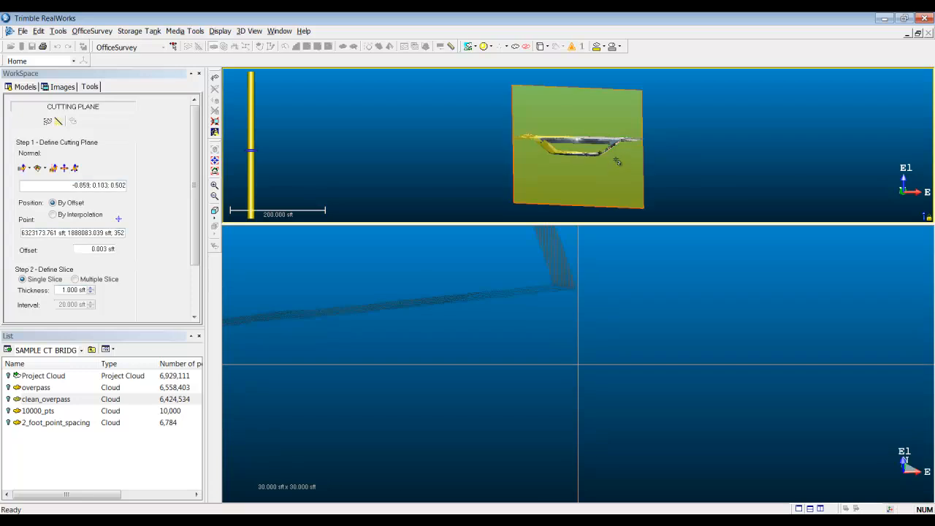
pyautogui.moveTo(602, 149); pyautogui.dragTo(556, 173)
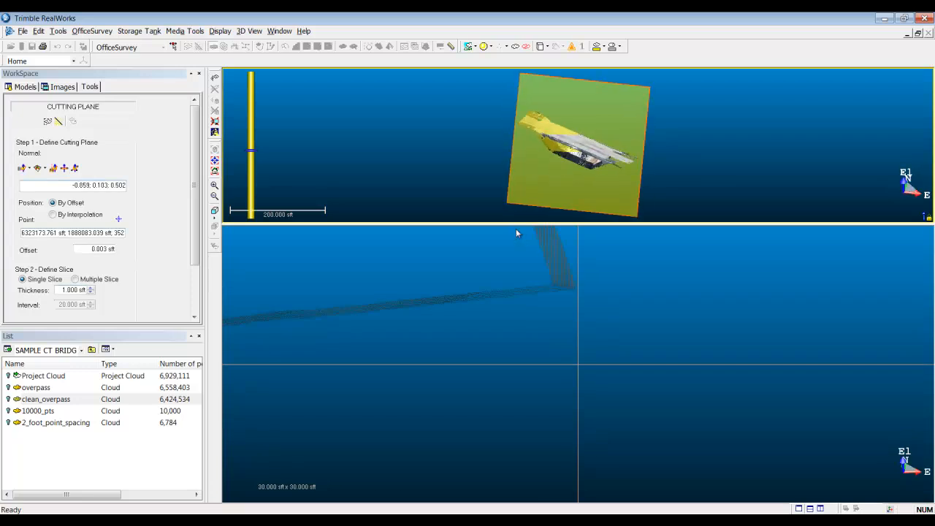
pyautogui.moveTo(516, 223); pyautogui.dragTo(523, 287)
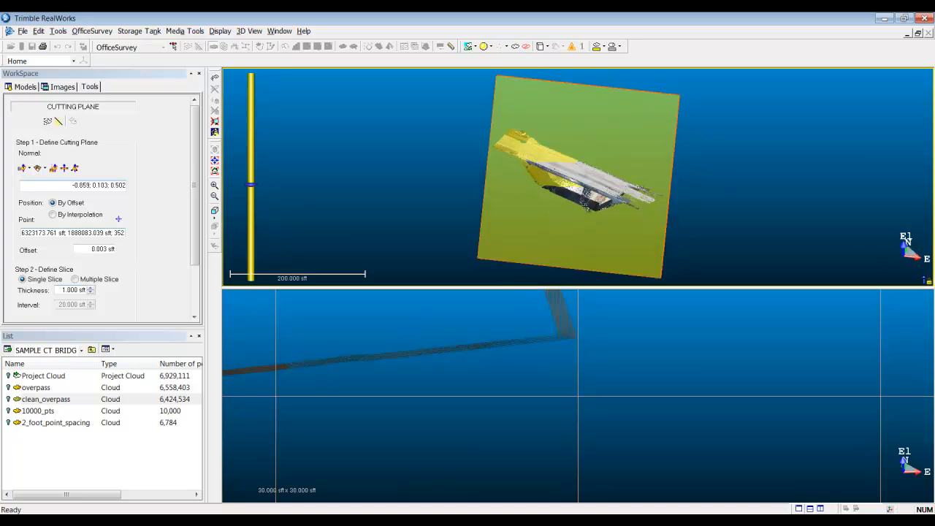
pyautogui.moveTo(586, 208); pyautogui.dragTo(543, 313, button='middle')
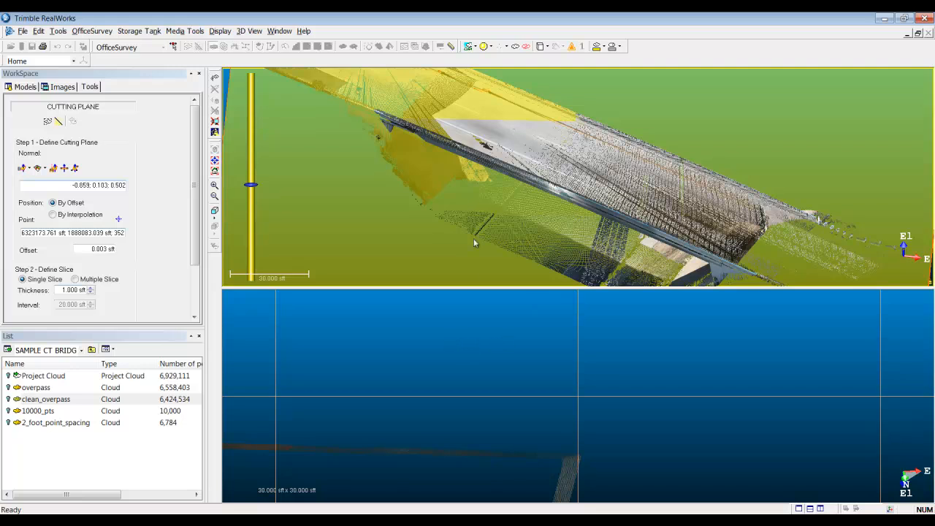
pyautogui.press('Escape')
# Step: Restart the Cutting Plane tool on clean_overpass and segment the cloud with a rectangle, keeping only the central part of the bridge deck
pyautogui.moveTo(459, 267); pyautogui.dragTo(567, 179)
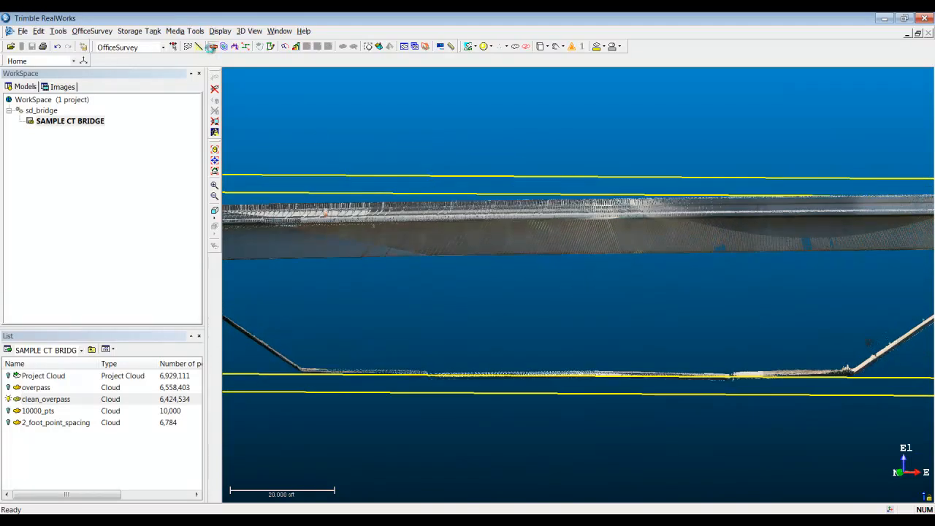
pyautogui.click(213, 46)
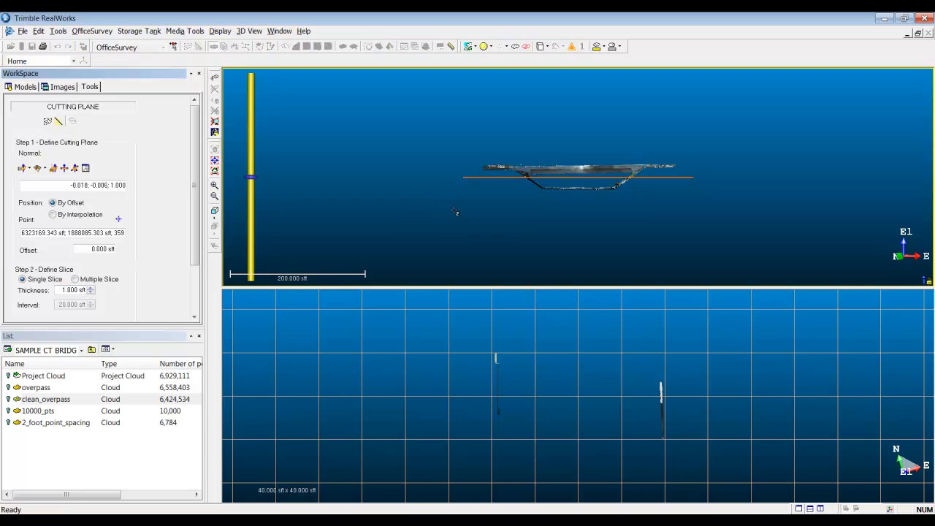
pyautogui.moveTo(535, 212); pyautogui.dragTo(481, 310, button='middle')
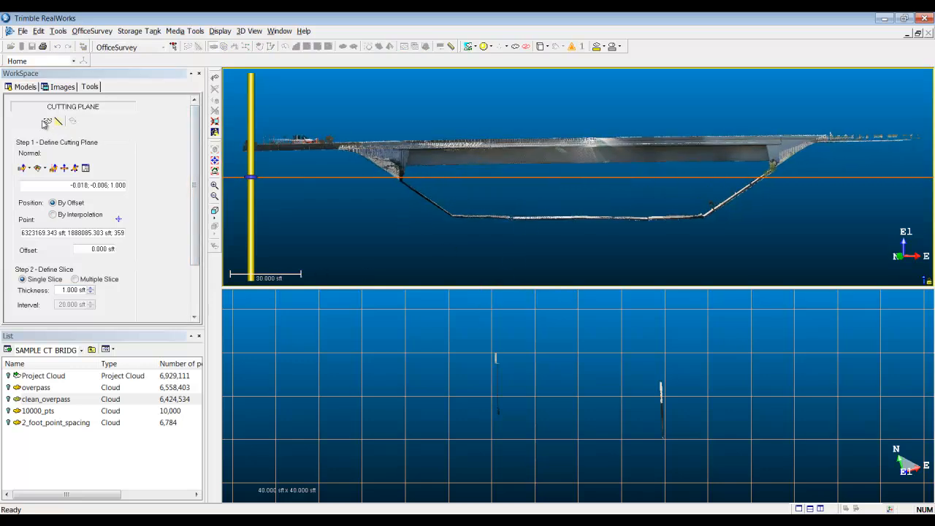
pyautogui.click(47, 120)
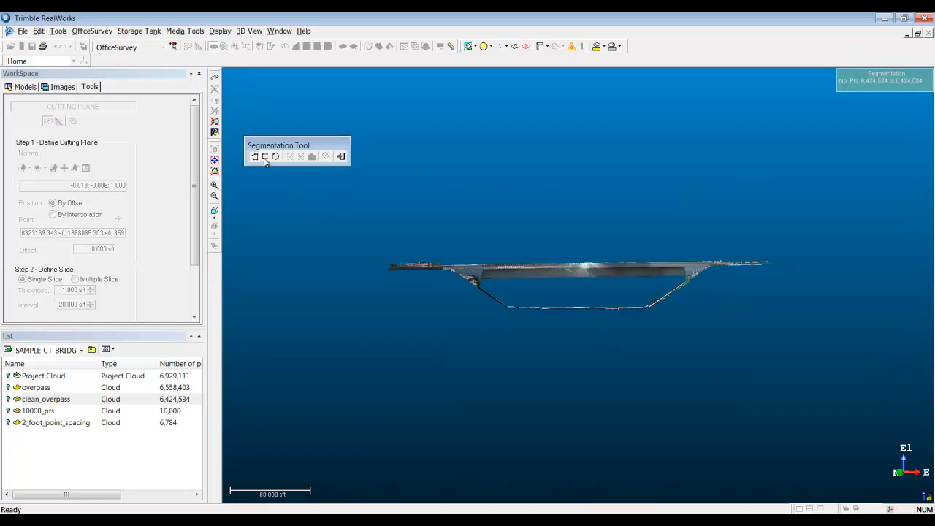
pyautogui.moveTo(506, 252); pyautogui.dragTo(653, 289)
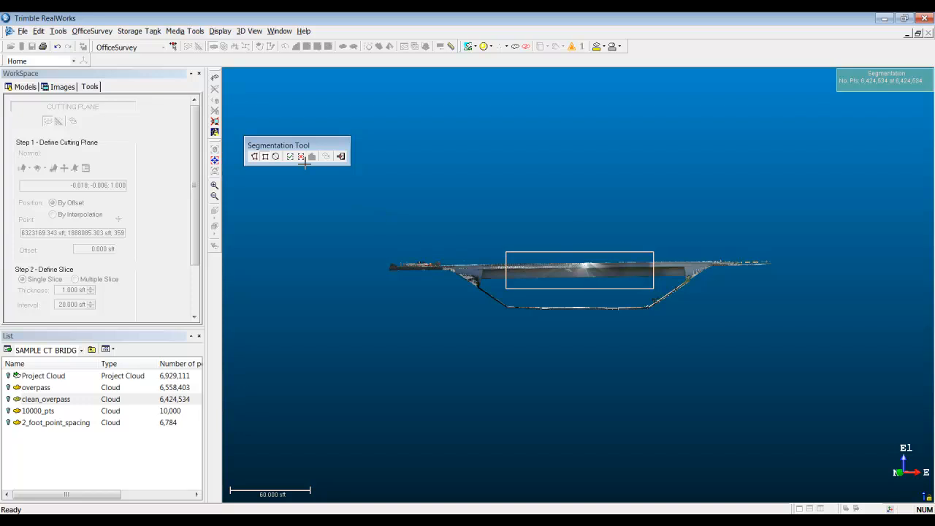
pyautogui.click(290, 156)
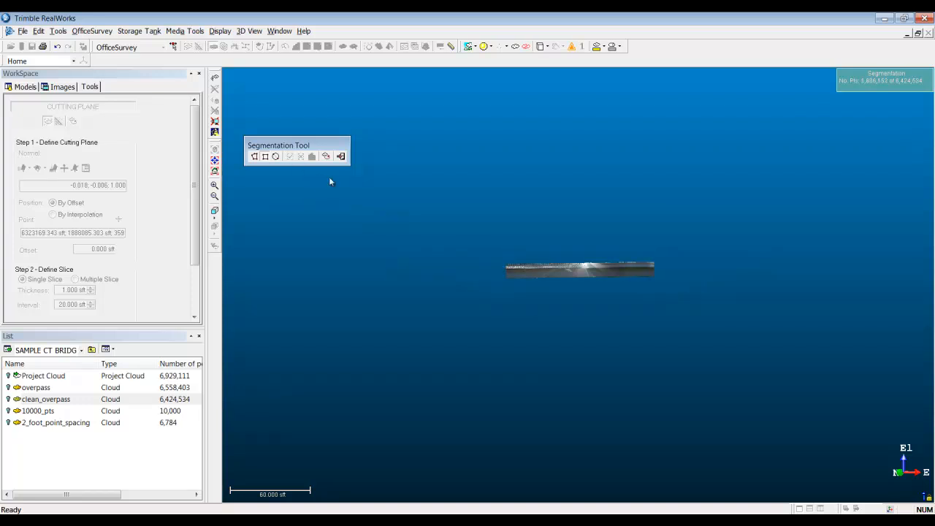
pyautogui.click(341, 156)
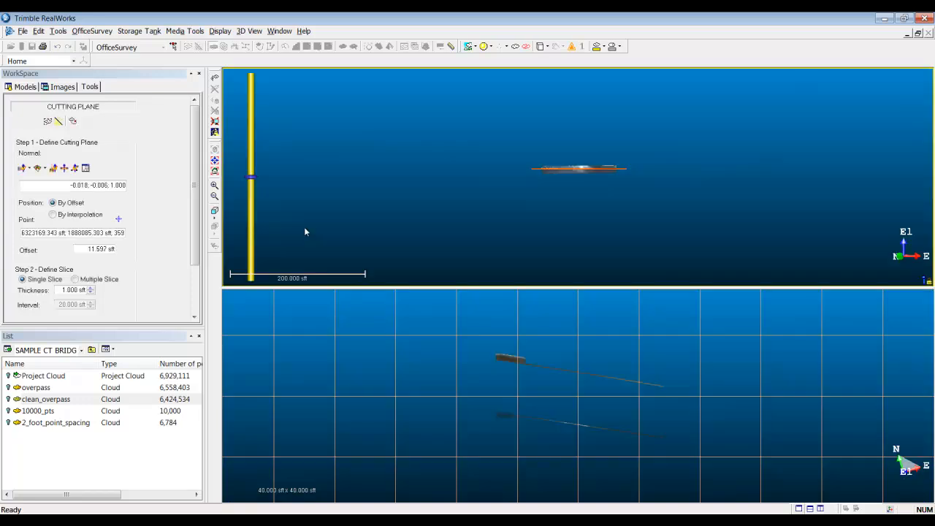
# Step: Orient the cutting plane by fitting a shape to the segmented deck cloud, and enlarge the resulting cross-section
pyautogui.click(36, 169)
pyautogui.click(216, 367)
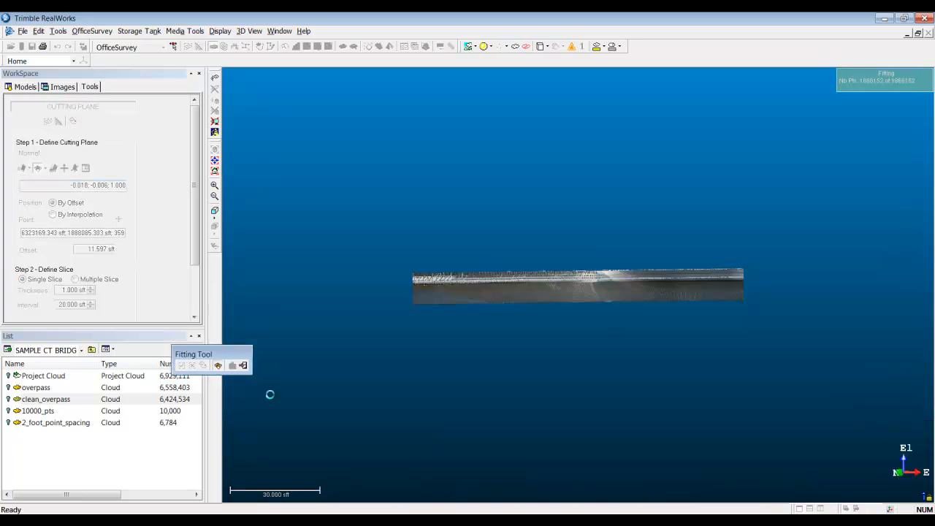
pyautogui.click(243, 365)
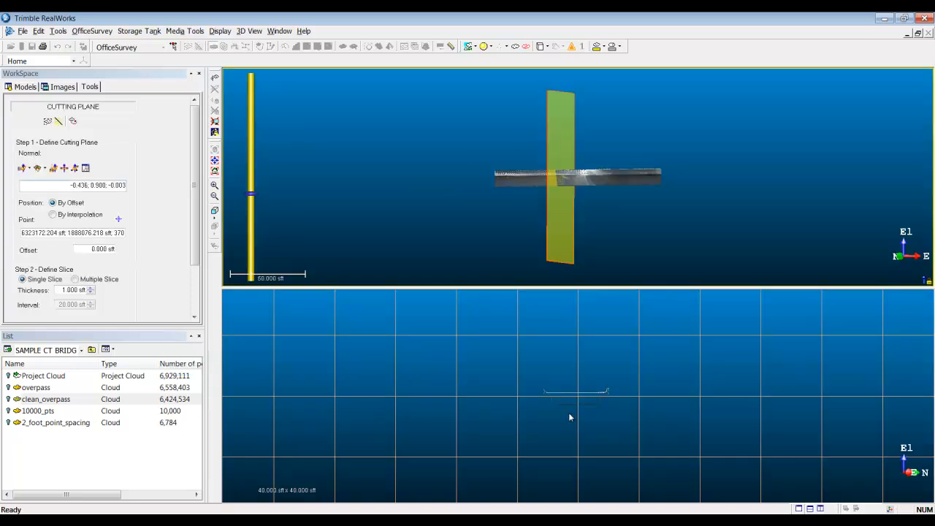
pyautogui.scroll(3, 573, 408)
pyautogui.moveTo(568, 453); pyautogui.dragTo(558, 421, button='middle')
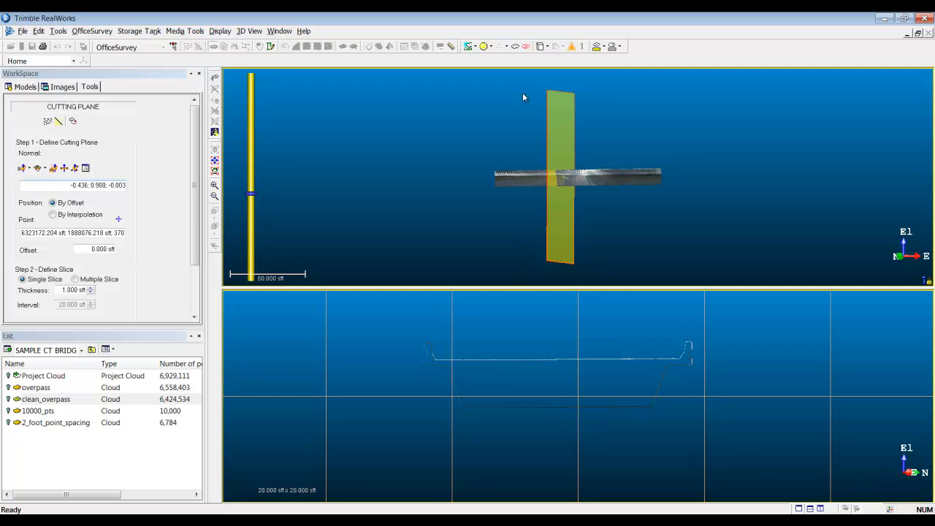
# Step: Render the point cloud in plain white instead of its scanned colors
pyautogui.click(474, 46)
pyautogui.click(485, 46)
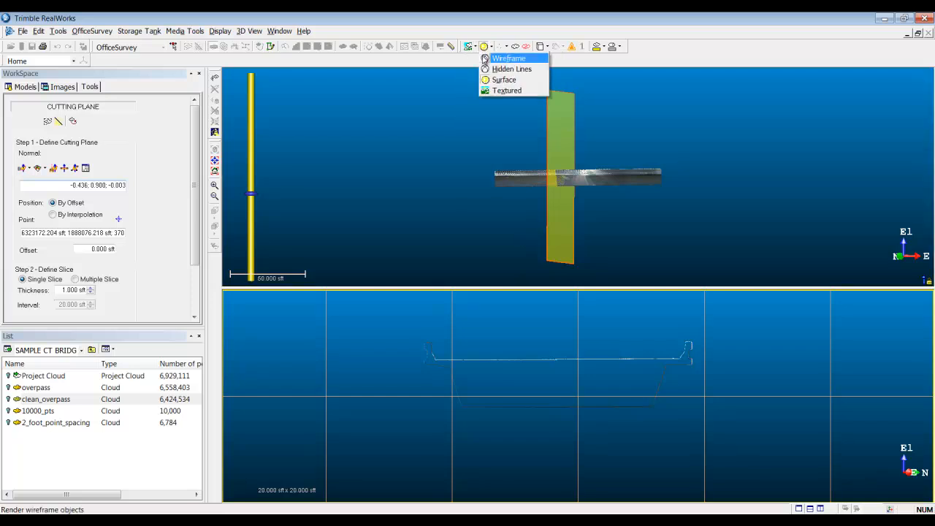
pyautogui.click(475, 46)
pyautogui.click(479, 60)
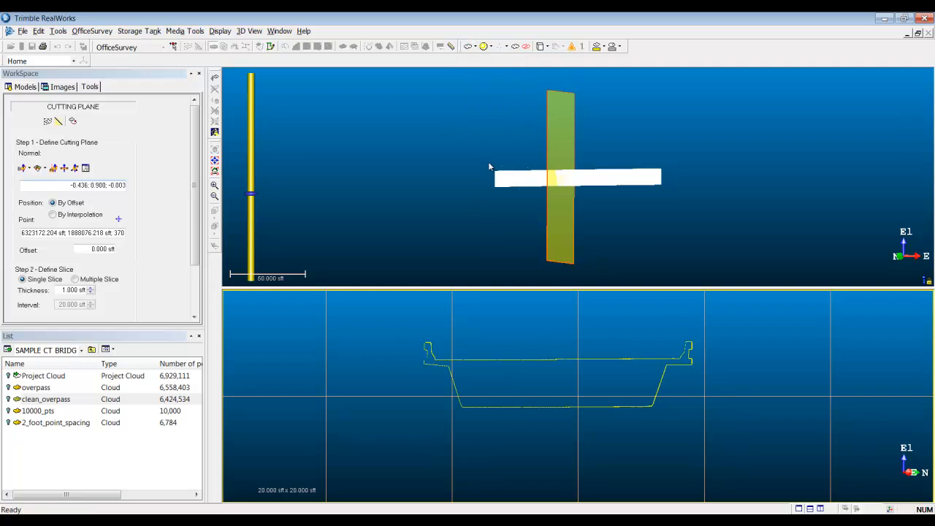
pyautogui.scroll(2, 502, 378)
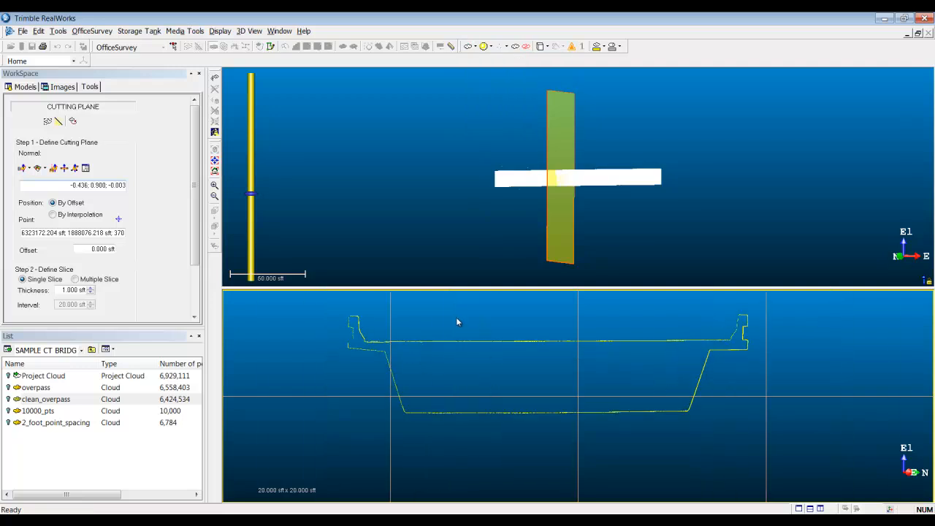
# Step: Start 2D-EasyLine on the single 1 sft slice and square up the view of the bridge cross-section
pyautogui.moveTo(192, 253); pyautogui.dragTo(188, 312)
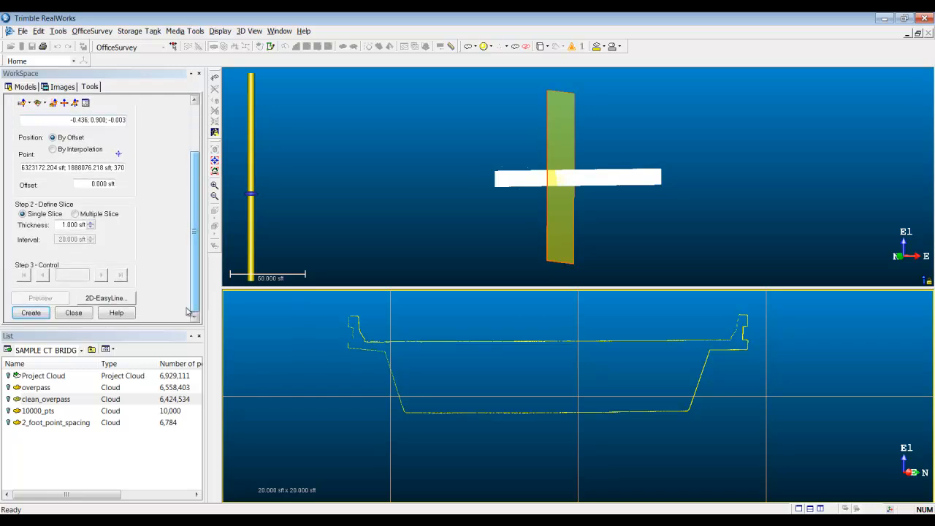
pyautogui.click(130, 299)
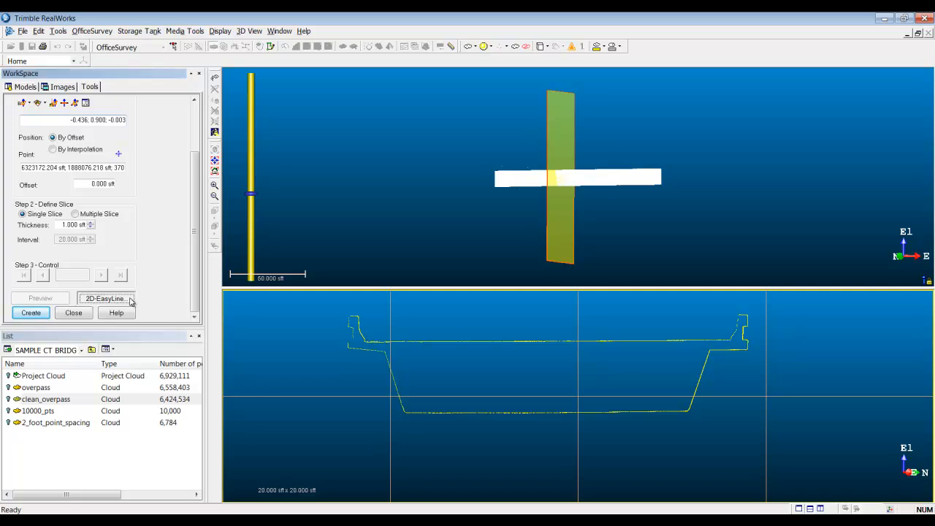
pyautogui.moveTo(476, 283); pyautogui.dragTo(539, 326, button='middle')
pyautogui.scroll(-1, 542, 293)
pyautogui.scroll(-2, 542, 293)
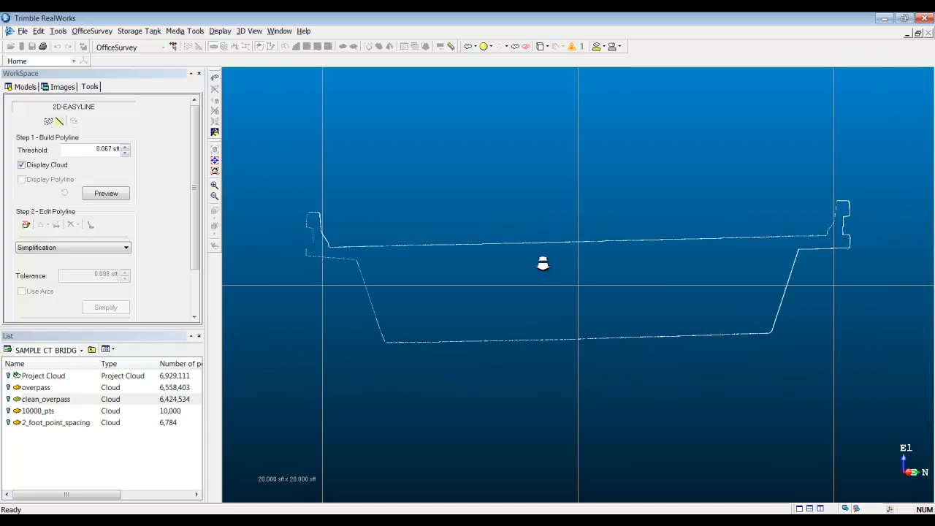
pyautogui.moveTo(417, 361); pyautogui.dragTo(412, 357)
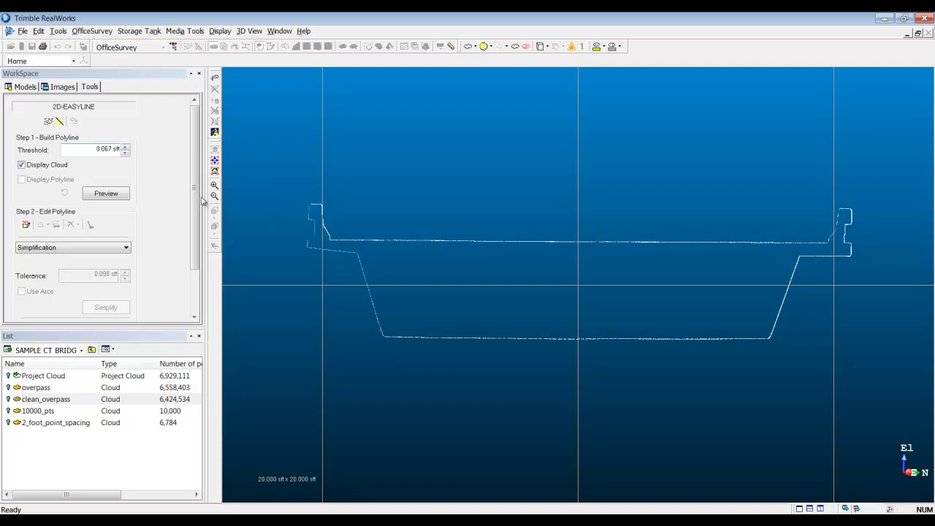
# Step: Set the polyline threshold to 1 sft and preview the polyline on the cross-section
pyautogui.click(91, 149)
pyautogui.write('1')
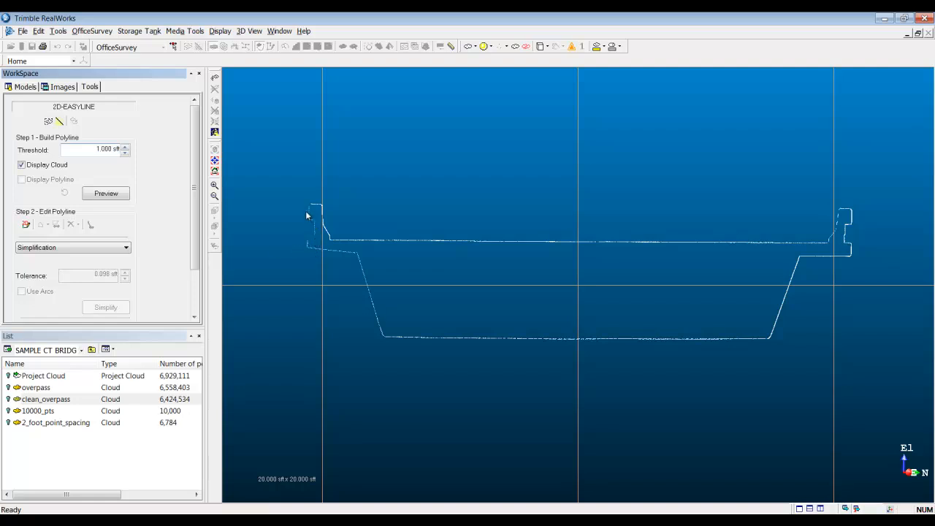
pyautogui.click(110, 201)
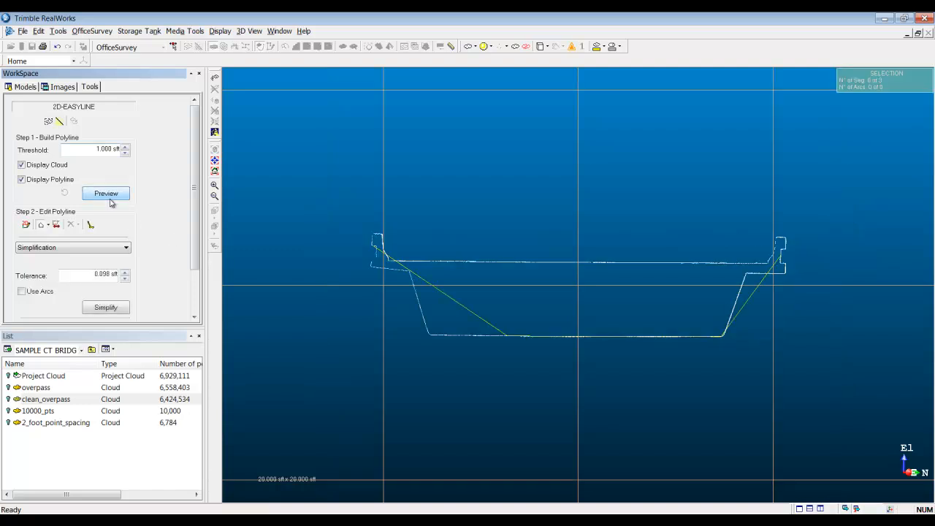
# Step: Preview the polyline again with smaller thresholds, finishing with 0.1 sft
pyautogui.click(99, 149)
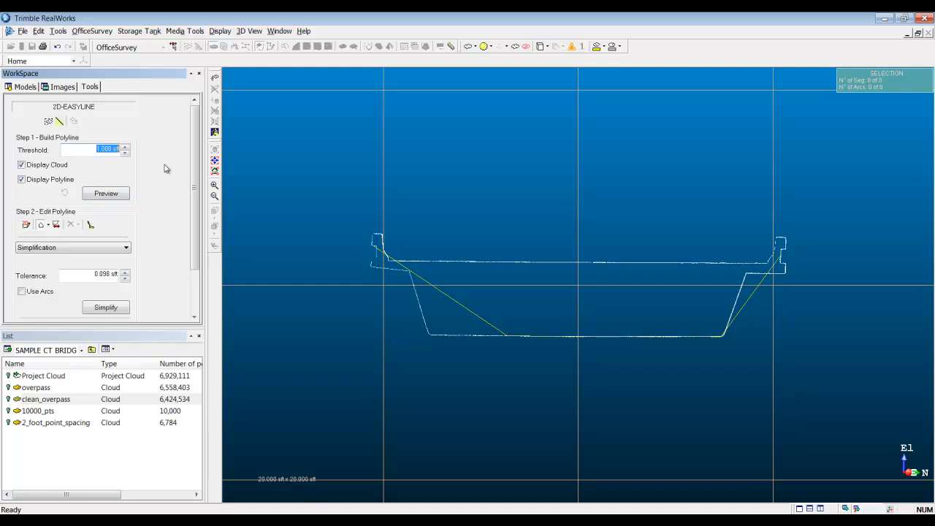
pyautogui.write('25')
pyautogui.press('Return')
pyautogui.click(120, 198)
pyautogui.click(91, 149)
pyautogui.press('BackSpace')
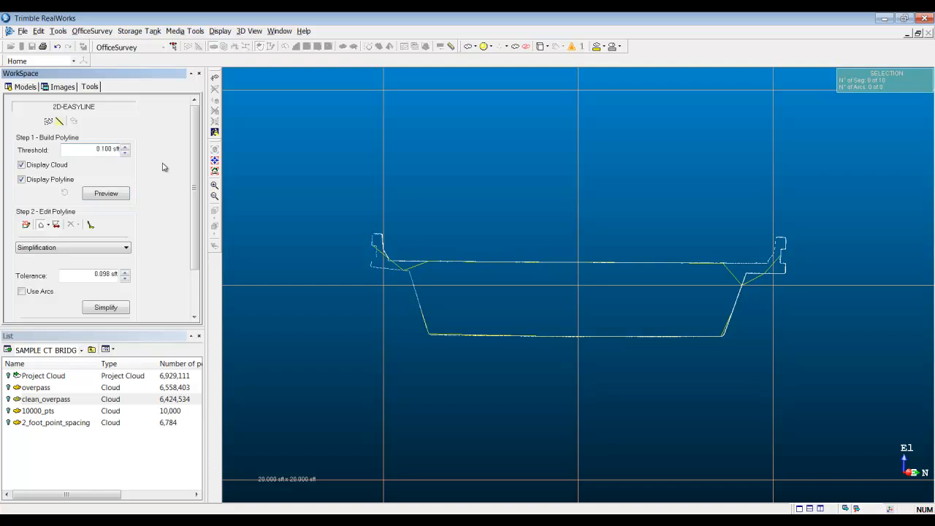
pyautogui.click(125, 197)
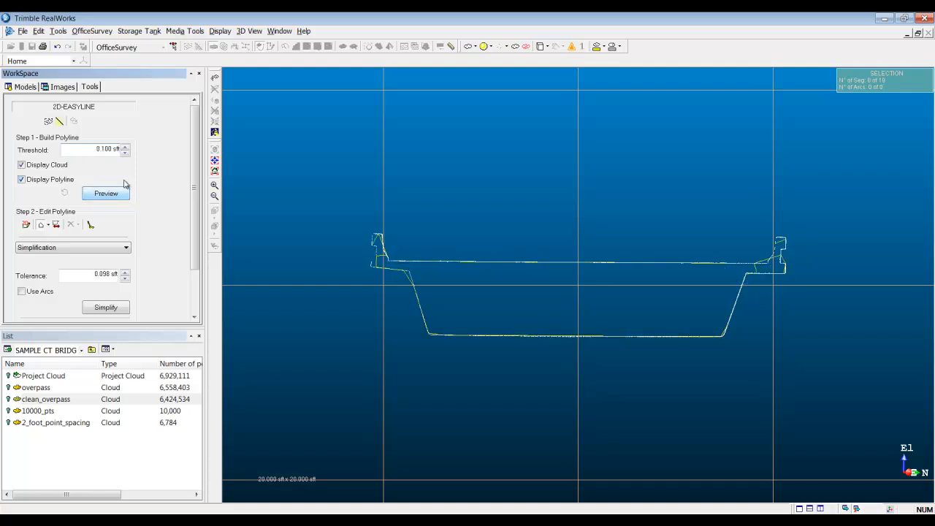
# Step: Set the threshold to 0.01 sft, preview the polyline, and examine how closely it follows the barrier and girder corners
pyautogui.click(95, 149)
pyautogui.press('BackSpace')
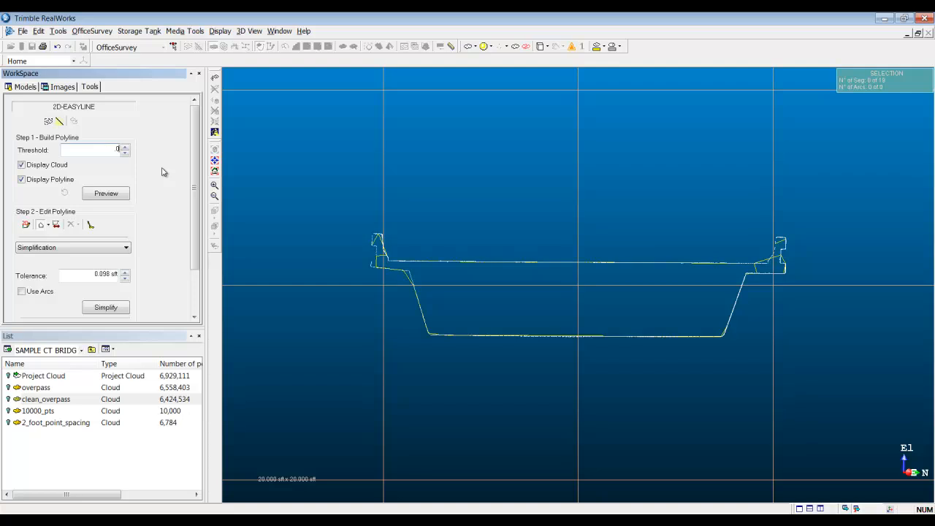
pyautogui.click(110, 194)
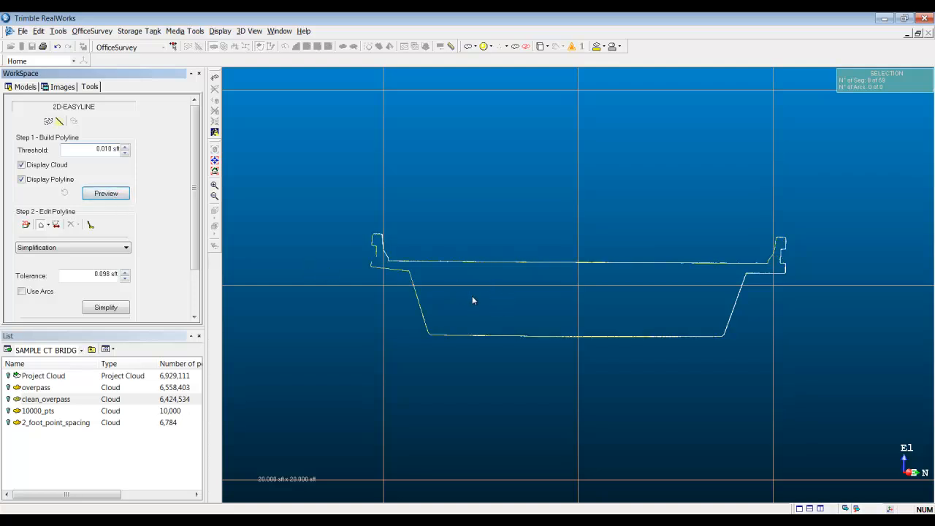
pyautogui.moveTo(472, 298); pyautogui.dragTo(425, 415, button='middle')
pyautogui.moveTo(453, 322); pyautogui.dragTo(644, 343, button='middle')
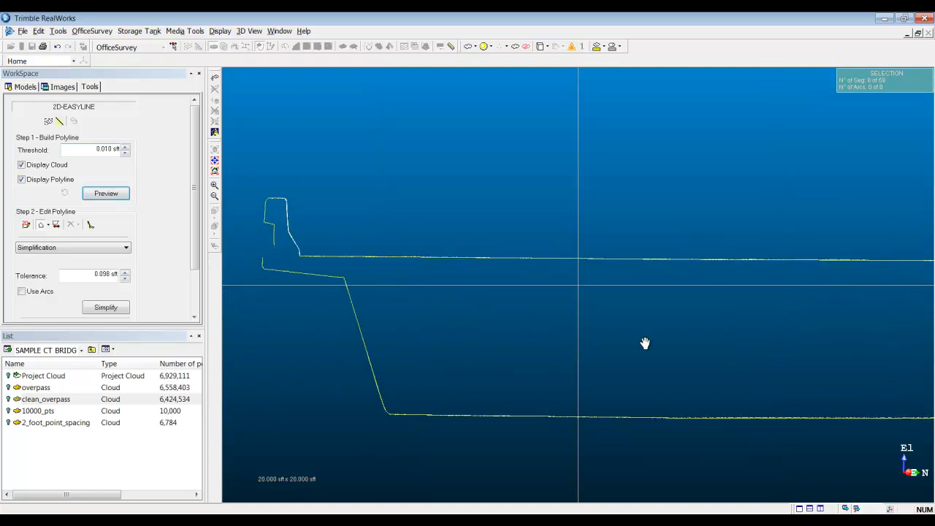
pyautogui.moveTo(432, 261); pyautogui.dragTo(395, 284, button='middle')
pyautogui.moveTo(506, 333); pyautogui.dragTo(461, 266, button='middle')
pyautogui.moveTo(519, 350); pyautogui.dragTo(446, 327, button='middle')
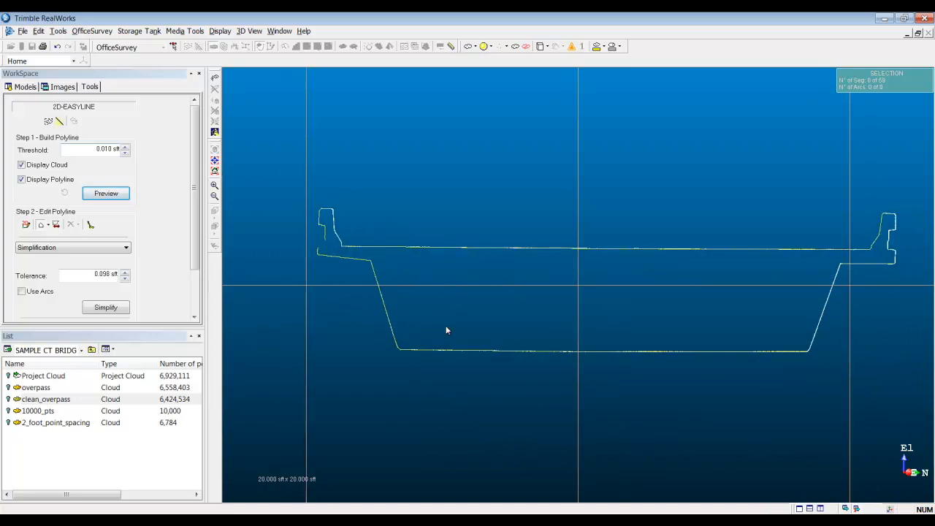
# Step: Undo the last polyline preview, rebuild the polyline at the 0.01 sft threshold, and delete it from the cross-section
pyautogui.hotkey('ctrl', 'z')
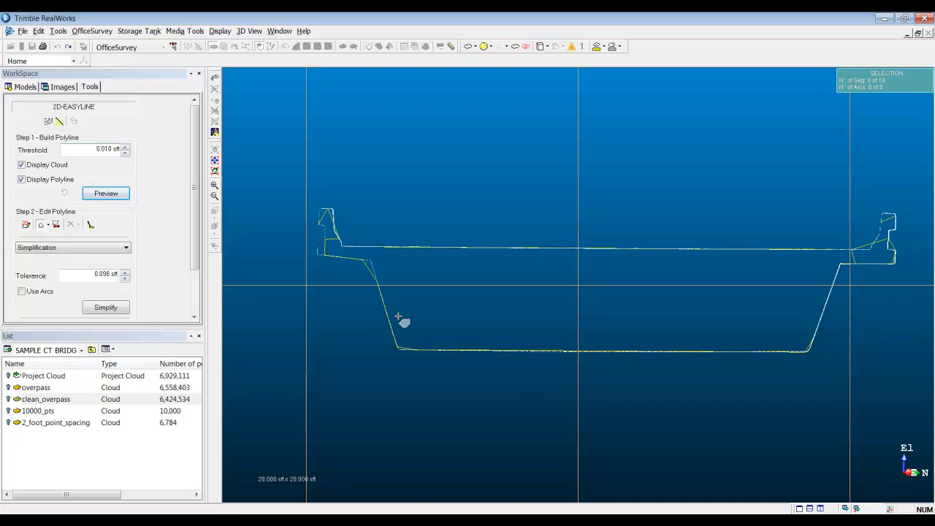
pyautogui.click(129, 195)
pyautogui.click(56, 225)
pyautogui.click(70, 224)
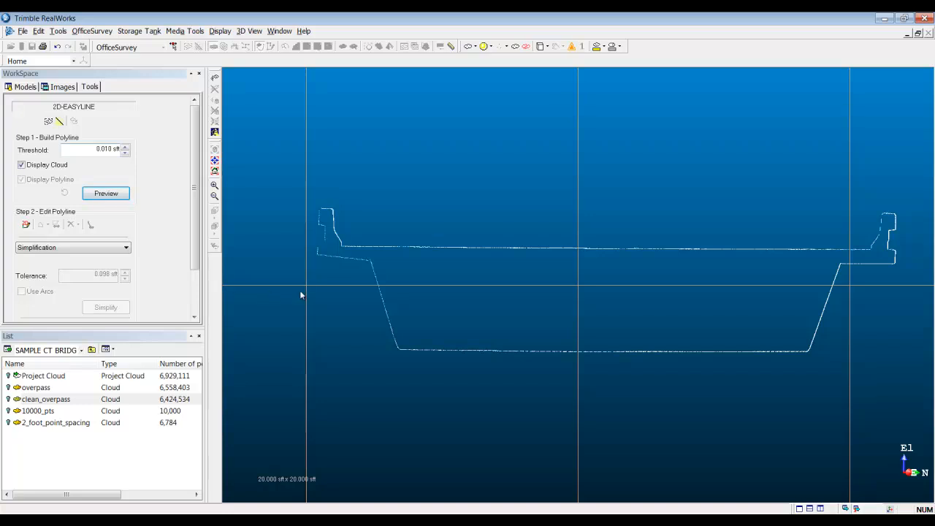
# Step: Draw a polyline by hand along the deck surface of the cross-section, ending partway up the inner face of each barrier
pyautogui.moveTo(465, 273); pyautogui.dragTo(453, 293, button='middle')
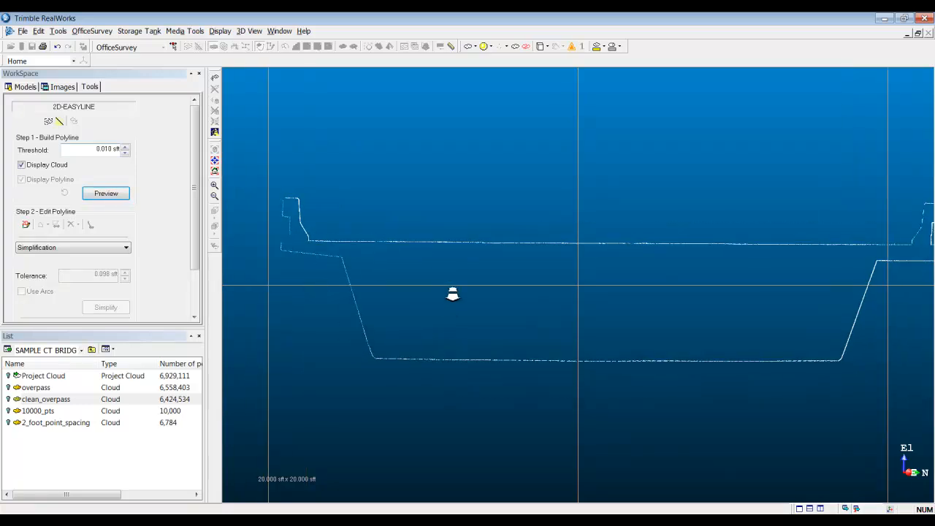
pyautogui.click(25, 224)
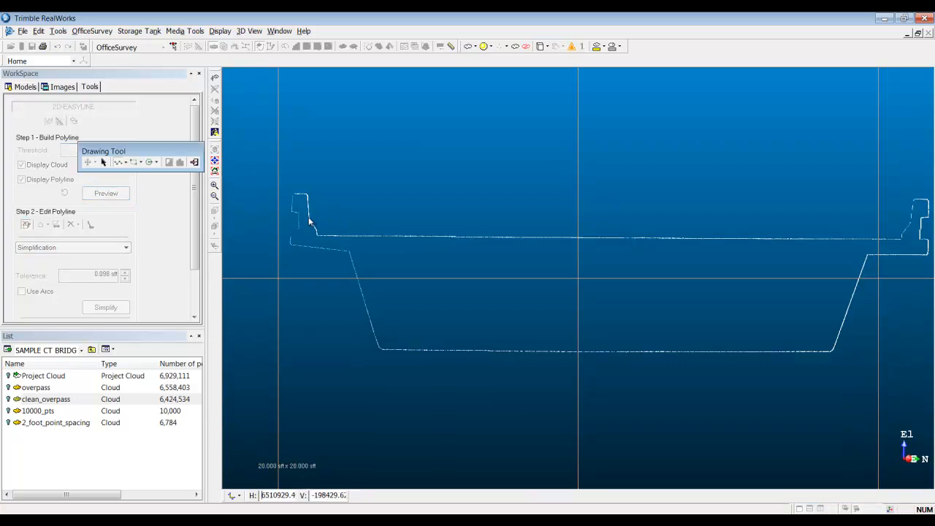
pyautogui.click(309, 216)
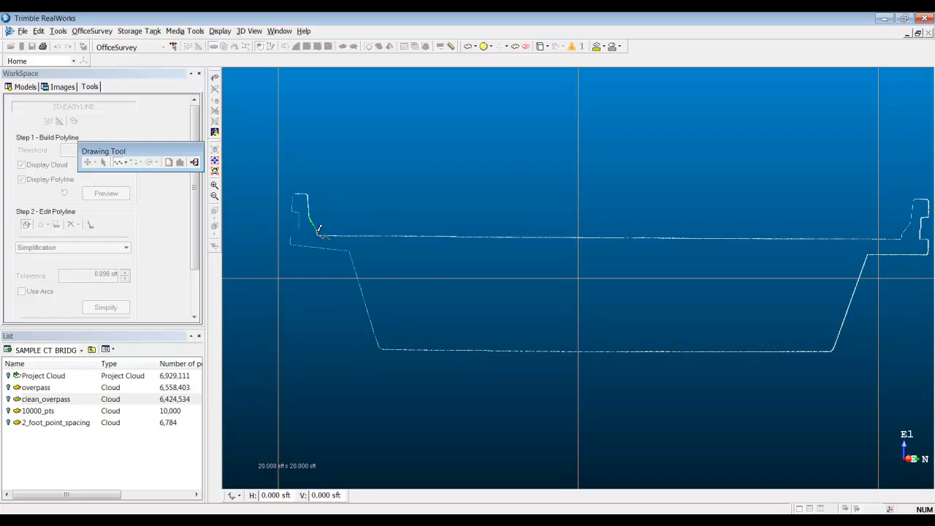
pyautogui.click(316, 235)
pyautogui.click(904, 235)
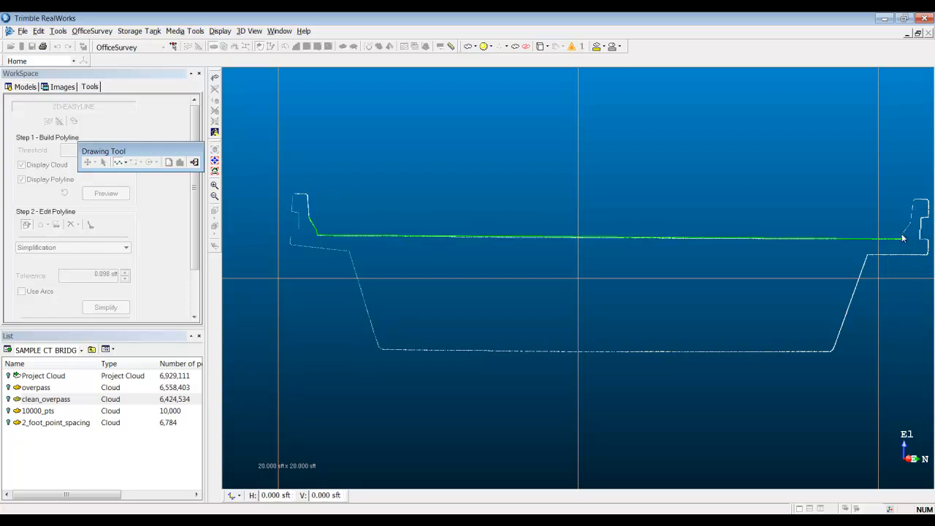
pyautogui.click(912, 226)
pyautogui.rightClick(889, 192)
pyautogui.click(882, 210)
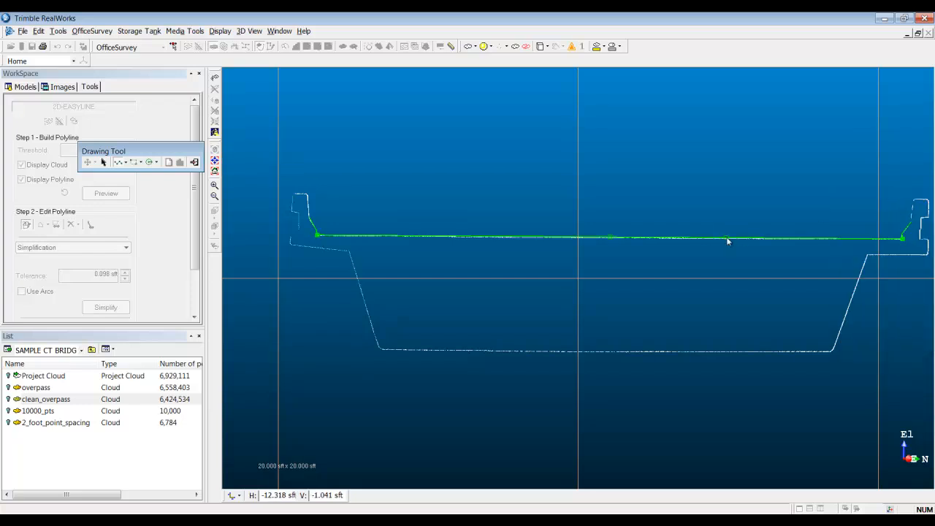
# Step: Insert a middle node in the long deck segment of the polyline and finish the drawing
pyautogui.rightClick(694, 239)
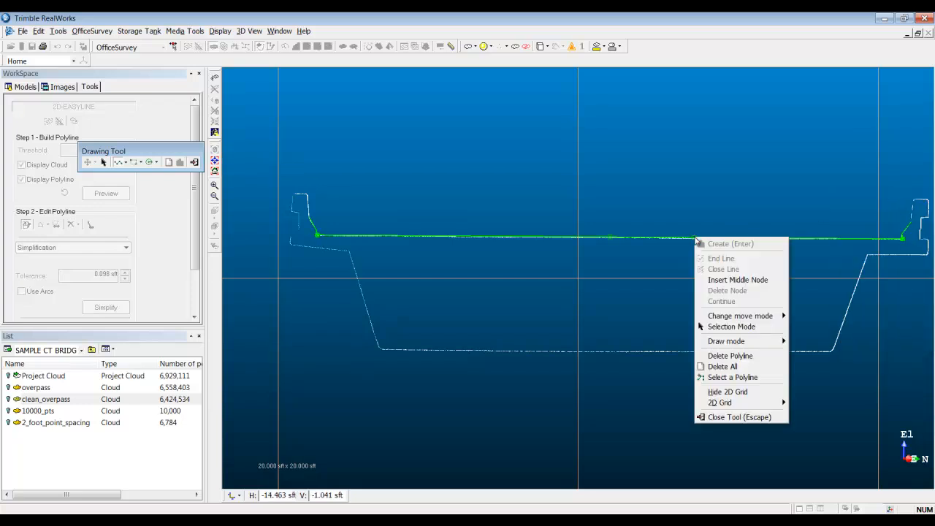
pyautogui.click(717, 281)
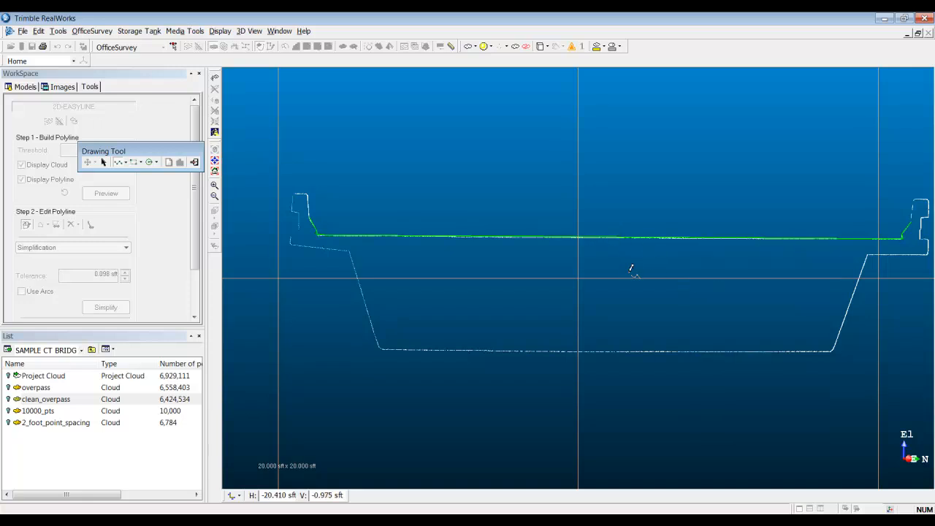
pyautogui.click(193, 161)
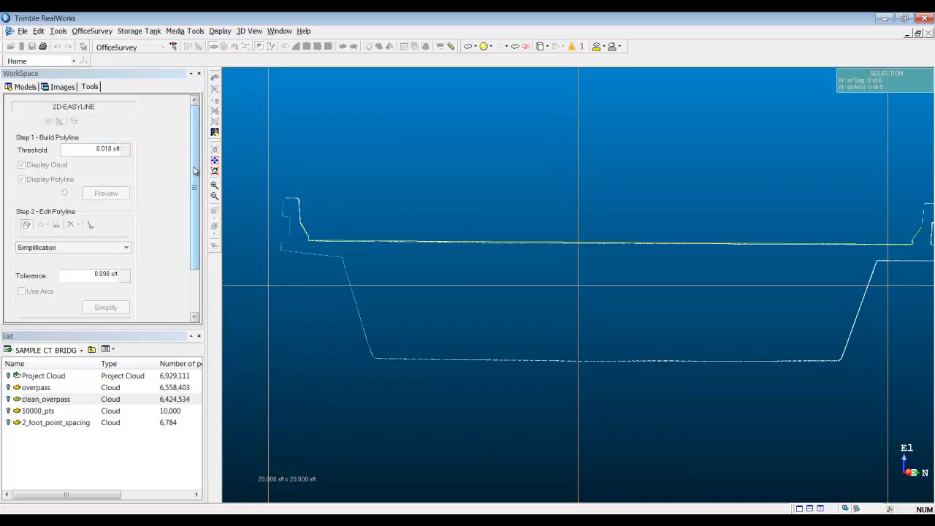
# Step: Apply the hand-drawn polyline to the slice, create the cross-section, and close the Cutting Plane tool
pyautogui.moveTo(194, 179); pyautogui.dragTo(195, 216)
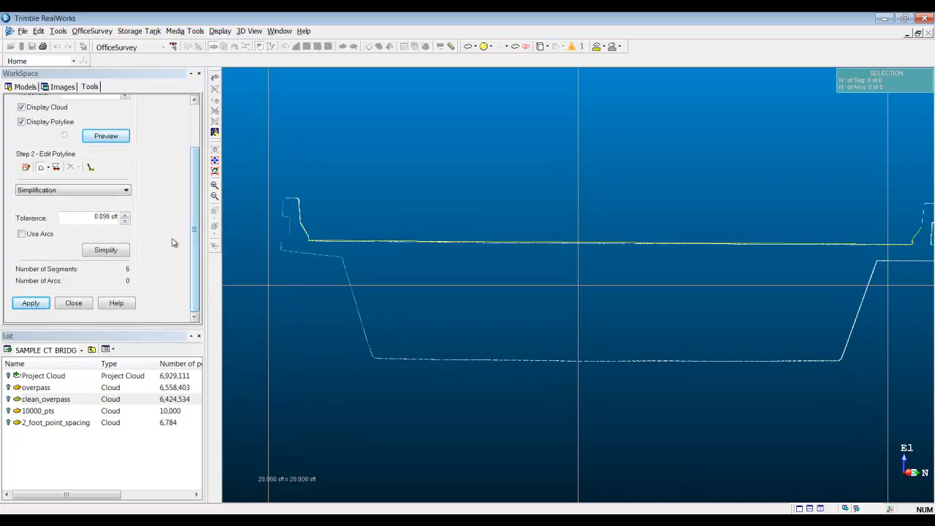
pyautogui.click(35, 305)
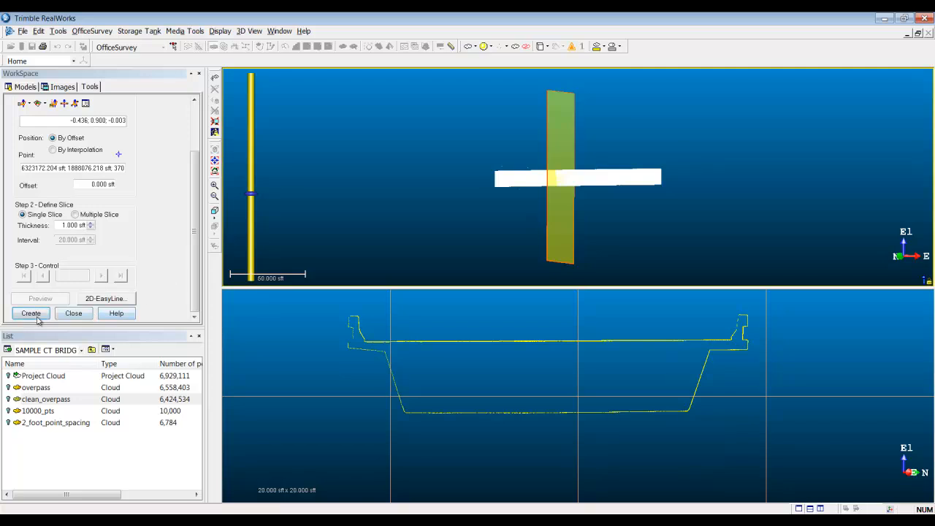
pyautogui.click(37, 317)
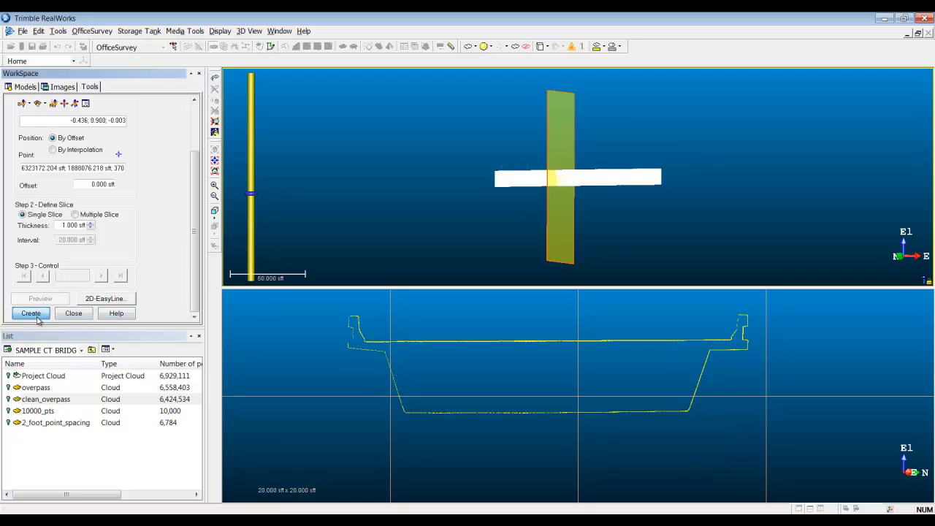
pyautogui.click(74, 313)
# Step: Render the points of the Cross-Cut-Th 1.000 sft section in True Color to compare them with the polyline
pyautogui.click(59, 435)
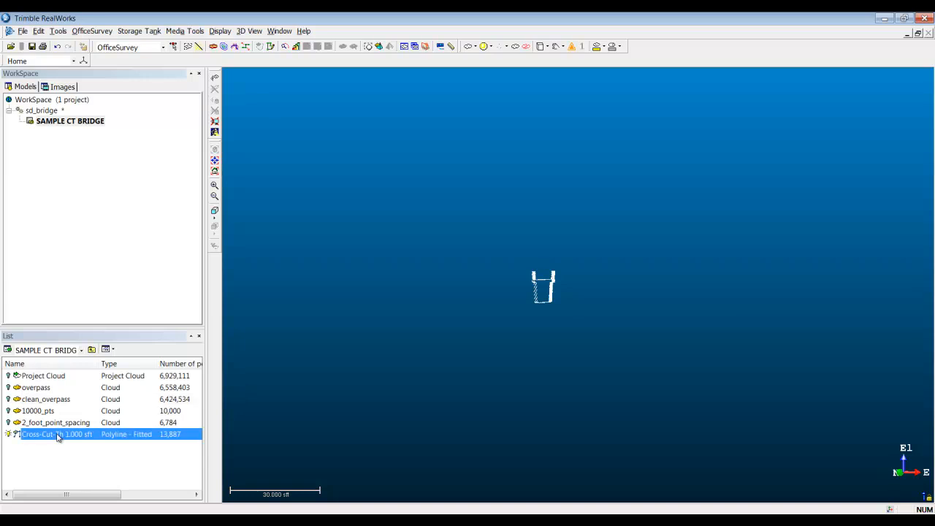
pyautogui.moveTo(417, 328); pyautogui.dragTo(410, 247)
pyautogui.click(482, 47)
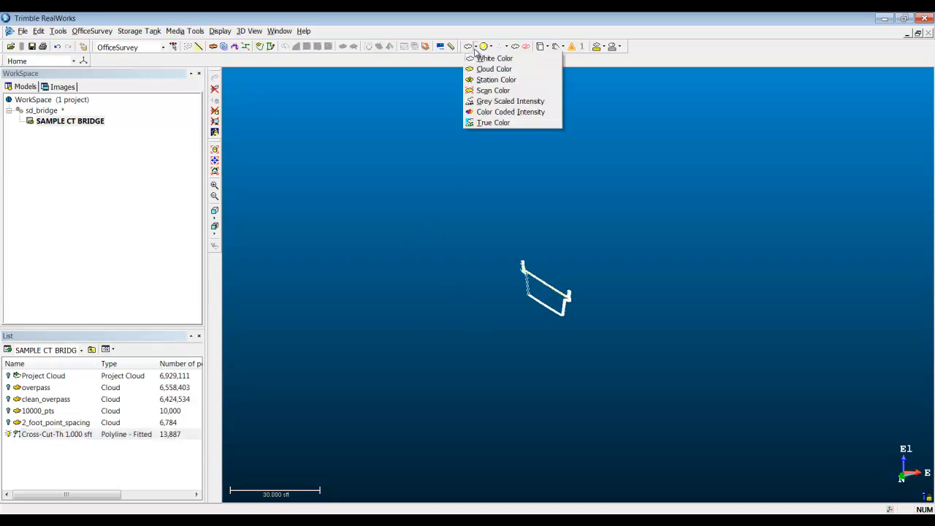
pyautogui.click(485, 122)
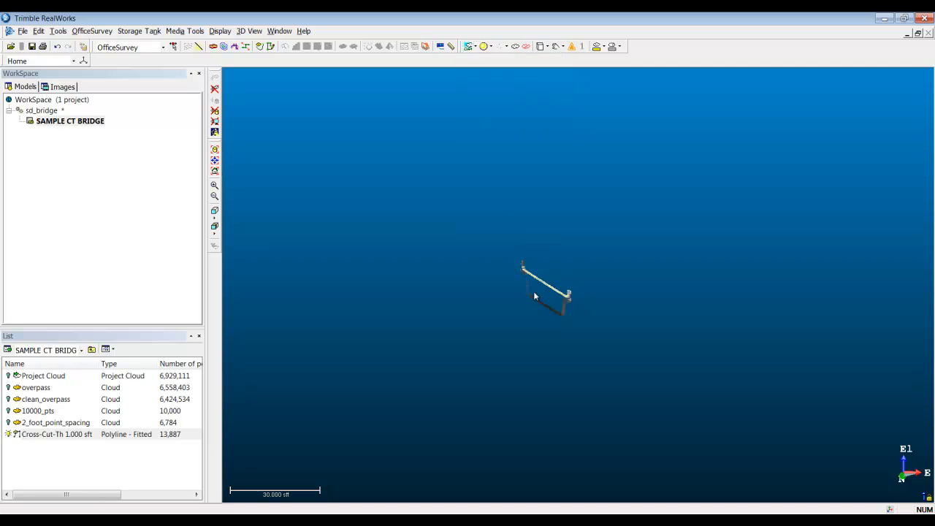
pyautogui.scroll(5, 549, 313)
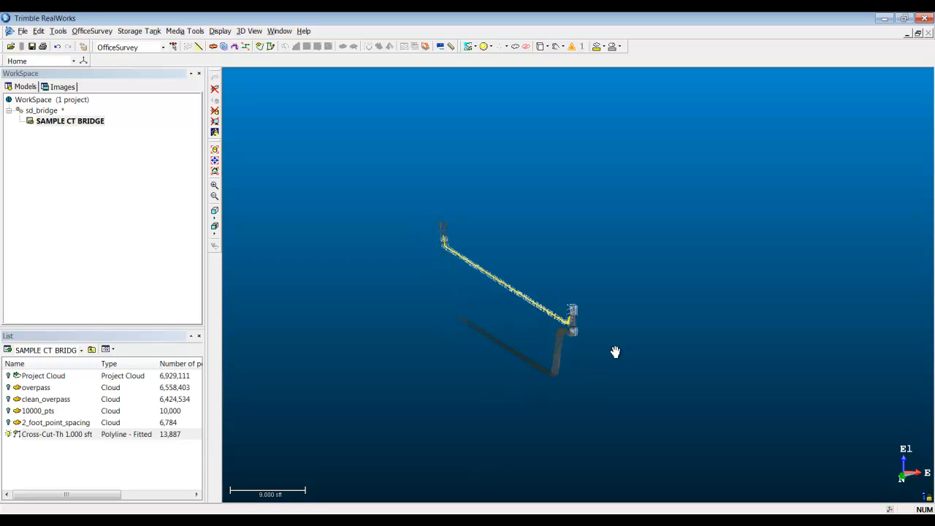
pyautogui.scroll(3, 607, 357)
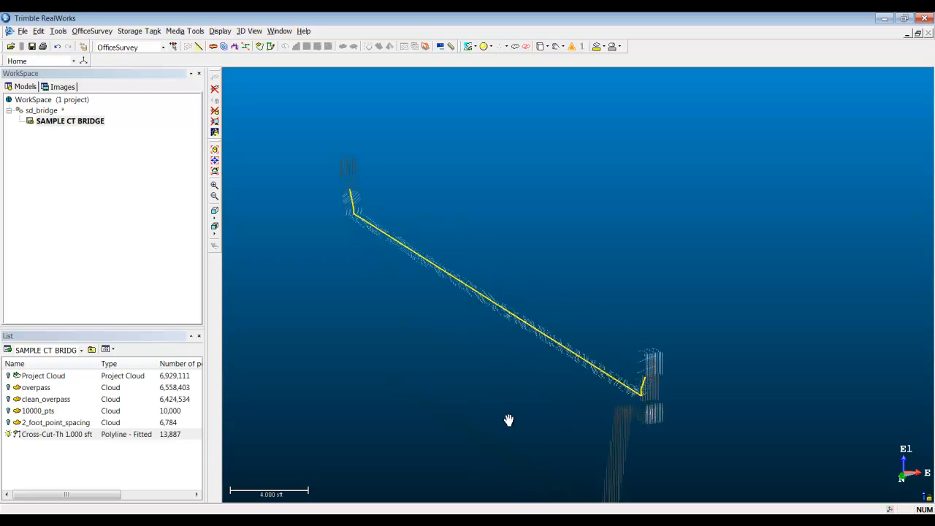
pyautogui.moveTo(509, 419); pyautogui.dragTo(559, 372, button='middle')
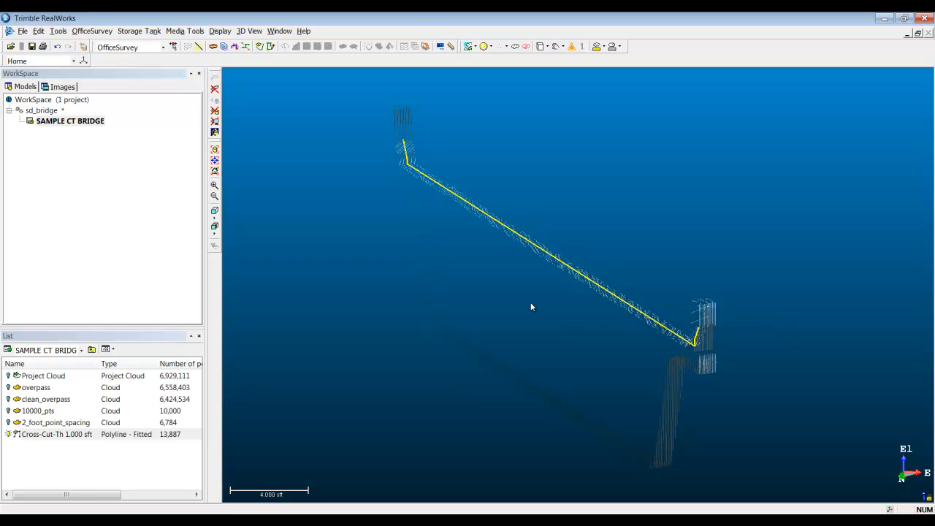
pyautogui.click(260, 46)
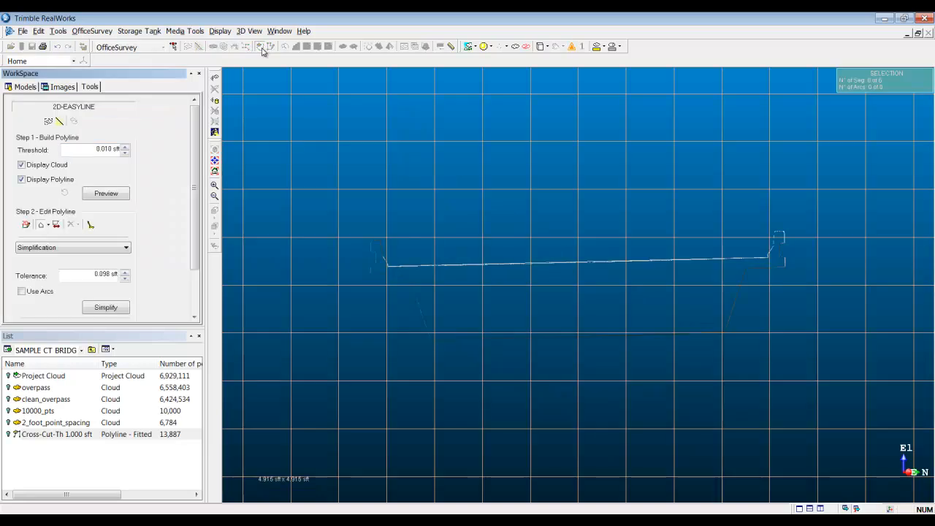
pyautogui.click(194, 317)
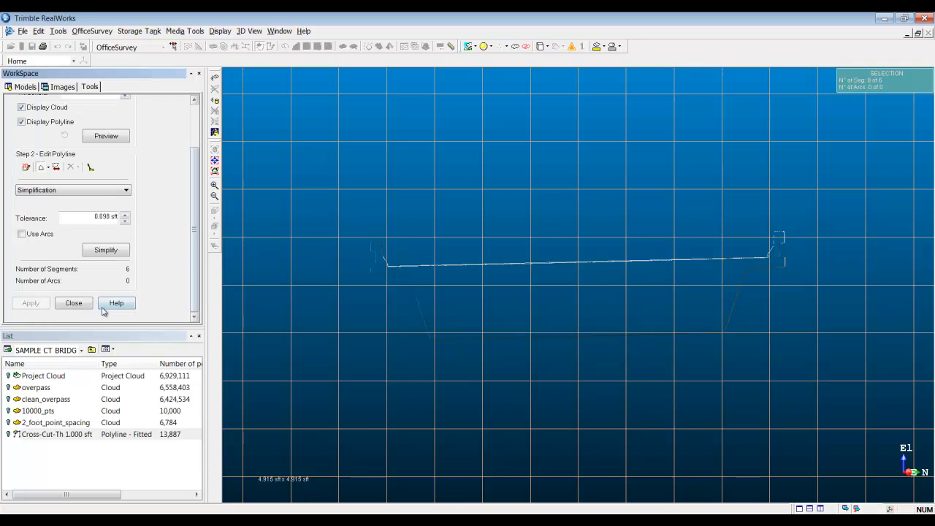
pyautogui.click(84, 307)
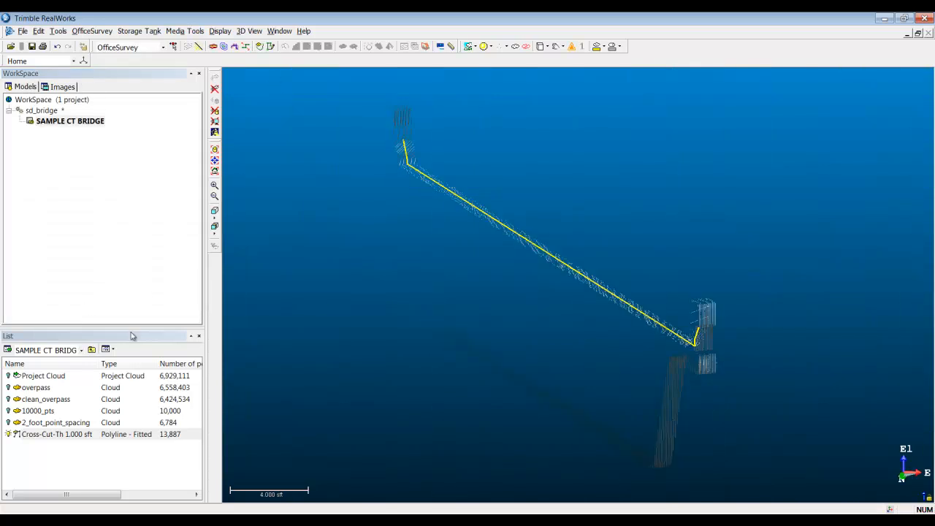
# Step: Save the project and display the clean_overpass cloud together with the cross-section polyline
pyautogui.click(31, 46)
pyautogui.click(58, 435)
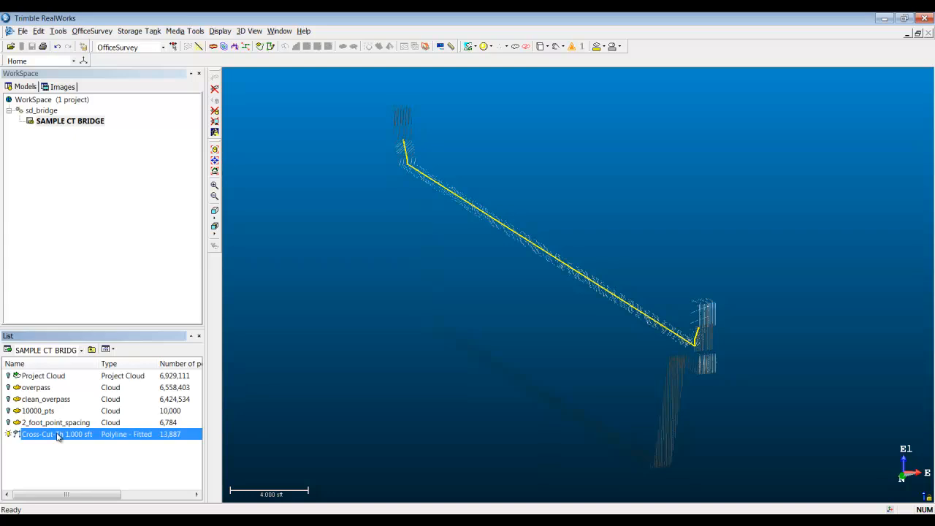
pyautogui.click(11, 400)
pyautogui.click(32, 403)
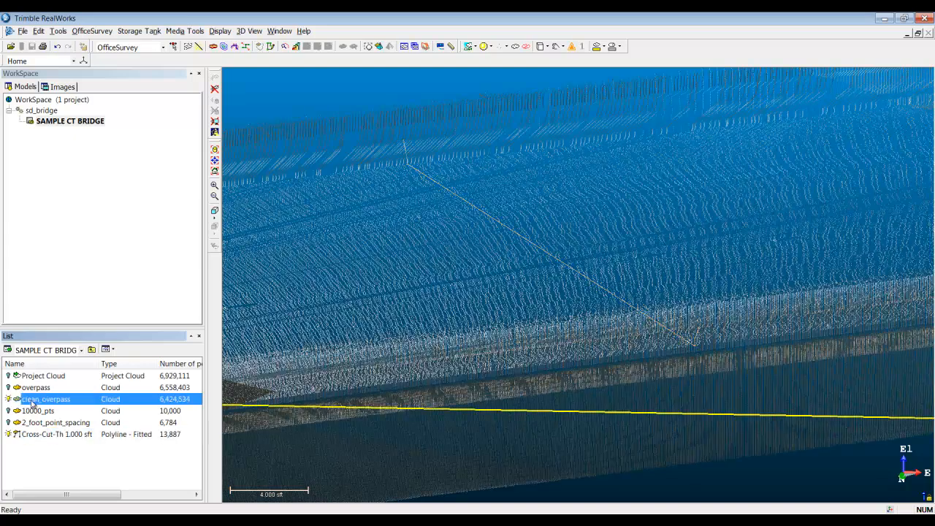
pyautogui.moveTo(265, 409); pyautogui.dragTo(319, 232)
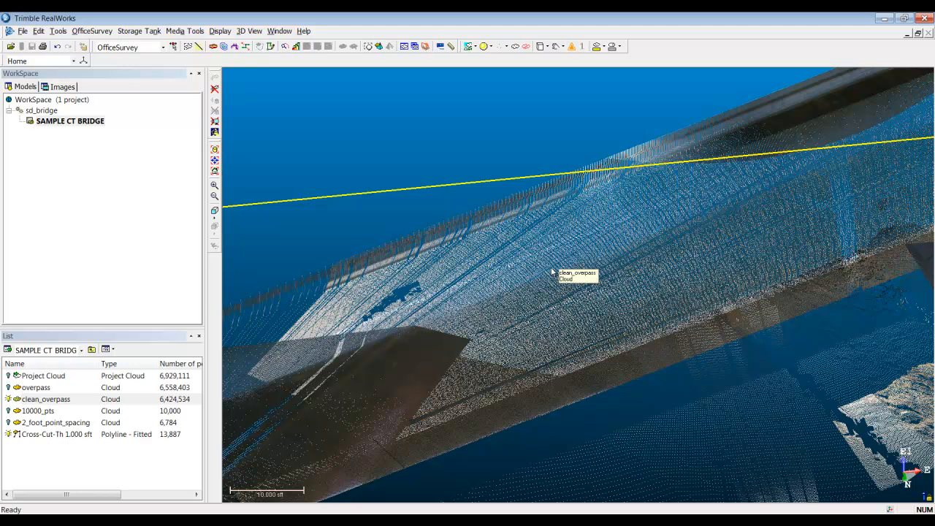
# Step: Start EasyProfile on the clean_overpass cloud with Cross-Cut-Th 1.000 sft as the initial element
pyautogui.click(46, 400)
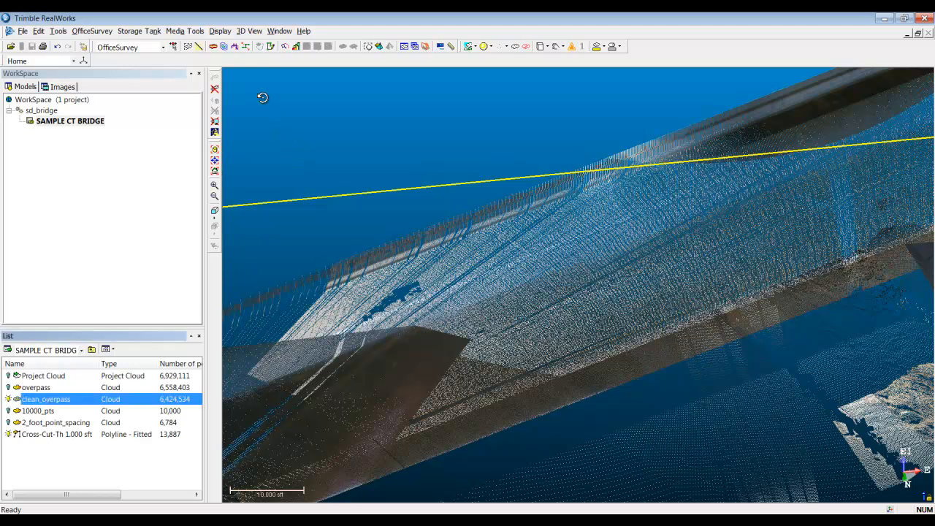
pyautogui.click(247, 46)
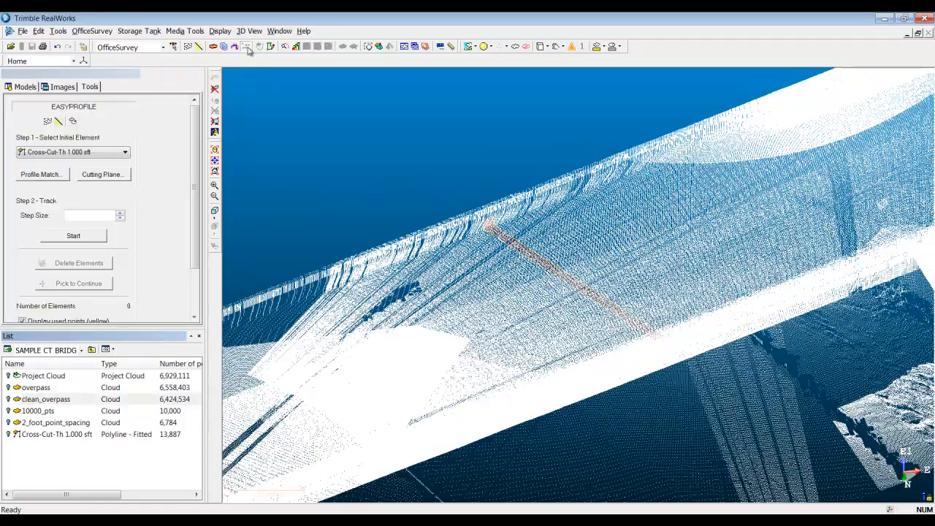
pyautogui.moveTo(526, 287); pyautogui.dragTo(510, 322, button='middle')
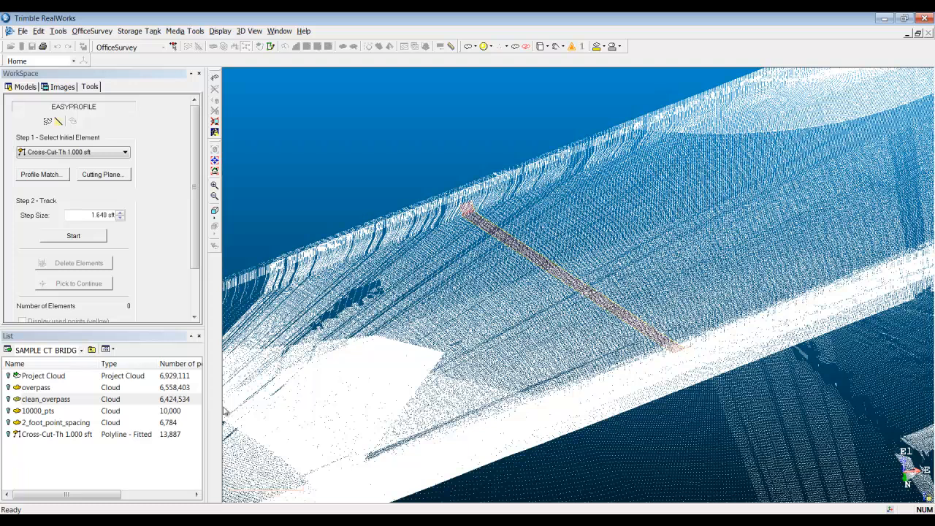
pyautogui.click(72, 436)
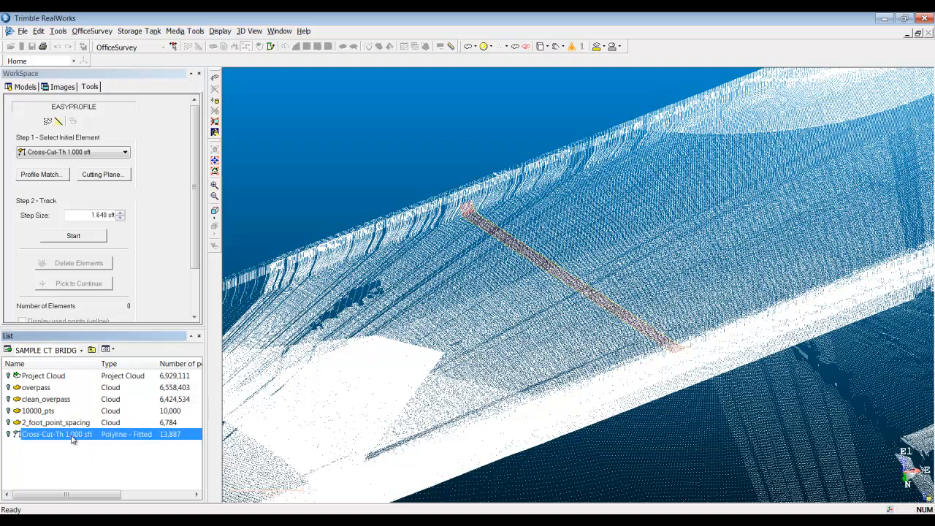
# Step: Set the profile tracking step size to 5 sft
pyautogui.doubleClick(94, 215)
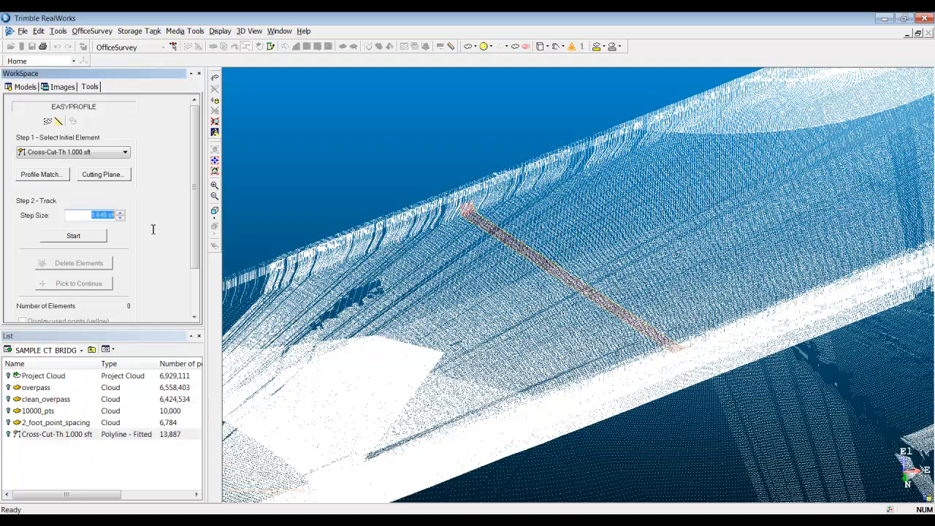
pyautogui.write('5')
pyautogui.press('Return')
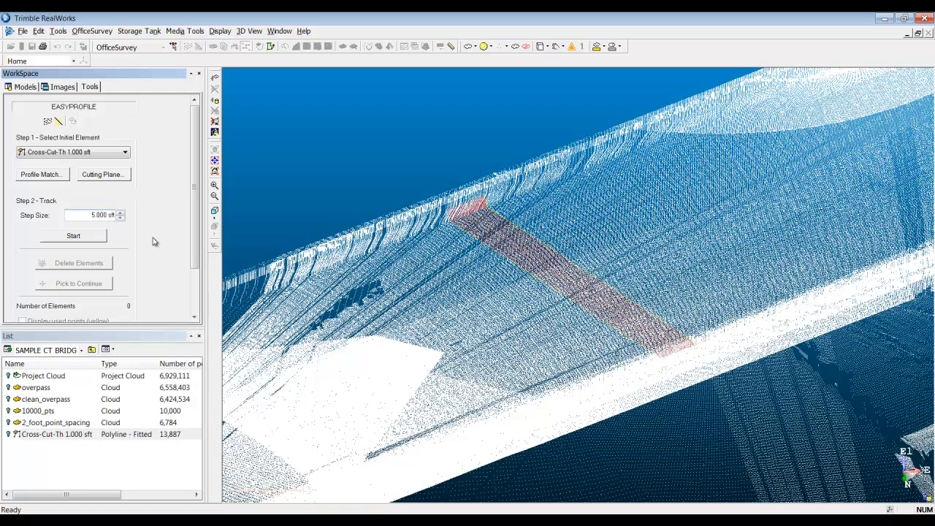
# Step: Set the tracking step size to 10 sft and track the profile along the overpass deck
pyautogui.doubleClick(94, 214)
pyautogui.write('10')
pyautogui.press('Return')
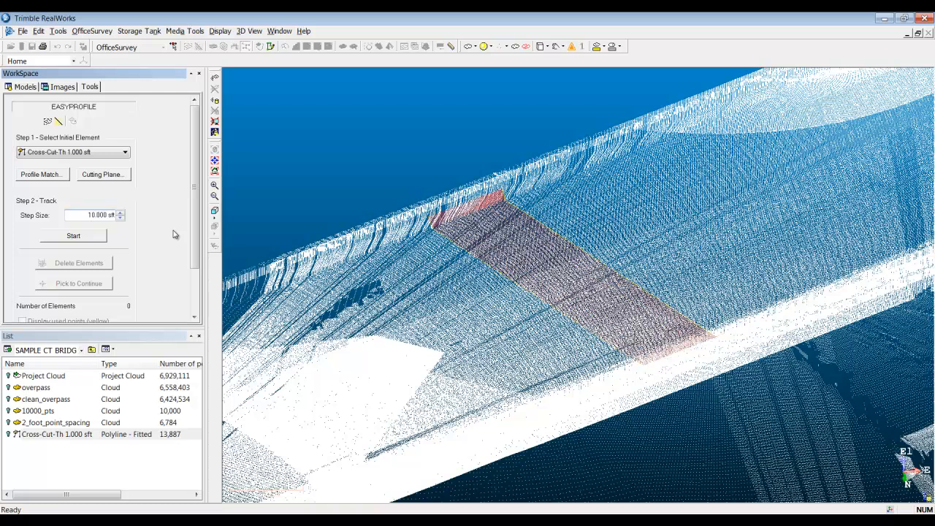
pyautogui.click(99, 239)
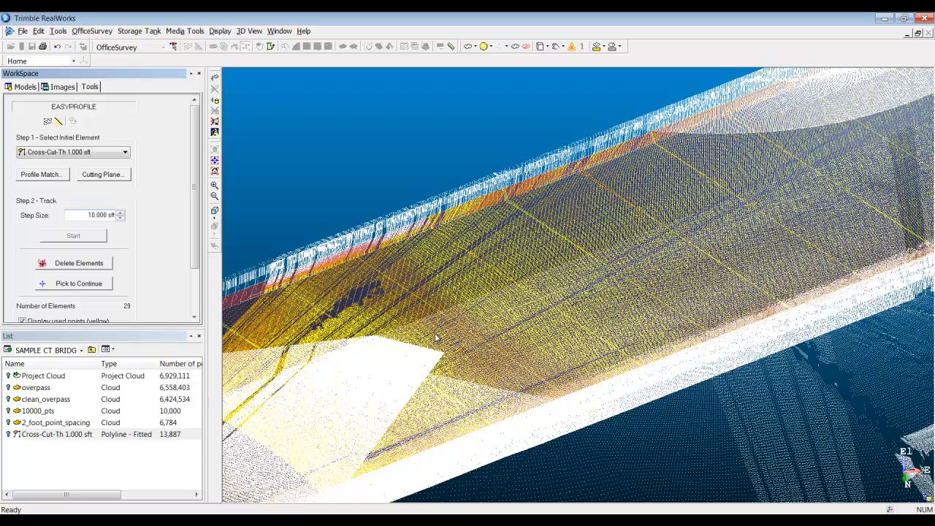
# Step: Create the tracked profile elements and close EasyProfile
pyautogui.click(194, 311)
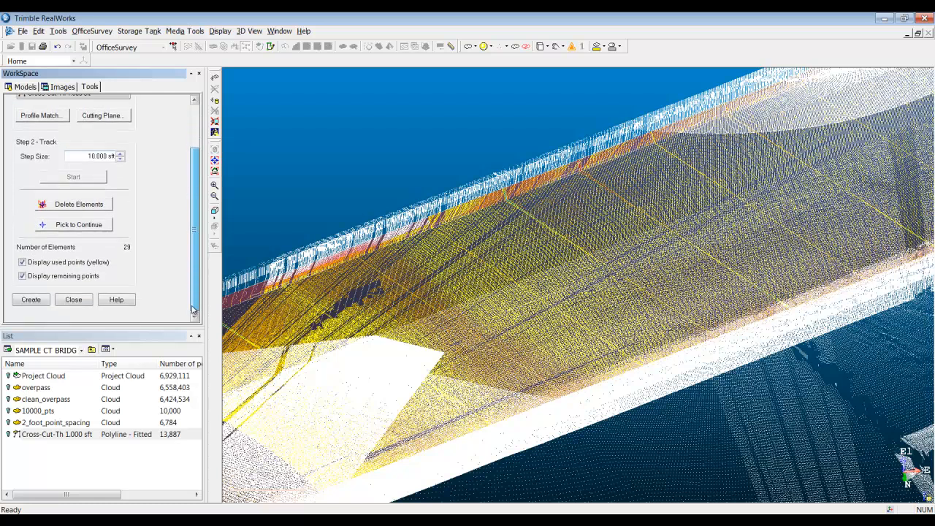
pyautogui.click(31, 301)
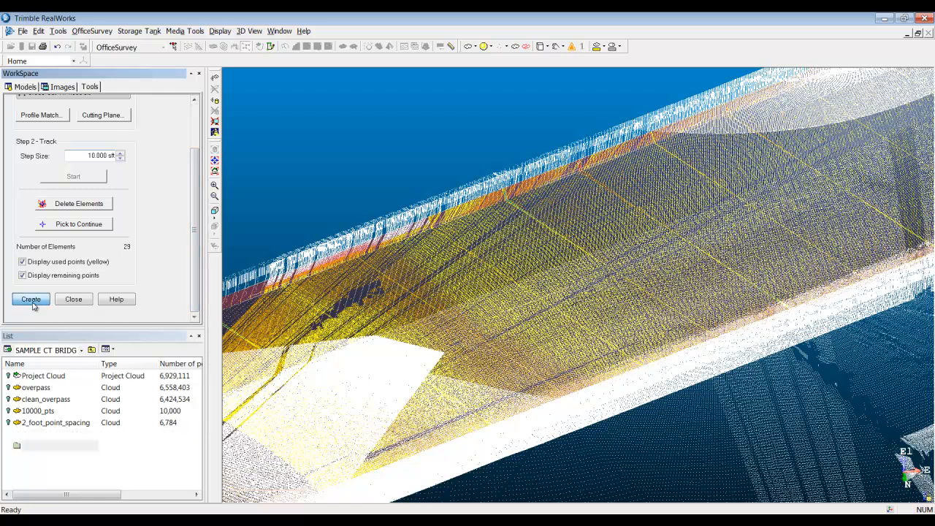
pyautogui.click(60, 301)
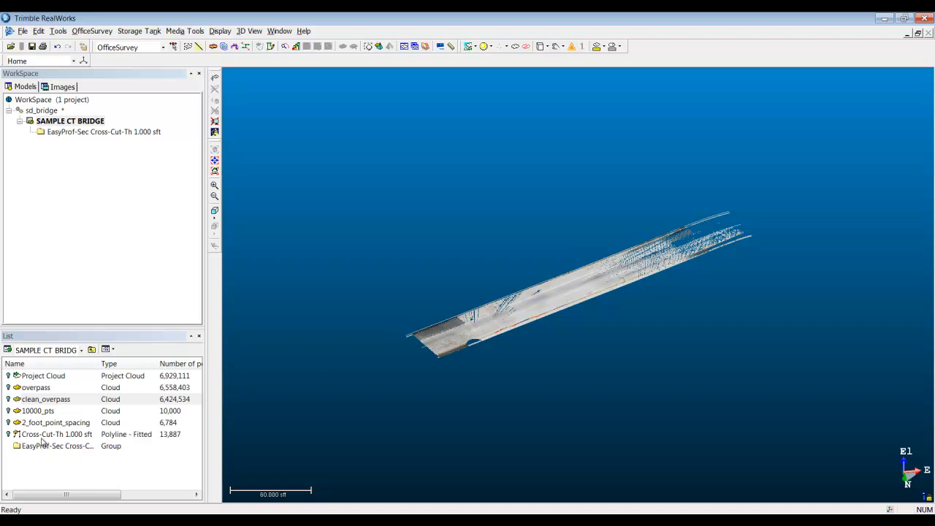
# Step: Display the full clean_overpass cloud, save the project, and view the bridge from the side
pyautogui.click(9, 399)
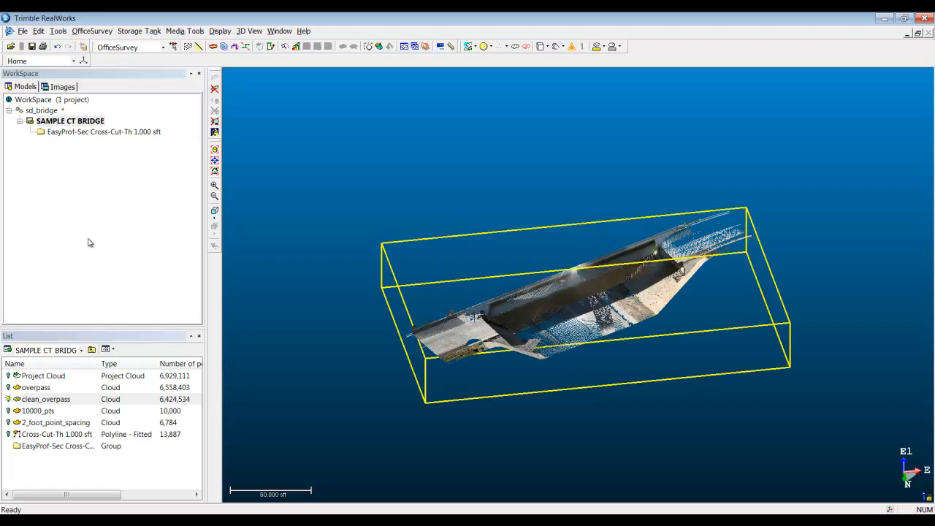
pyautogui.click(31, 45)
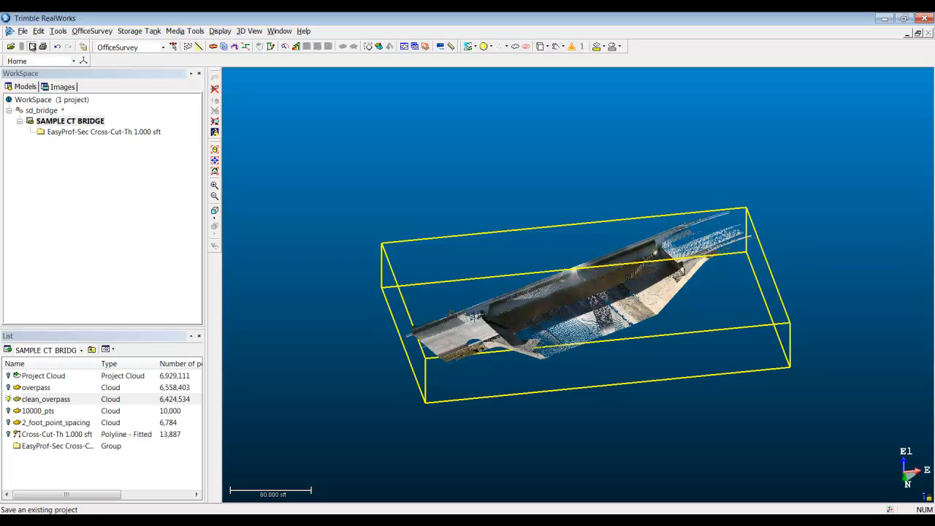
pyautogui.moveTo(527, 347); pyautogui.dragTo(441, 501, button='middle')
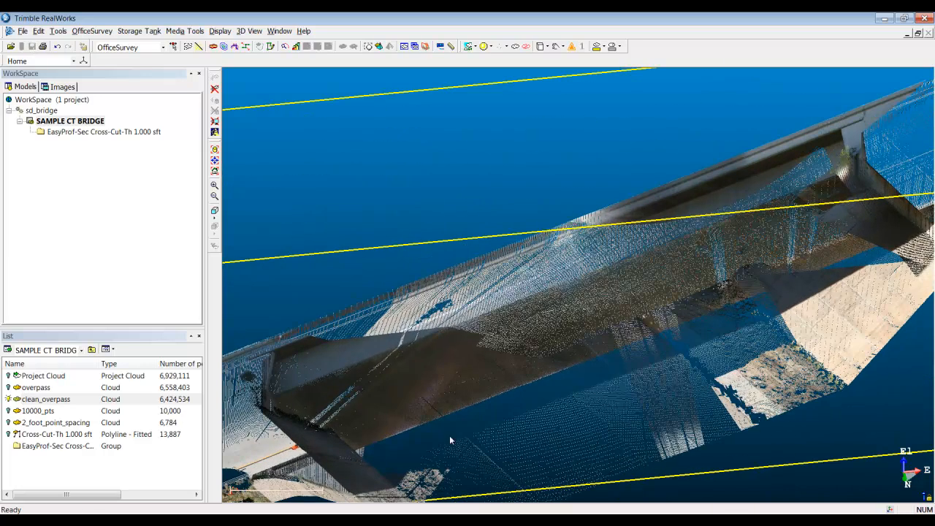
pyautogui.click(60, 399)
pyautogui.click(369, 411)
pyautogui.moveTo(410, 412)
pyautogui.mouseDown()
pyautogui.moveTo(397, 407)
pyautogui.moveTo(409, 404)
pyautogui.mouseUp()
pyautogui.moveTo(698, 339); pyautogui.dragTo(582, 395)
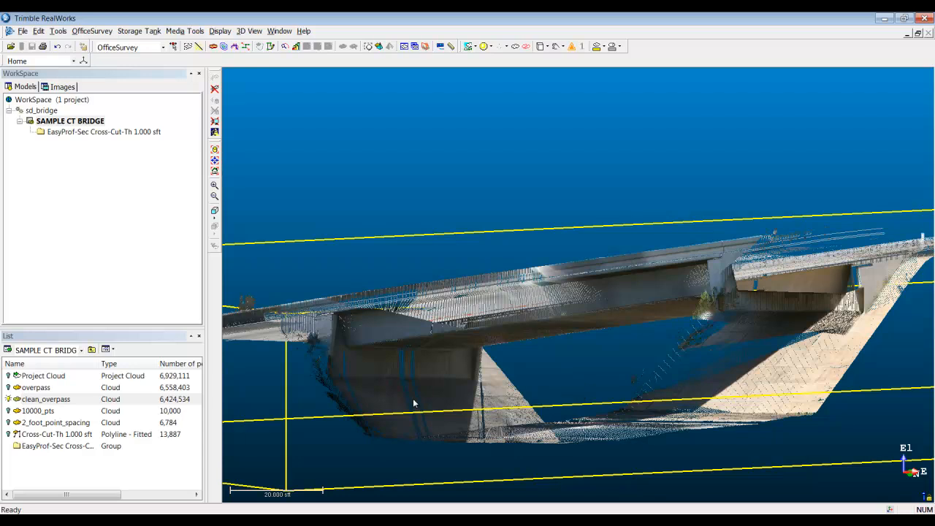
# Step: Display the Project Cloud together with clean_overpass and view the whole bridge from above
pyautogui.click(9, 376)
pyautogui.moveTo(322, 385); pyautogui.dragTo(519, 353)
pyautogui.scroll(-2, 519, 353)
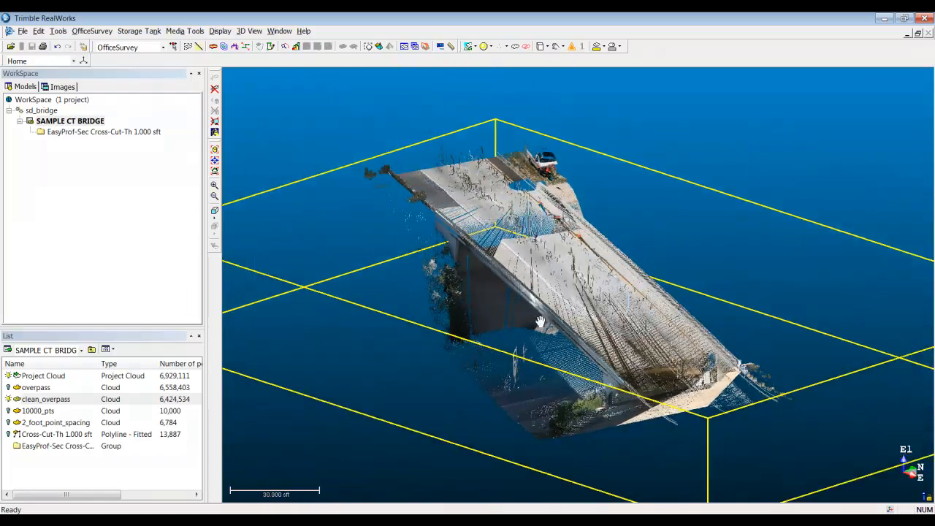
pyautogui.scroll(-2, 544, 307)
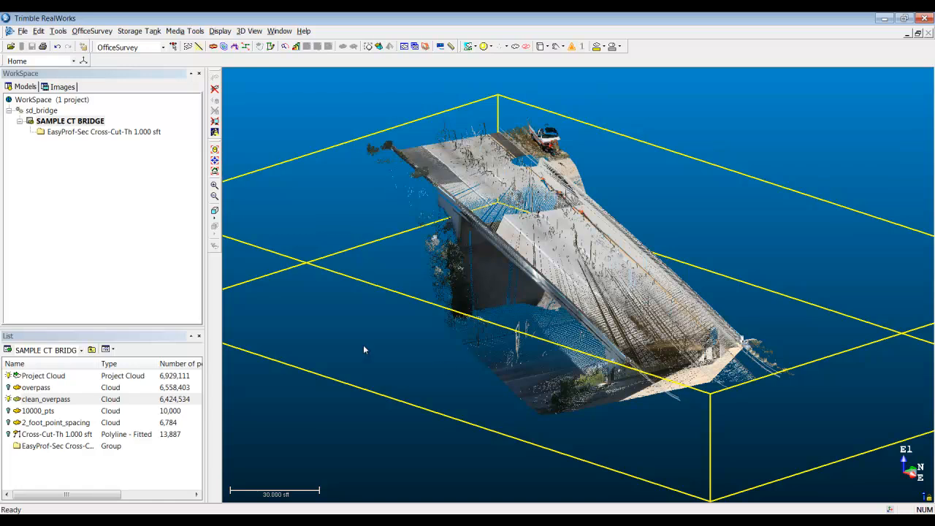